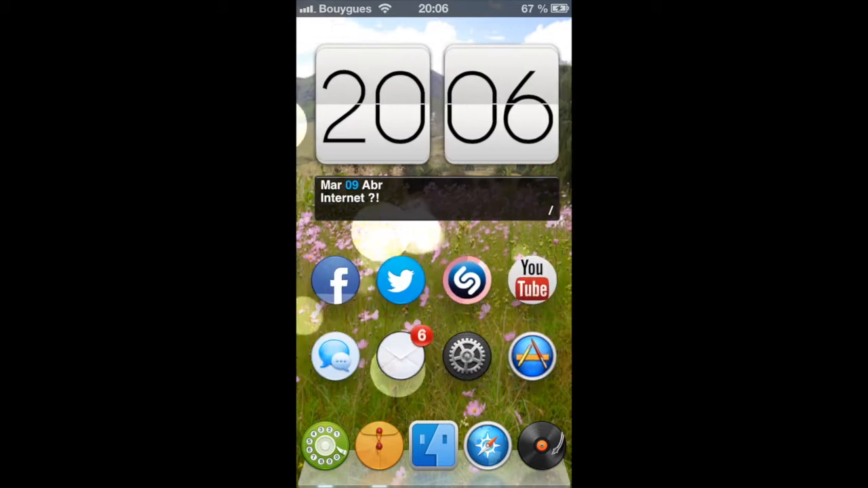
# View the Cydia home page and return to the iPhone's home screen.
pyautogui.click(401, 282)
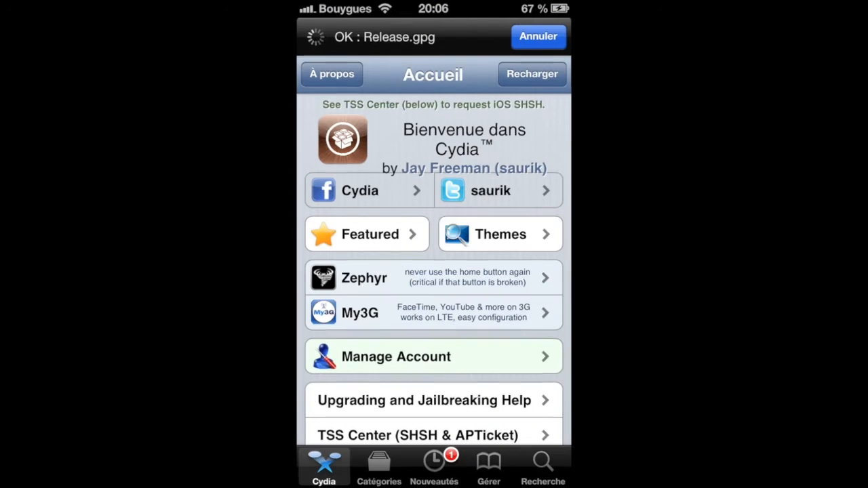
pyautogui.press('super')
pyautogui.moveTo(353, 306); pyautogui.dragTo(529, 305)
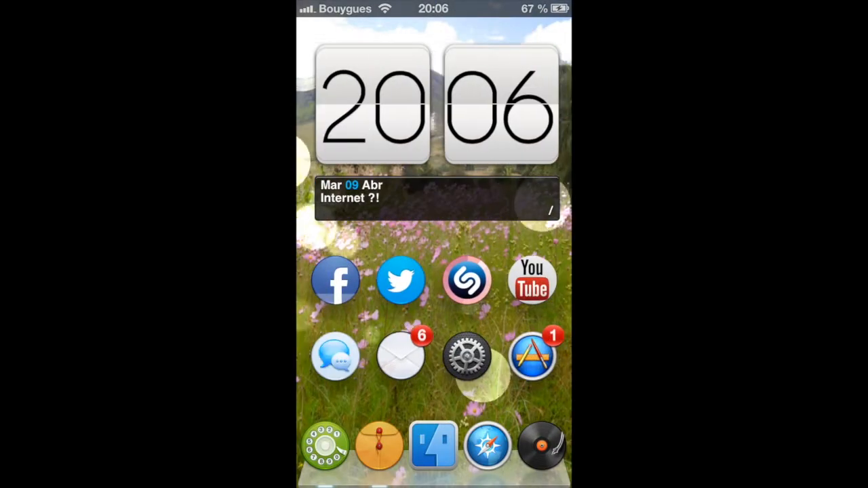
# Open the Zeppelin preferences in the iPhone's Settings (Réglages).
pyautogui.click(479, 366)
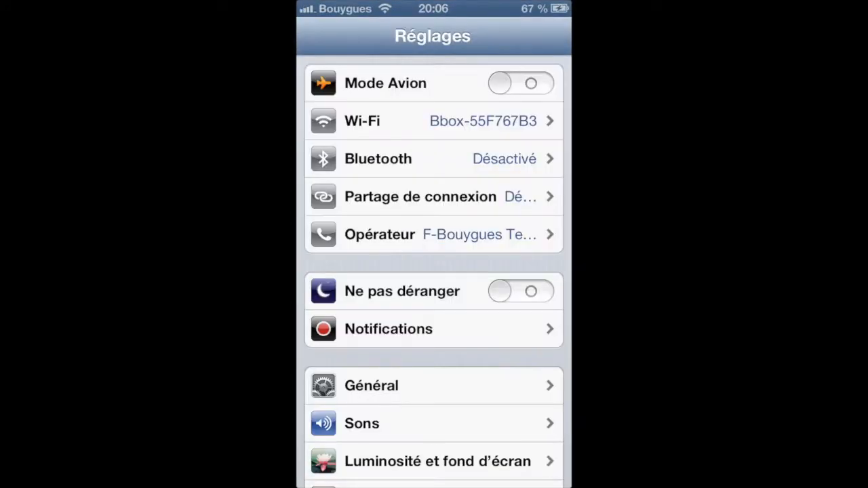
pyautogui.scroll(-10, 434, 271)
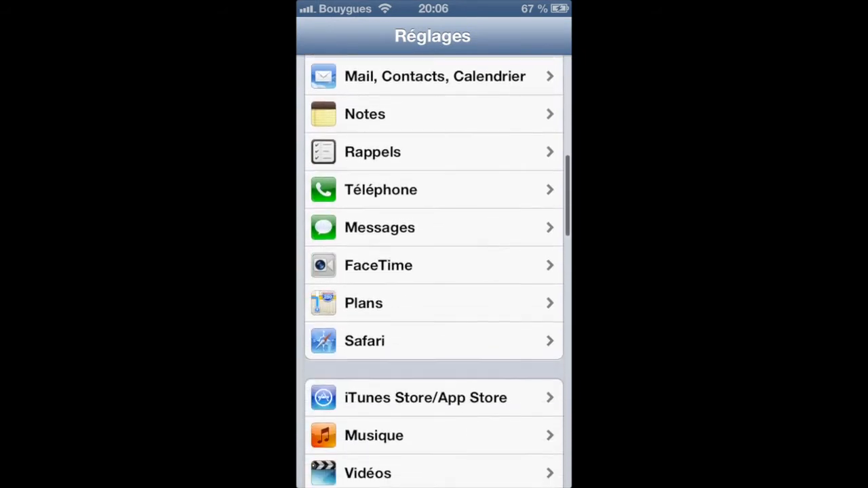
pyautogui.scroll(-3, 491, 348)
pyautogui.scroll(-5, 494, 421)
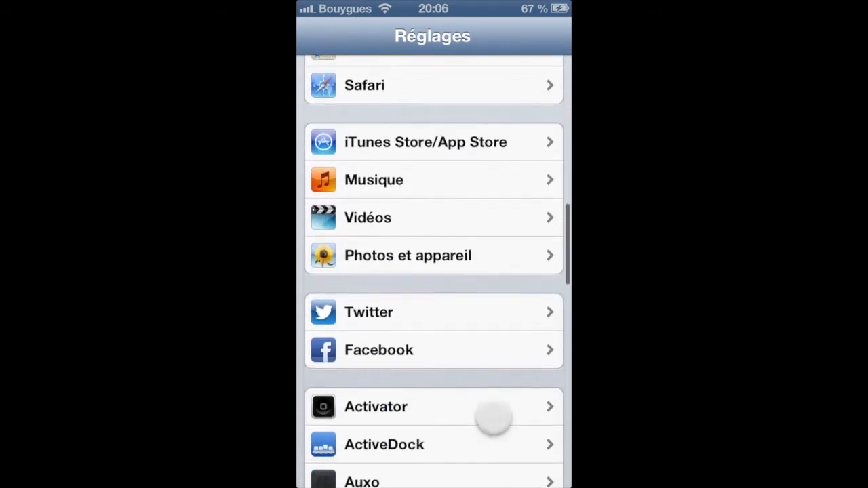
pyautogui.scroll(-10, 485, 330)
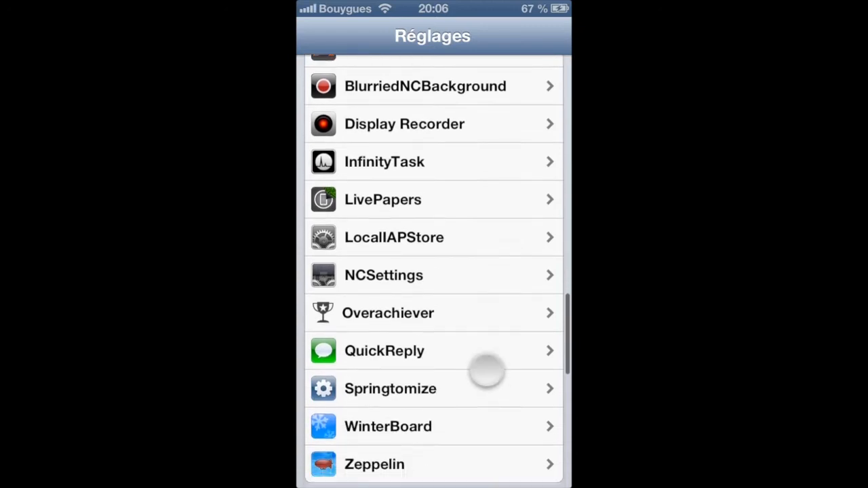
pyautogui.scroll(-1, 496, 421)
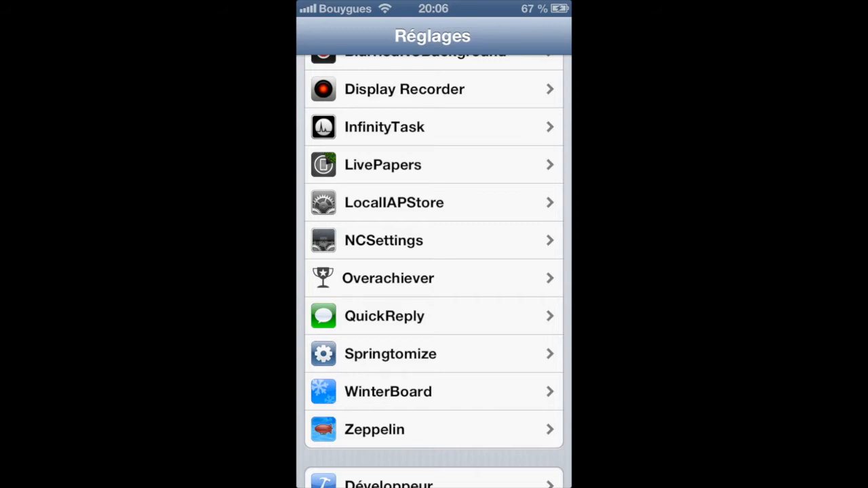
pyautogui.moveTo(496, 240); pyautogui.dragTo(509, 295)
pyautogui.moveTo(493, 360); pyautogui.dragTo(493, 328)
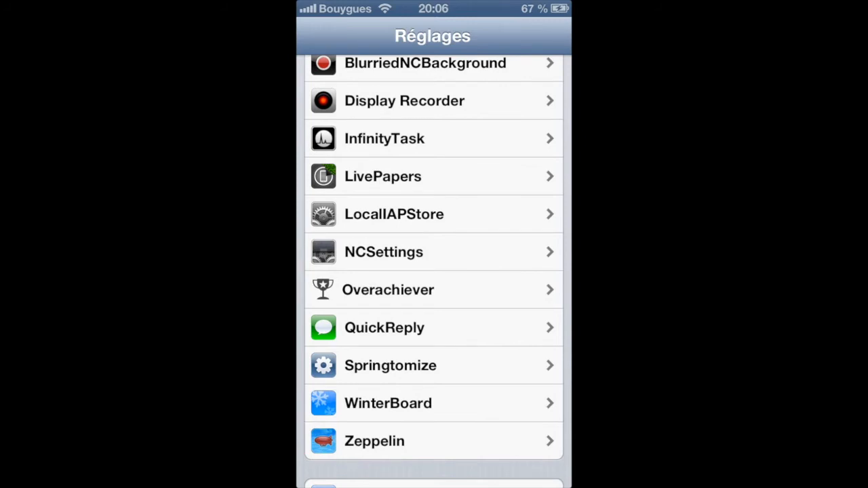
pyautogui.moveTo(500, 347); pyautogui.dragTo(500, 295)
pyautogui.click(392, 395)
pyautogui.moveTo(426, 397); pyautogui.dragTo(483, 420)
pyautogui.click(484, 411)
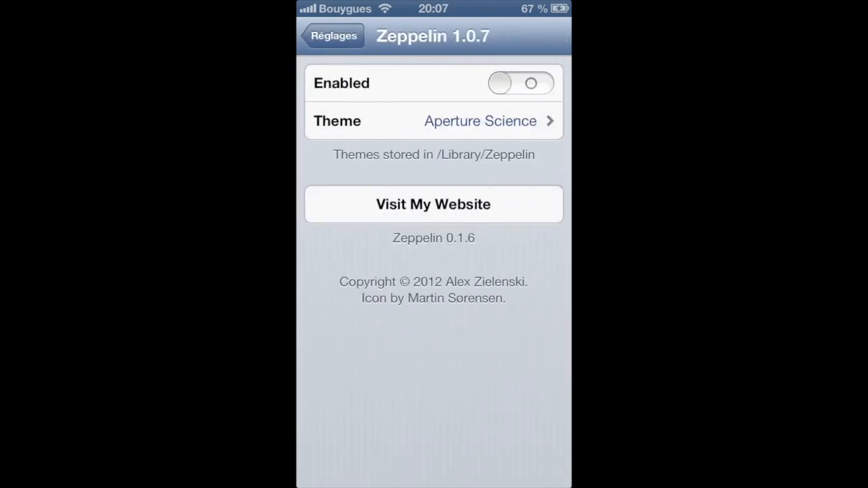
# Enable Zeppelin and set its theme to Infiniti.
pyautogui.click(521, 83)
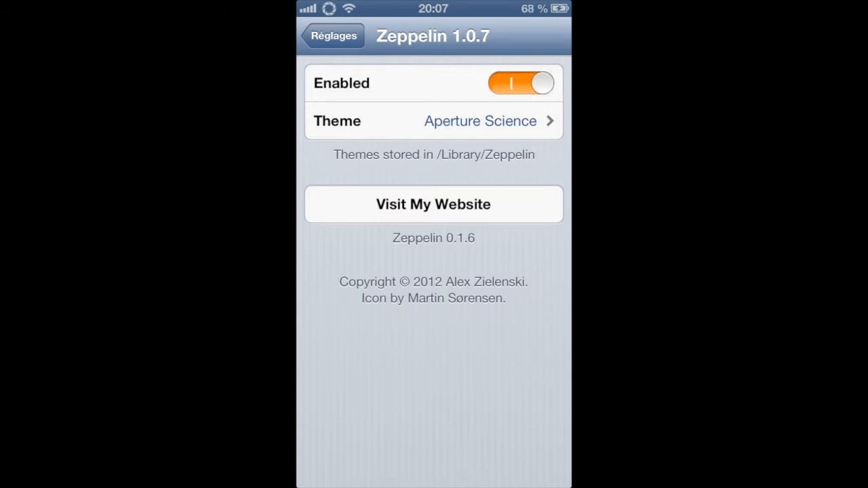
pyautogui.click(443, 122)
pyautogui.moveTo(471, 383); pyautogui.dragTo(471, 229)
pyautogui.moveTo(477, 404); pyautogui.dragTo(477, 327)
pyautogui.click(466, 310)
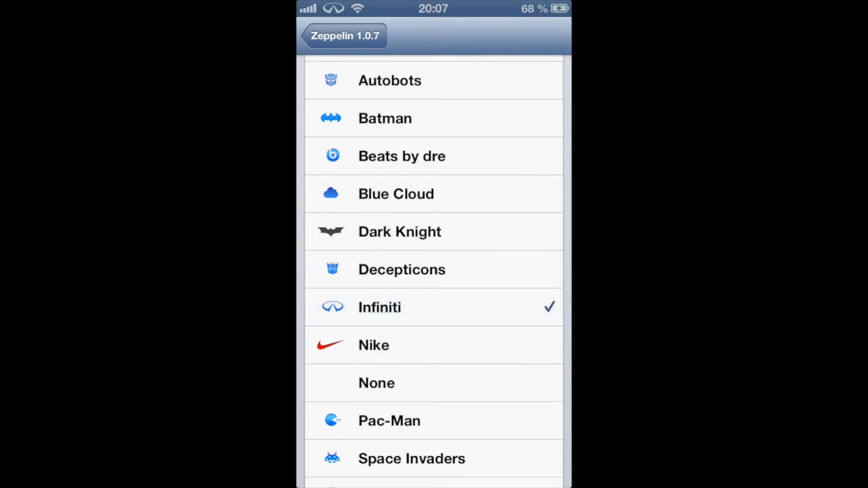
# Try the Nike, None, Space Invaders, Storm Trooper, Superman and Windows themes one after another.
pyautogui.click(466, 346)
pyautogui.click(466, 383)
pyautogui.click(475, 459)
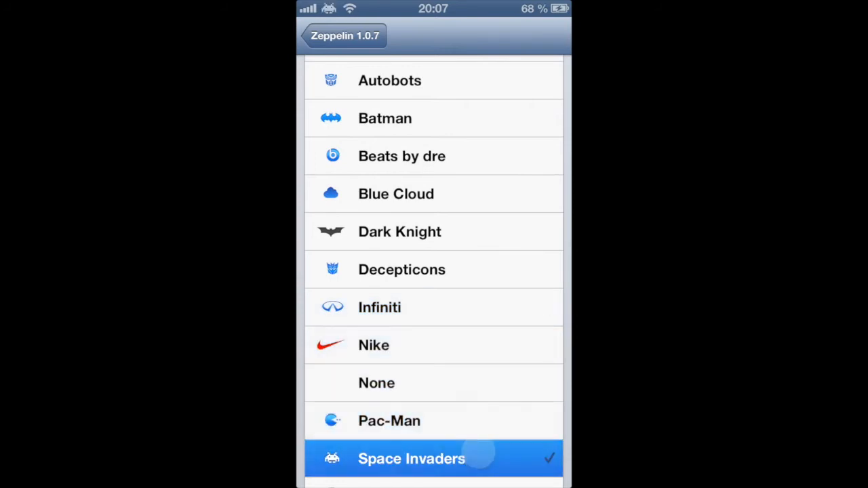
pyautogui.moveTo(492, 395); pyautogui.dragTo(495, 315)
pyautogui.moveTo(493, 383); pyautogui.dragTo(493, 364)
pyautogui.click(493, 333)
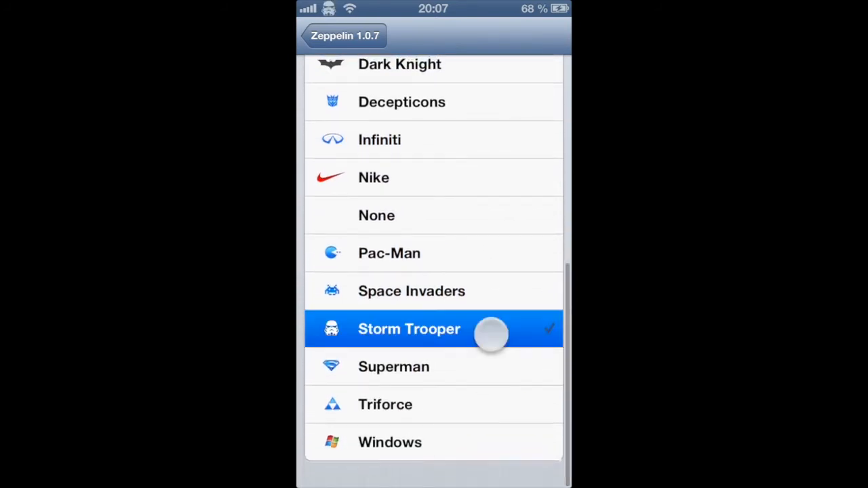
pyautogui.click(488, 368)
pyautogui.click(481, 439)
# Try the 3r14n PSG, Abstergo and Android themes, going through them twice.
pyautogui.moveTo(487, 285); pyautogui.dragTo(489, 407)
pyautogui.moveTo(471, 237); pyautogui.dragTo(480, 395)
pyautogui.moveTo(462, 289); pyautogui.dragTo(464, 324)
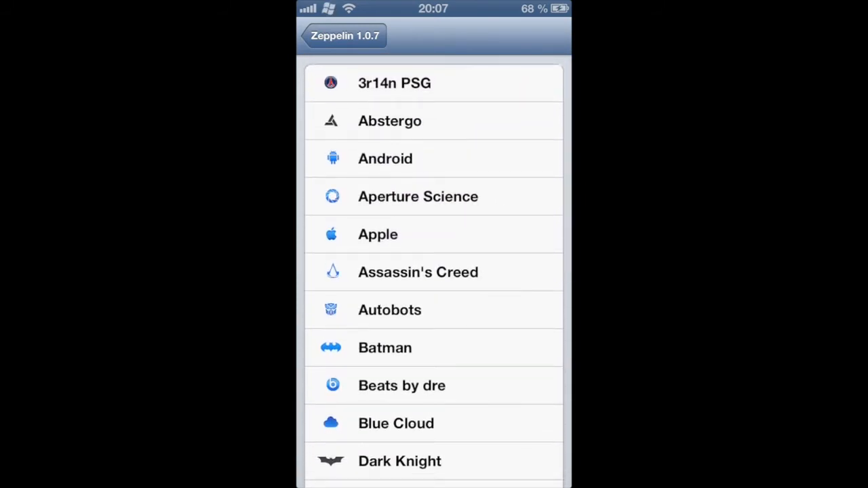
pyautogui.click(430, 85)
pyautogui.click(455, 121)
pyautogui.click(461, 158)
pyautogui.click(434, 83)
pyautogui.click(434, 121)
pyautogui.click(434, 159)
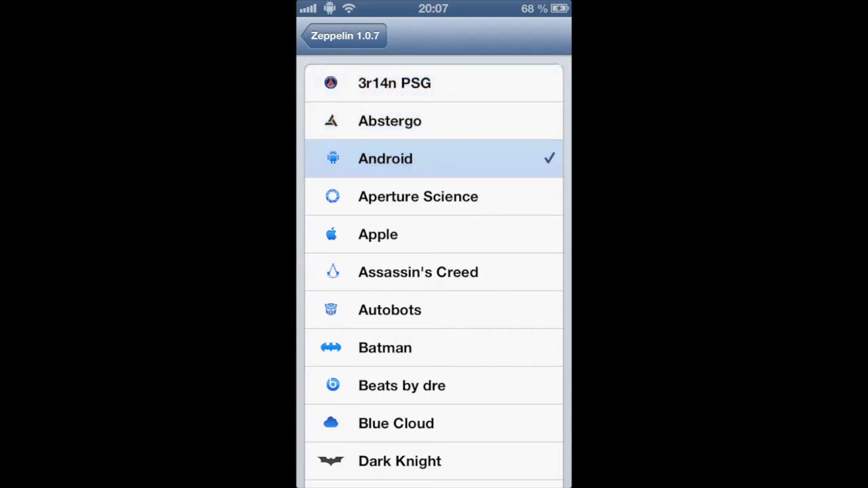
# Set the Zeppelin theme to 3r14n PSG and return to the home screen.
pyautogui.click(480, 73)
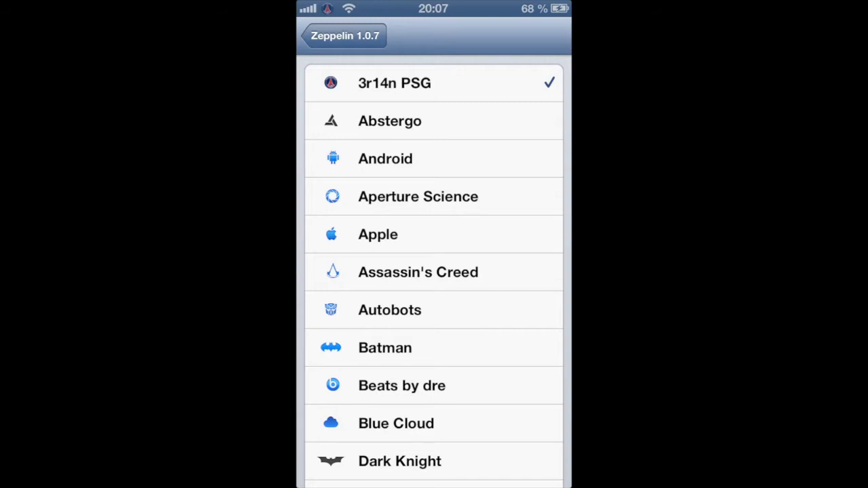
pyautogui.click(344, 35)
pyautogui.click(326, 36)
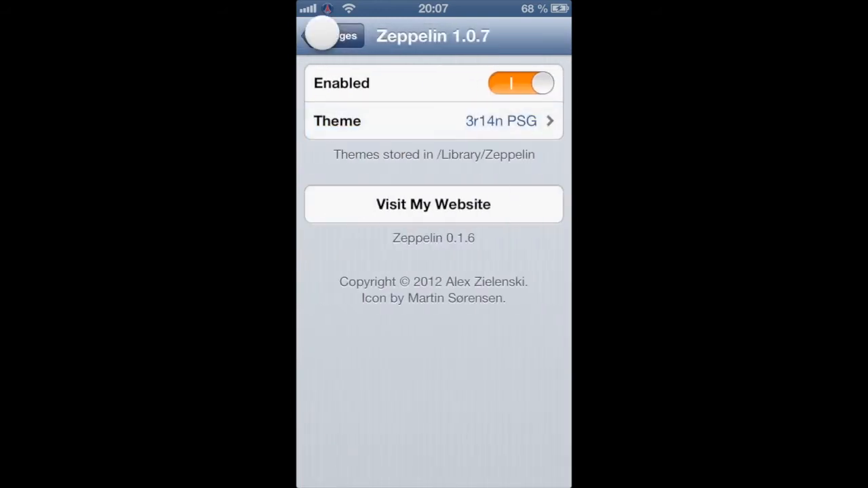
pyautogui.press('Home')
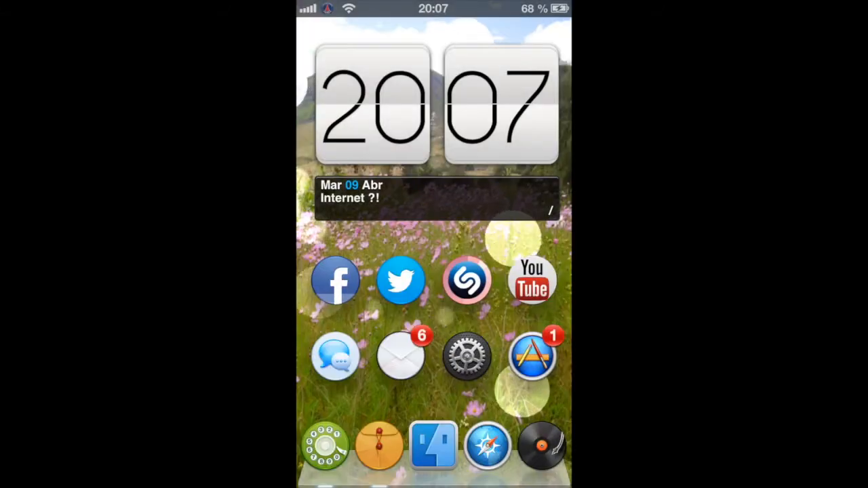
# Check how the custom carrier logo looks in the notification center, and return to the home screen.
pyautogui.moveTo(501, 16); pyautogui.dragTo(474, 407)
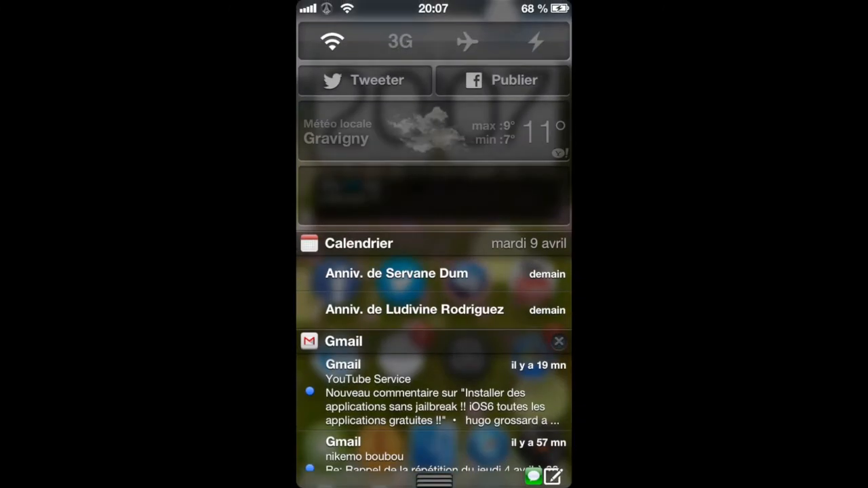
pyautogui.moveTo(396, 475); pyautogui.dragTo(437, 309)
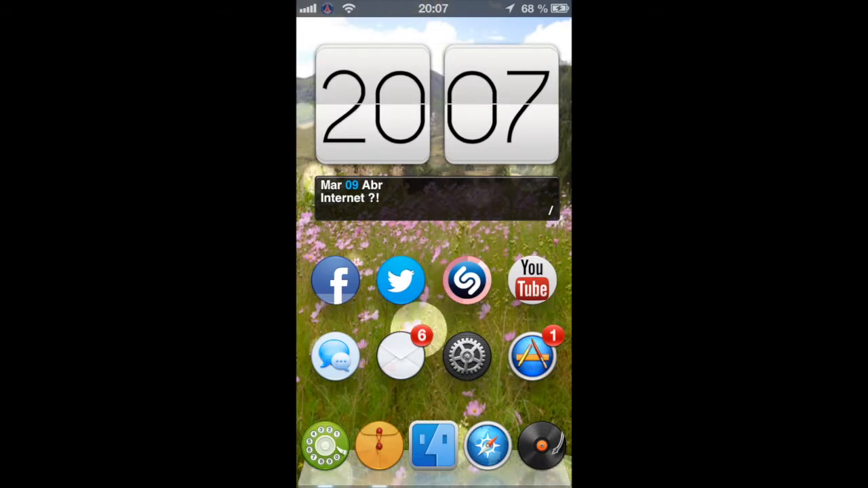
pyautogui.moveTo(488, 353); pyautogui.dragTo(395, 380)
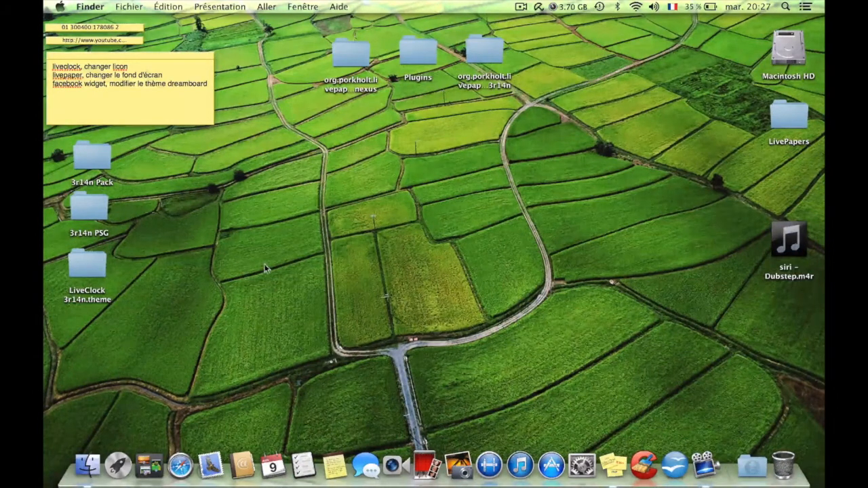
# Create a new folder on the Mac desktop, keeping the default name "dossier sans titre".
pyautogui.click(93, 213)
pyautogui.click(170, 198)
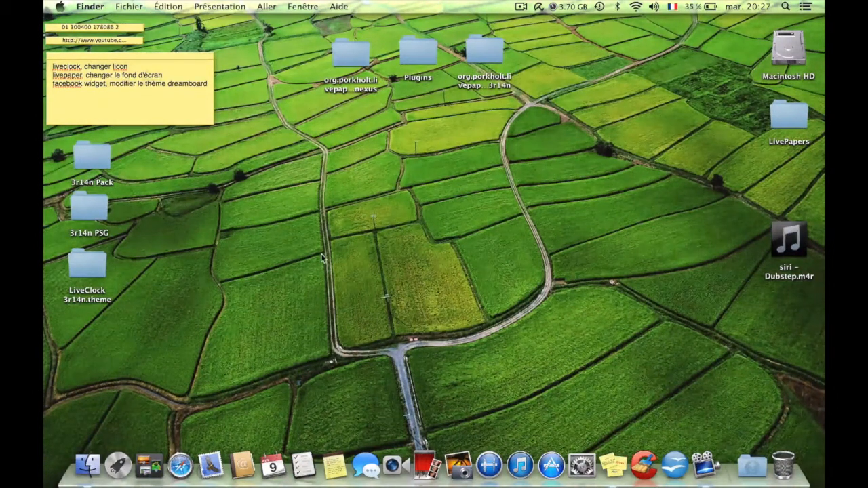
pyautogui.rightClick(294, 242)
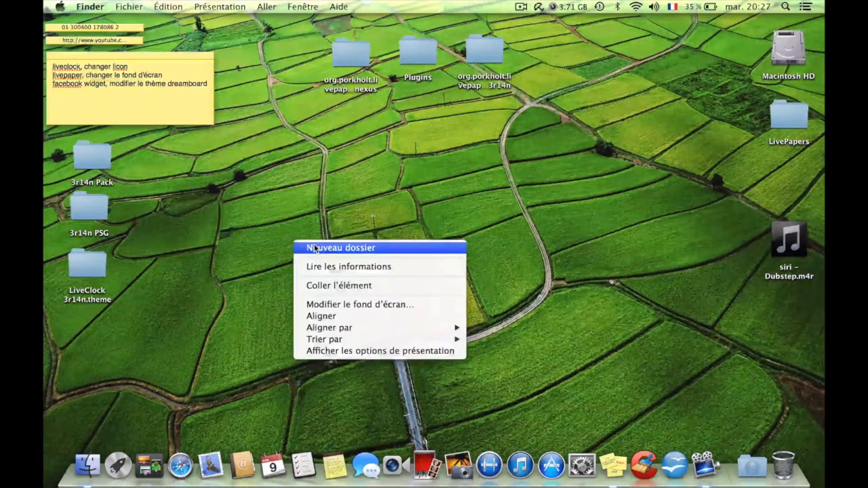
pyautogui.click(315, 248)
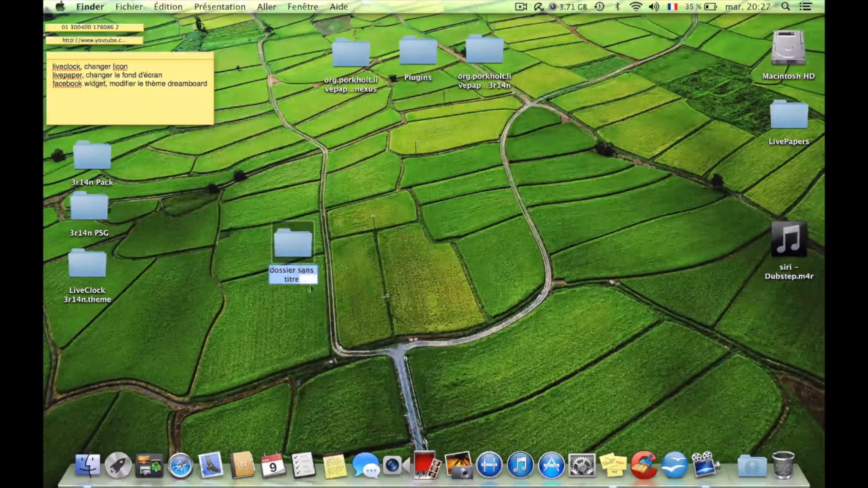
pyautogui.click(326, 305)
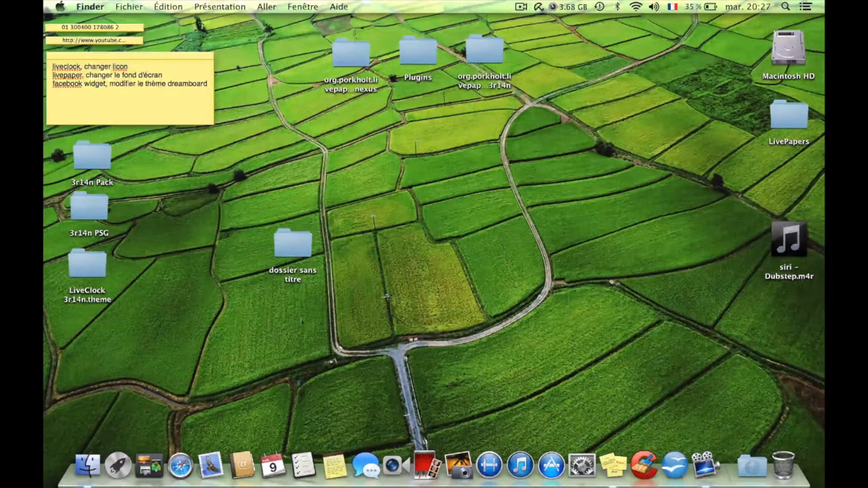
pyautogui.click(298, 252)
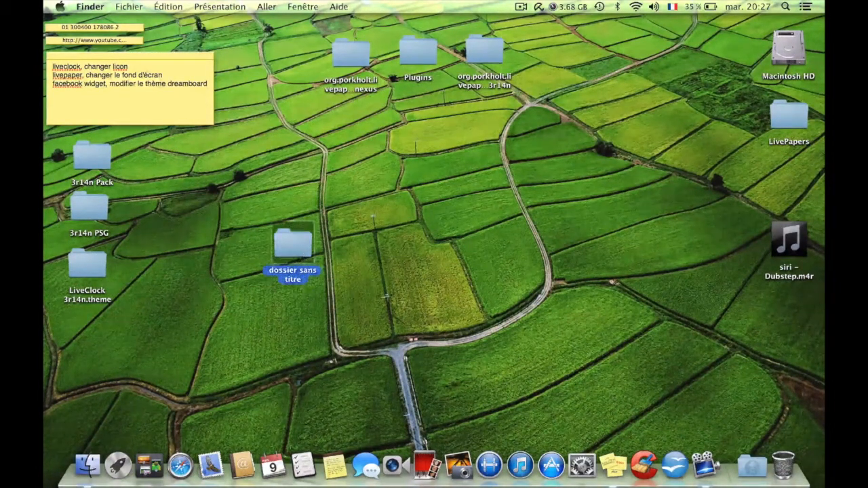
pyautogui.click(275, 393)
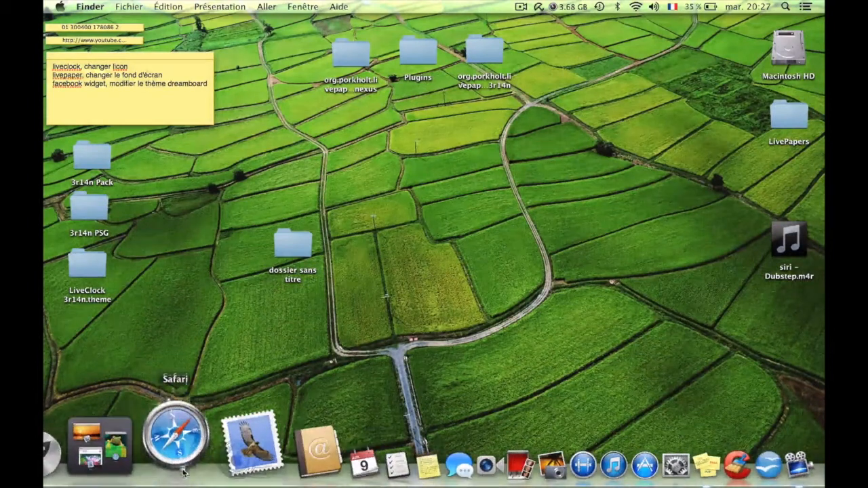
# Switch to Safari and search Google Images for "icon".
pyautogui.click(177, 441)
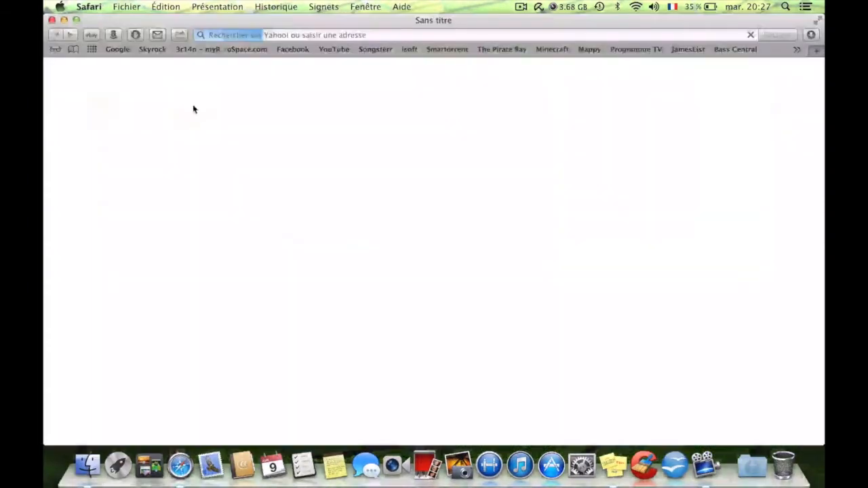
pyautogui.click(122, 50)
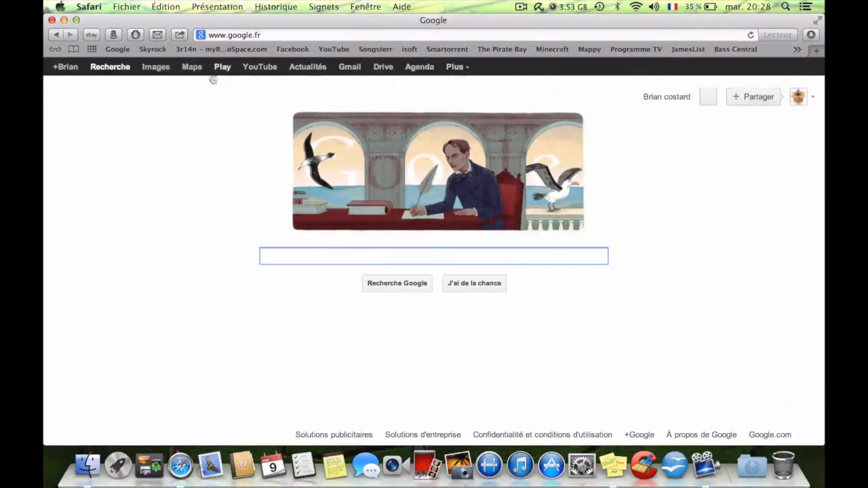
pyautogui.click(163, 73)
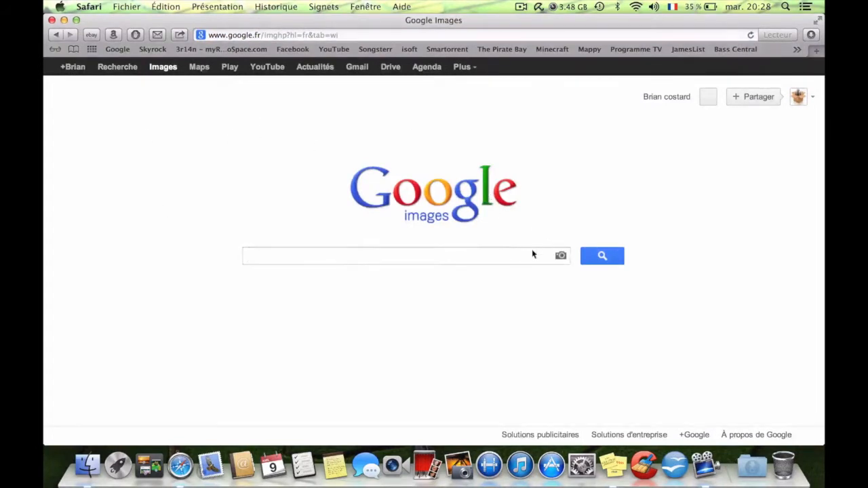
pyautogui.write('icon')
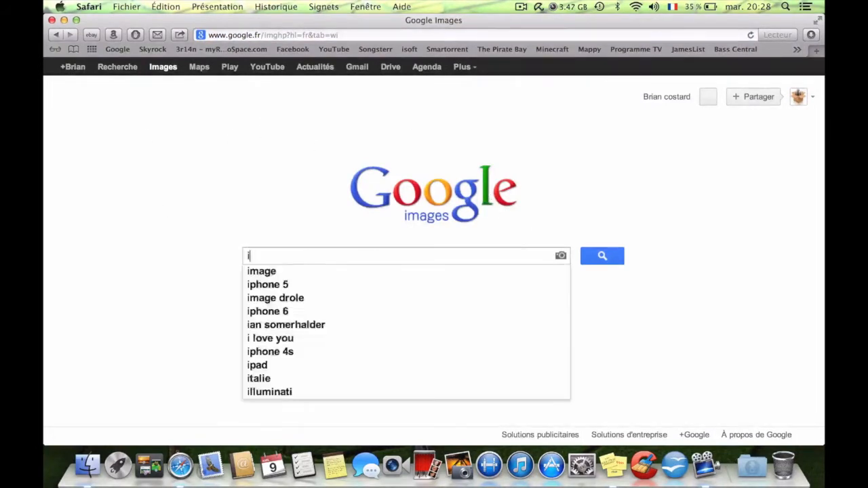
pyautogui.press('Return')
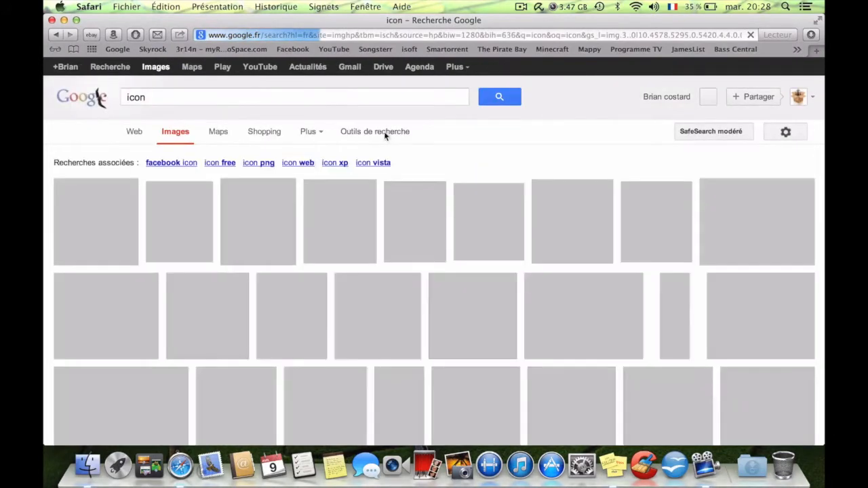
# Restrict the image results to an exact size of 40 pixels wide by 40 pixels high.
pyautogui.click(384, 132)
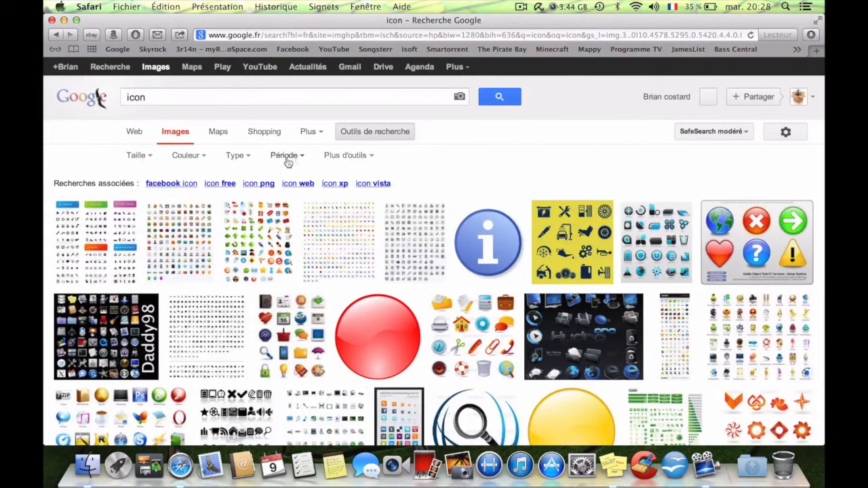
pyautogui.click(145, 157)
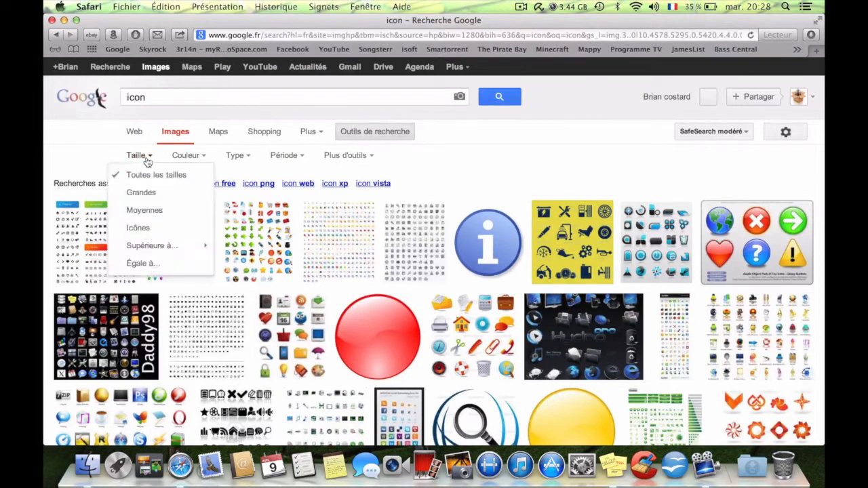
pyautogui.click(170, 265)
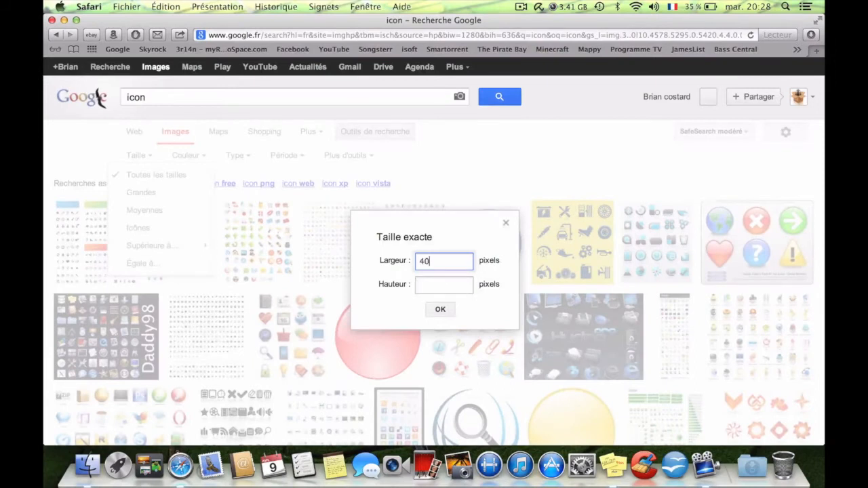
pyautogui.click(441, 280)
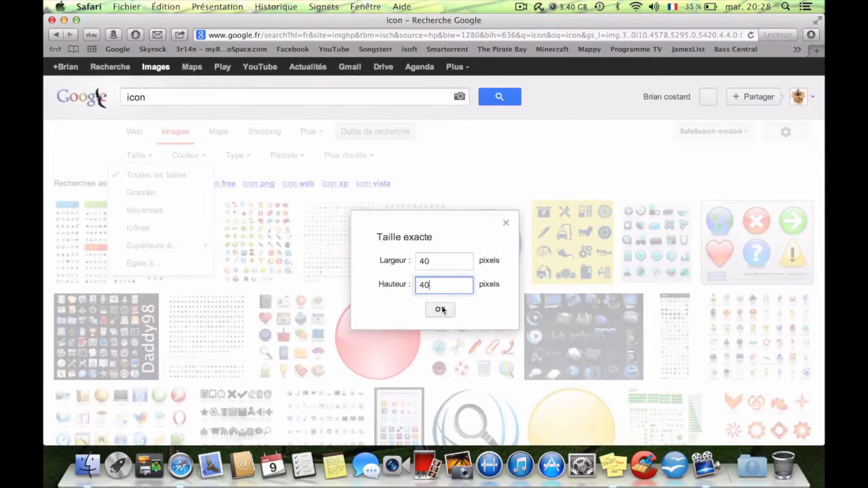
pyautogui.click(441, 310)
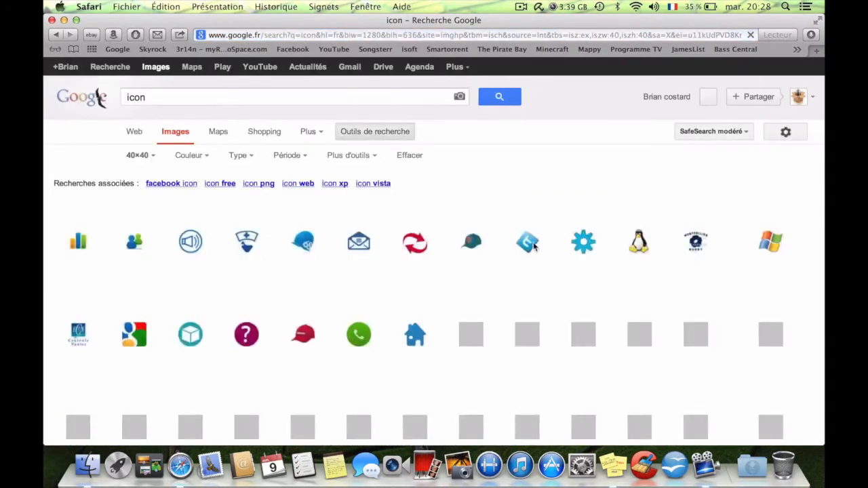
# Browse the 40×40 icon results for an image suitable as a carrier logo.
pyautogui.moveTo(351, 249)
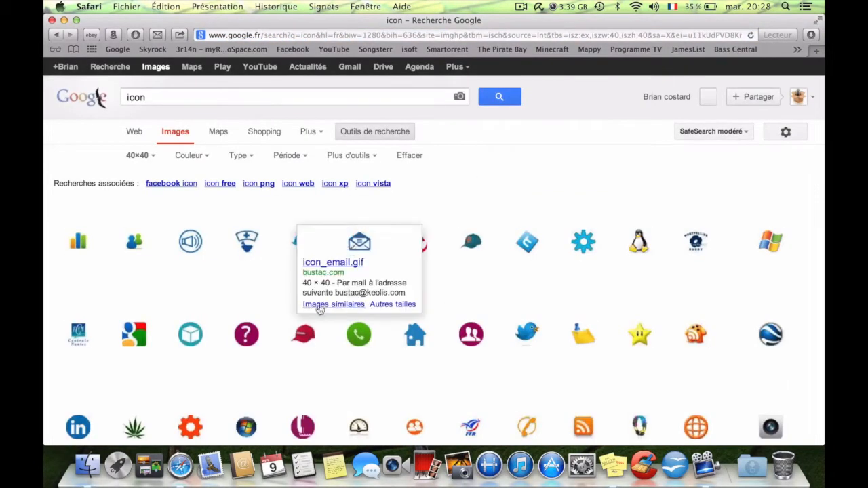
pyautogui.scroll(-4, 472, 259)
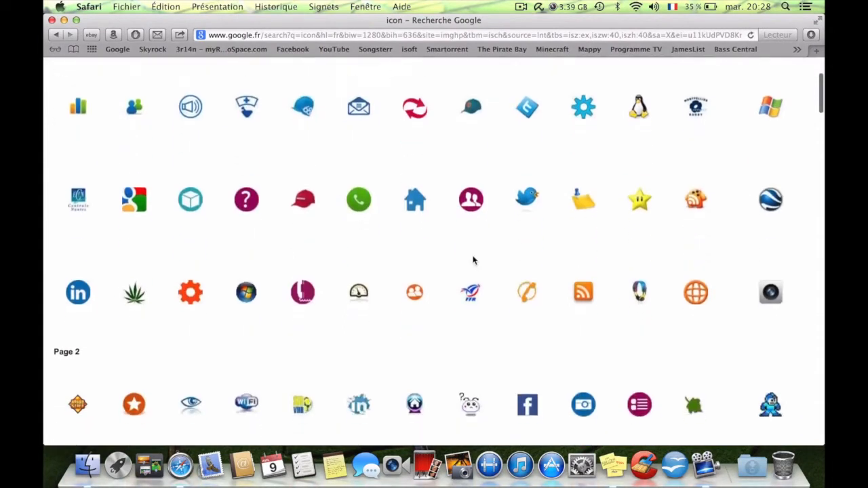
pyautogui.scroll(-3, 472, 260)
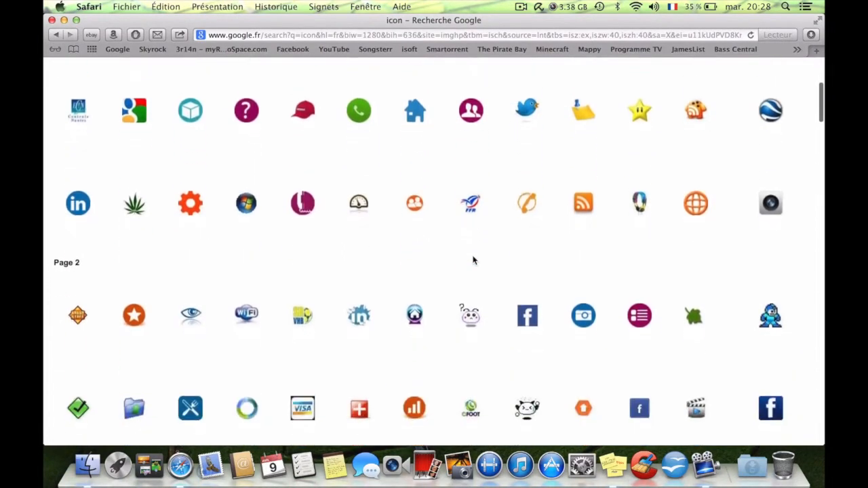
pyautogui.scroll(-2, 473, 260)
pyautogui.scroll(-3, 472, 259)
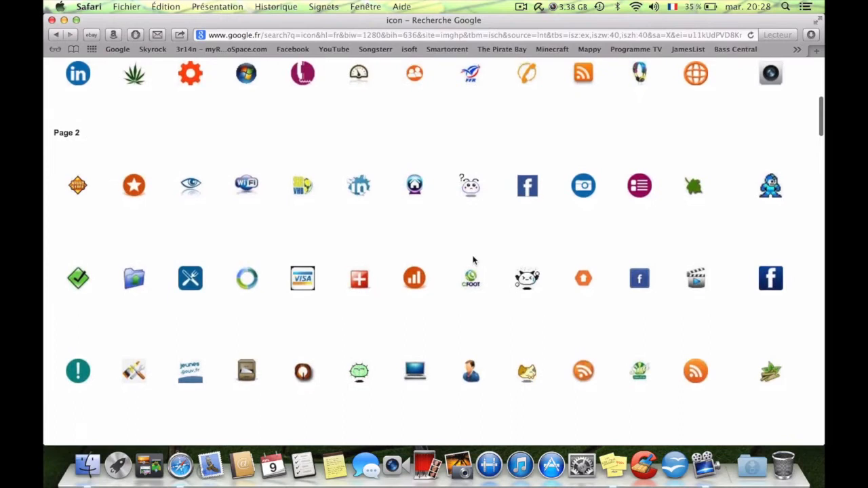
pyautogui.scroll(1, 472, 260)
pyautogui.scroll(-8, 472, 260)
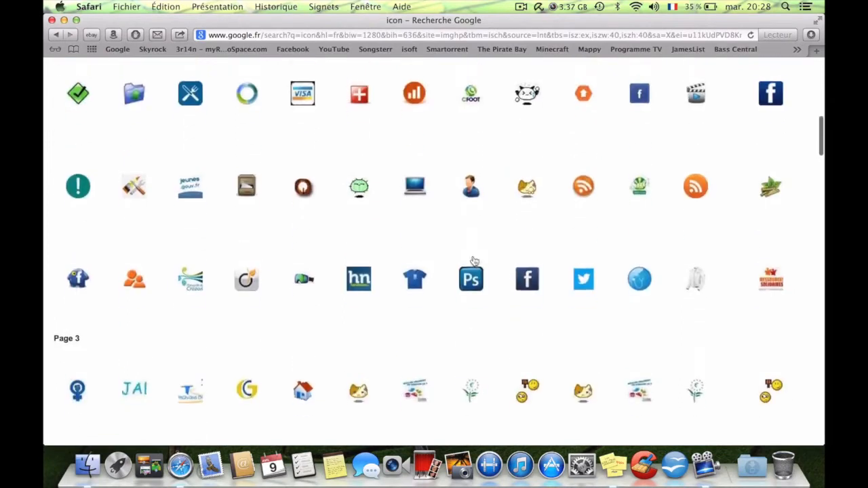
pyautogui.scroll(-6, 473, 260)
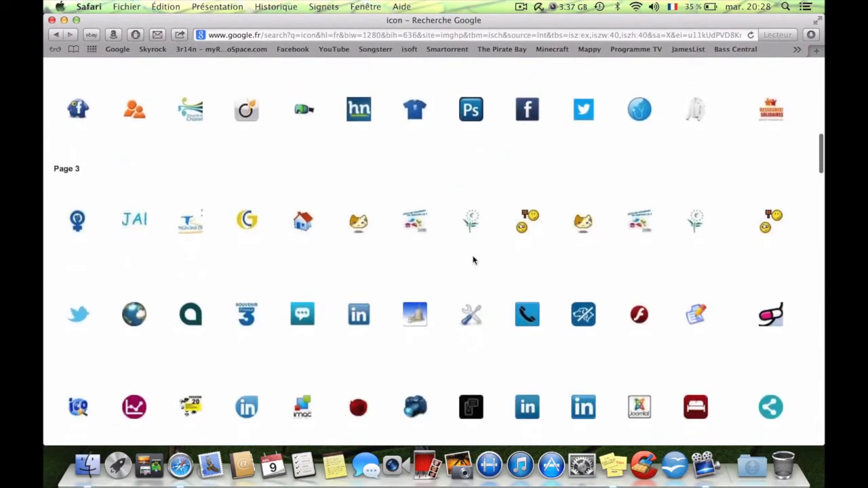
pyautogui.scroll(-3, 473, 261)
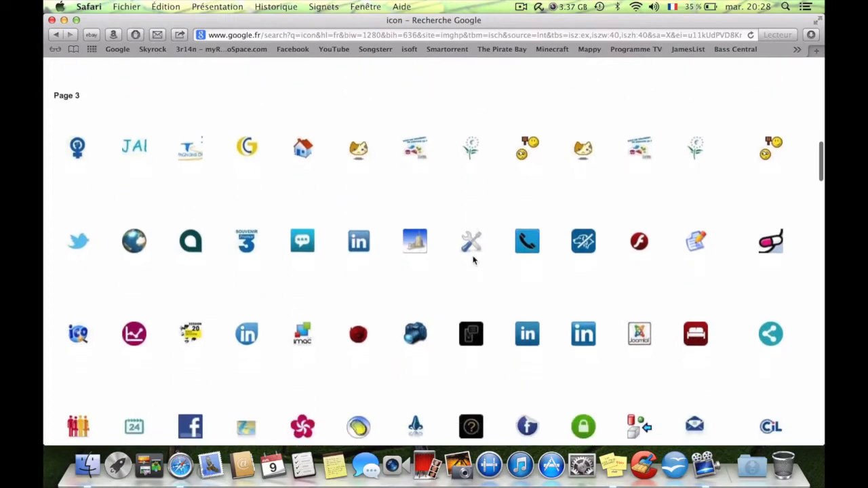
pyautogui.scroll(-2, 473, 260)
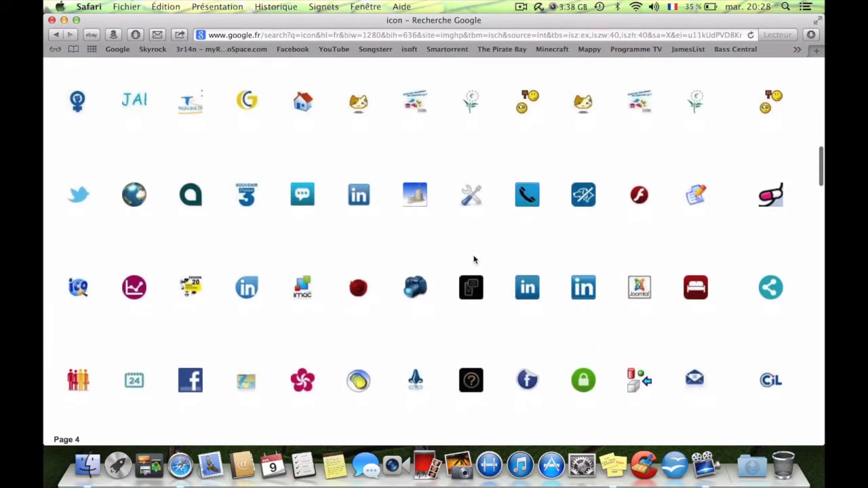
# Save the light-blue Twitter bird image from sixt.fr to the desktop as icon-twitter-40x40 and minimise the browser window.
pyautogui.moveTo(86, 207)
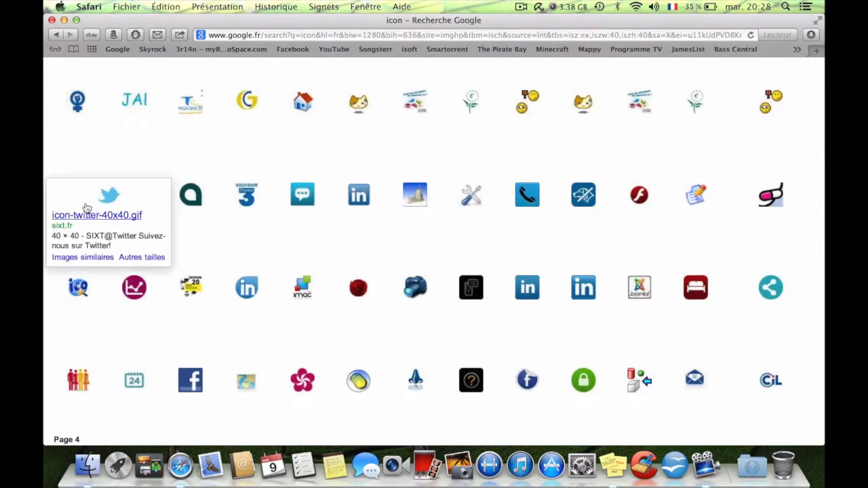
pyautogui.click(110, 202)
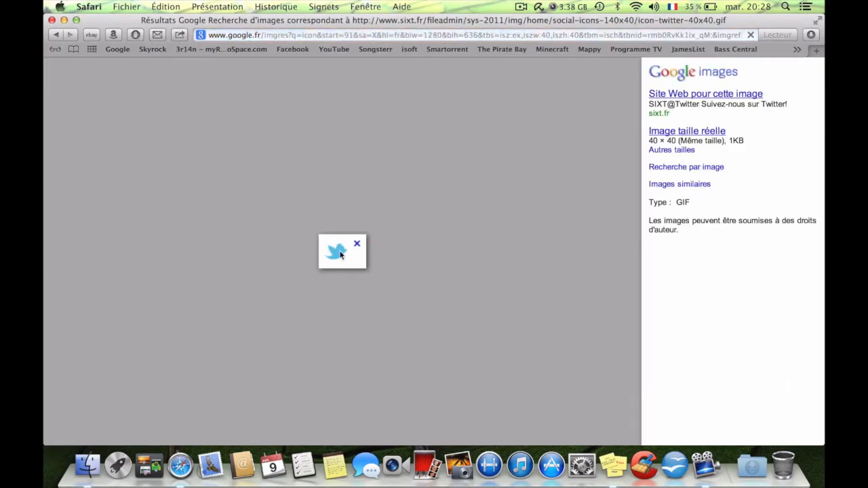
pyautogui.rightClick(341, 255)
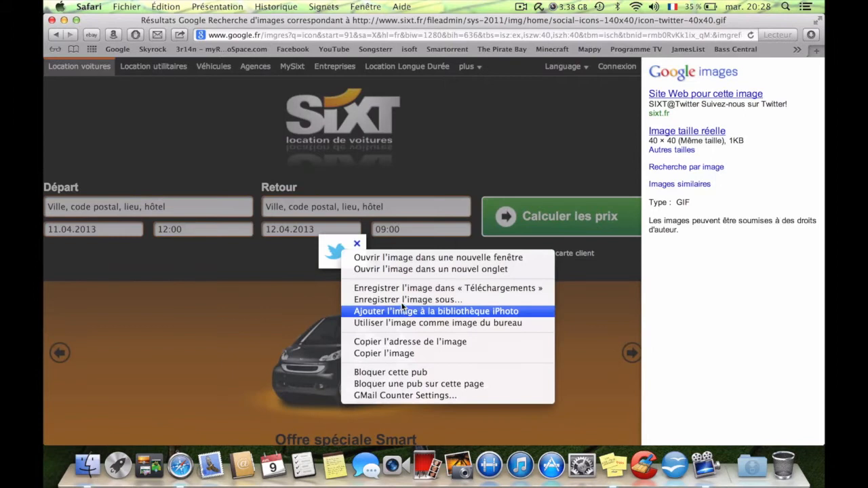
pyautogui.click(403, 300)
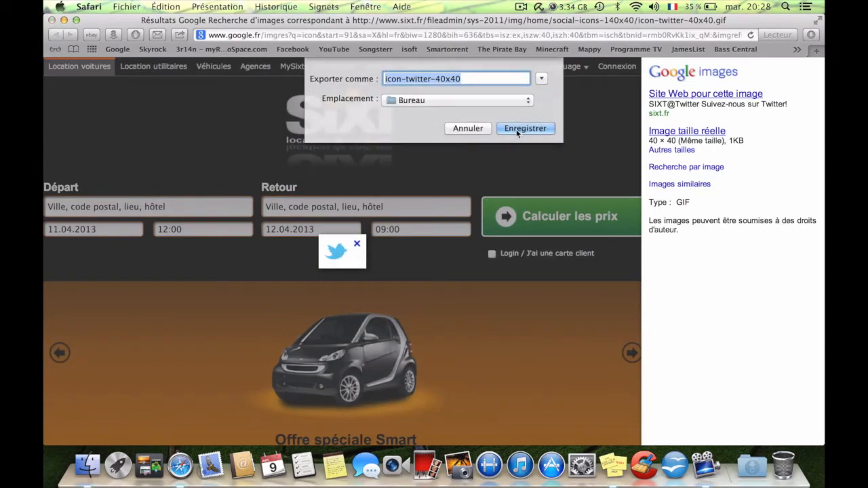
pyautogui.click(491, 129)
pyautogui.click(65, 21)
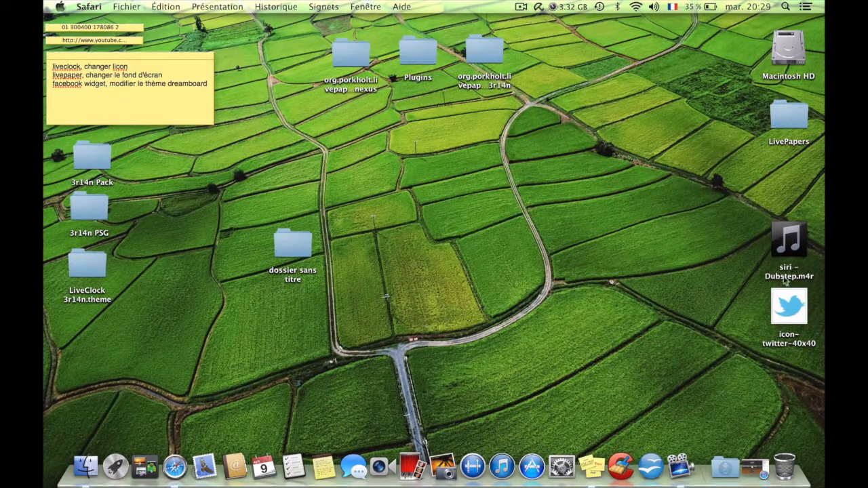
# Open the Twitter icon from the desktop in Preview and compare it with black.png from the 3r14n PSG folder.
pyautogui.moveTo(789, 307); pyautogui.dragTo(524, 219)
pyautogui.doubleClick(524, 219)
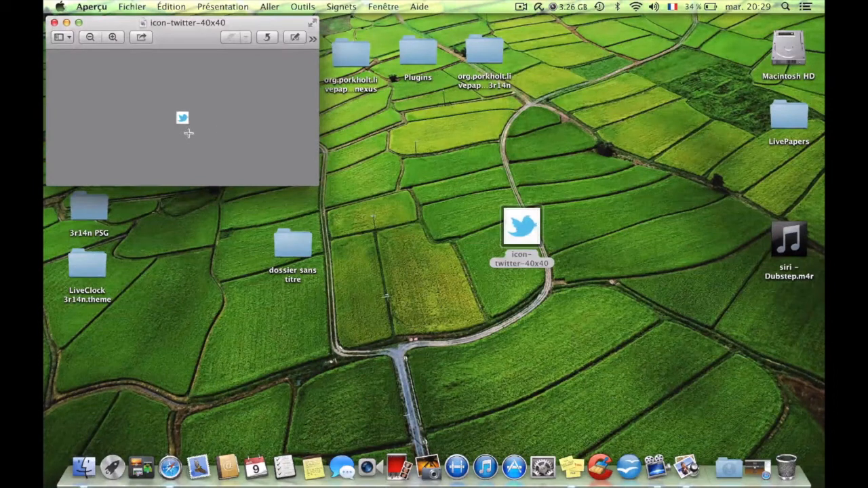
pyautogui.moveTo(183, 32); pyautogui.dragTo(392, 50)
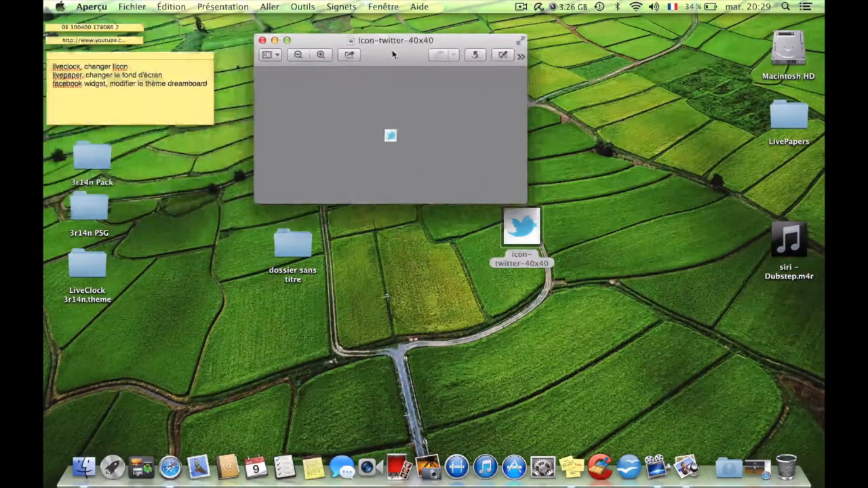
pyautogui.doubleClick(86, 209)
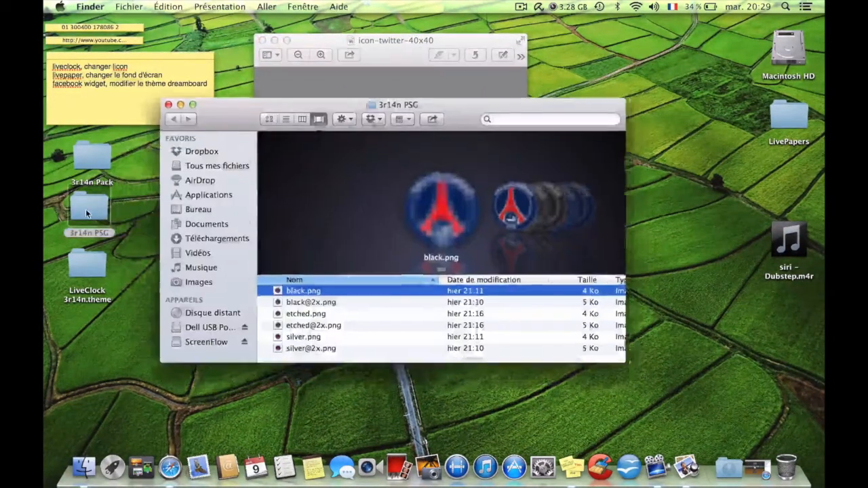
pyautogui.doubleClick(436, 213)
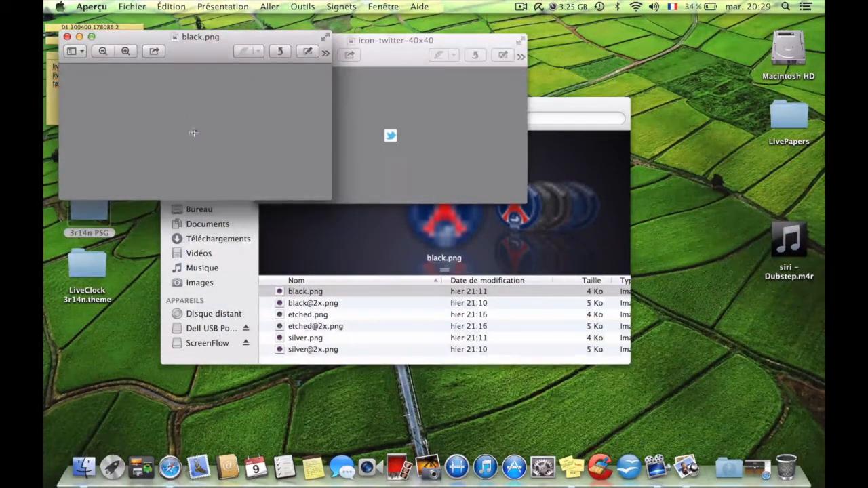
pyautogui.click(67, 36)
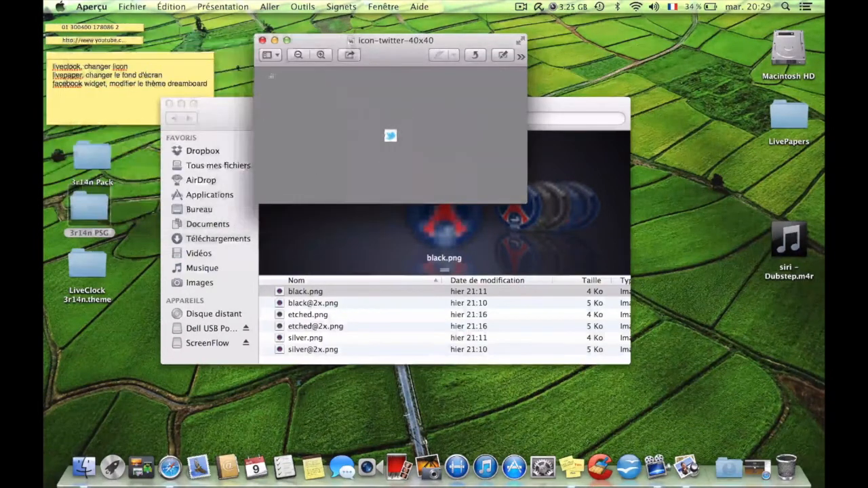
# Close the Twitter icon preview and the 3r14n PSG folder, and move icon-twitter-40x40 to the Trash.
pyautogui.click(261, 40)
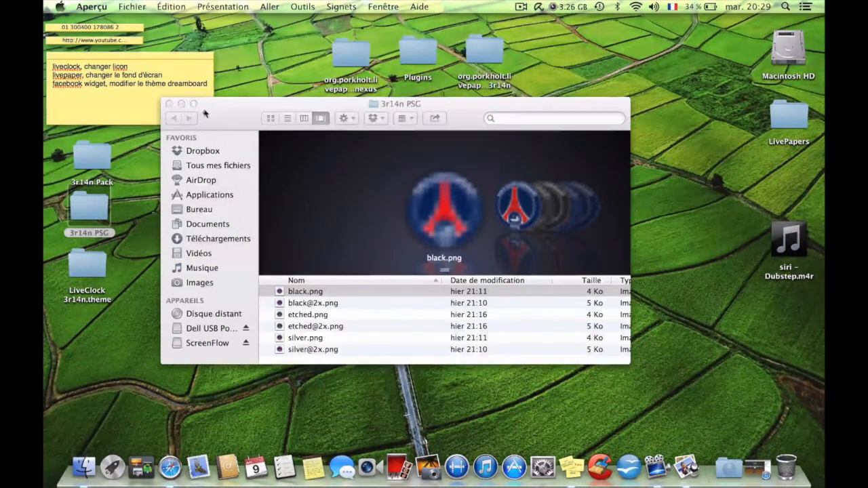
pyautogui.click(169, 103)
pyautogui.moveTo(533, 227); pyautogui.dragTo(787, 455)
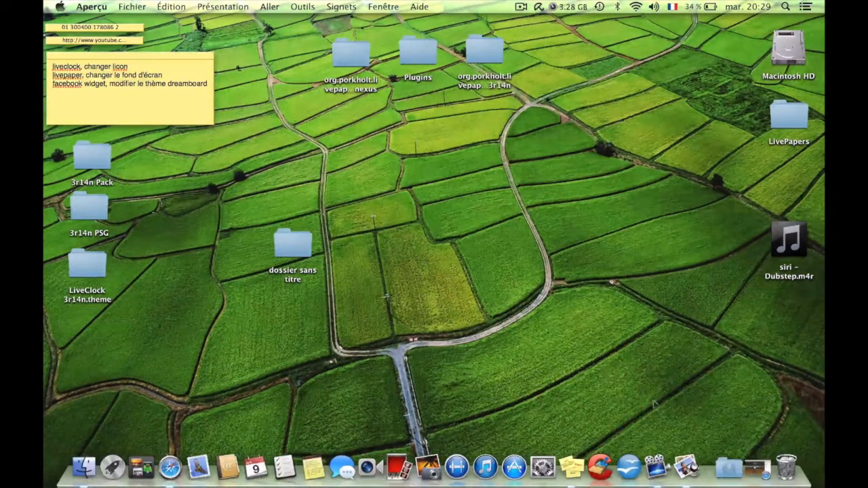
# Return to the 40×40 icon results in Safari and browse further pages for a replacement logo.
pyautogui.click(179, 459)
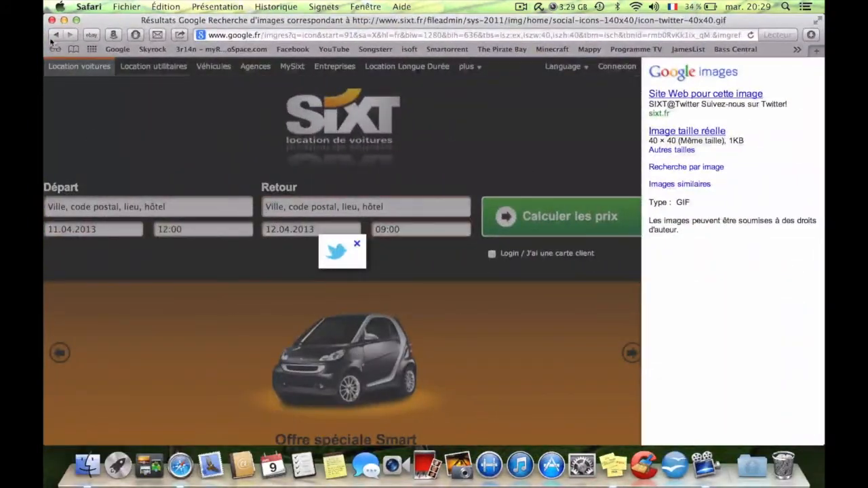
pyautogui.click(53, 38)
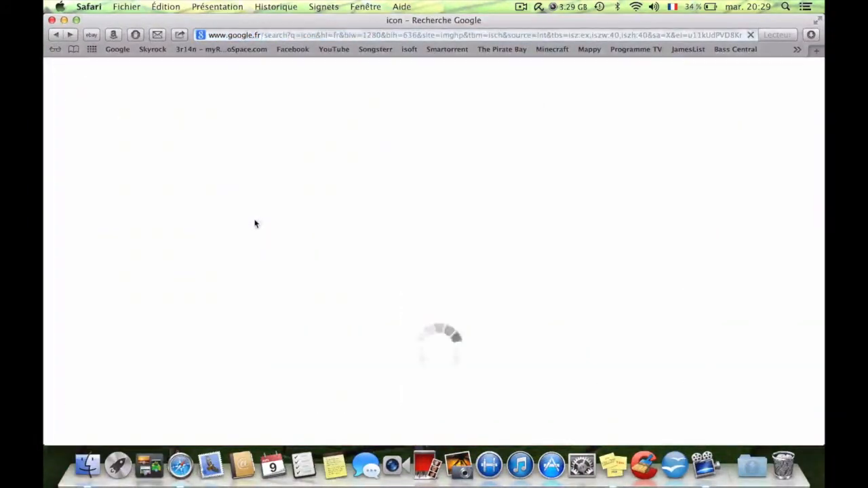
pyautogui.scroll(-10, 255, 224)
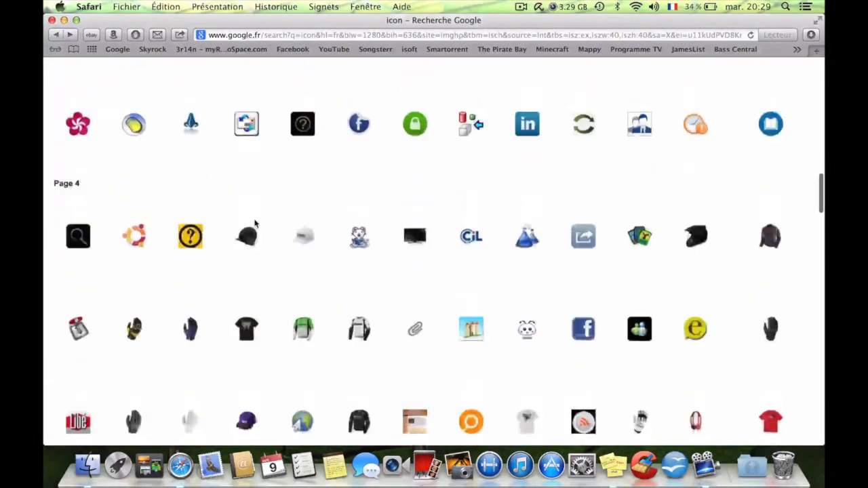
pyautogui.scroll(-8, 255, 224)
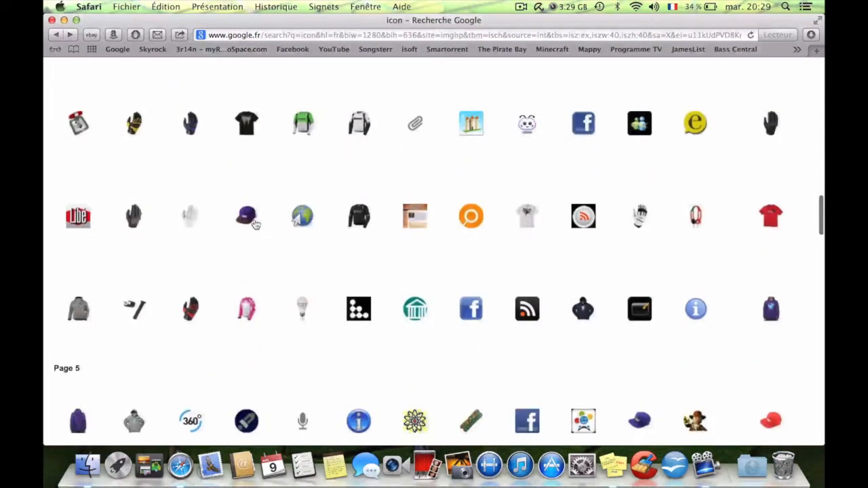
pyautogui.scroll(-4, 255, 224)
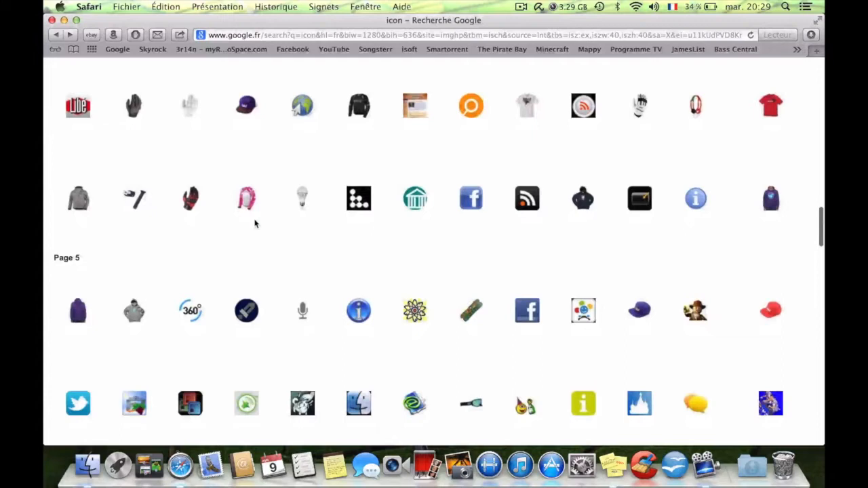
pyautogui.scroll(-2, 255, 224)
pyautogui.scroll(-1, 255, 224)
pyautogui.scroll(-1, 255, 224)
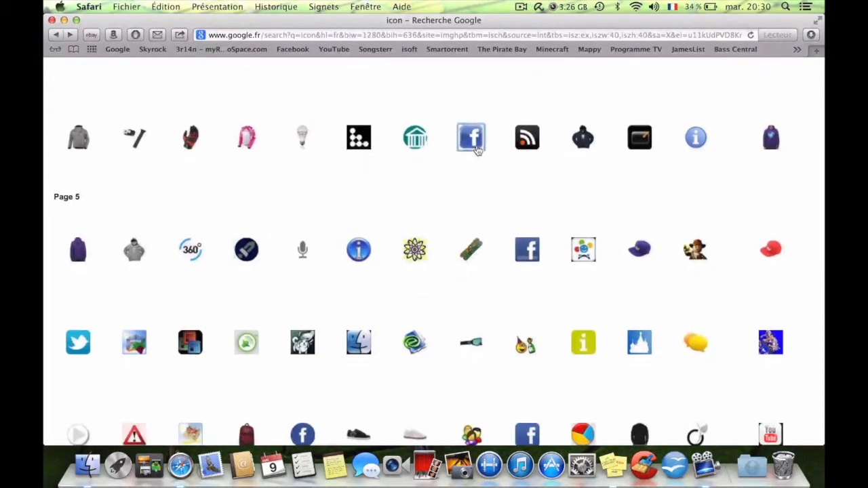
# Save the Facebook image from agenceamiral.com to the desktop as facebook-icon and minimise the browser window.
pyautogui.click(476, 146)
pyautogui.rightClick(343, 251)
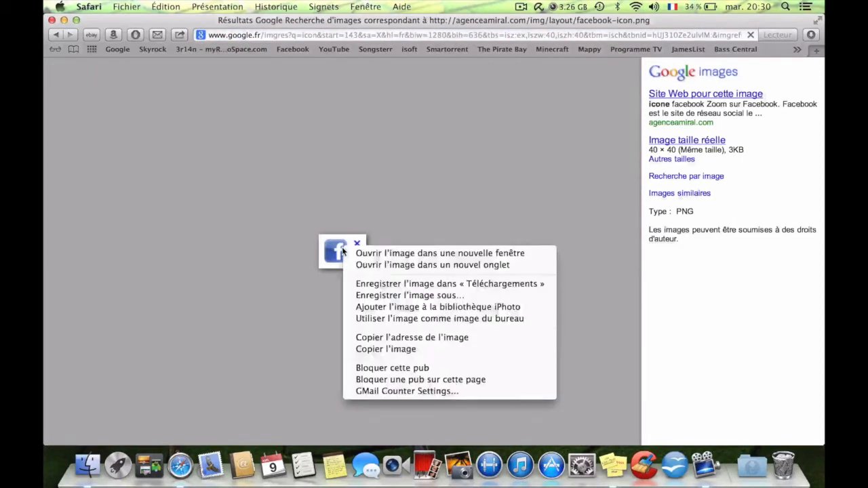
pyautogui.click(397, 295)
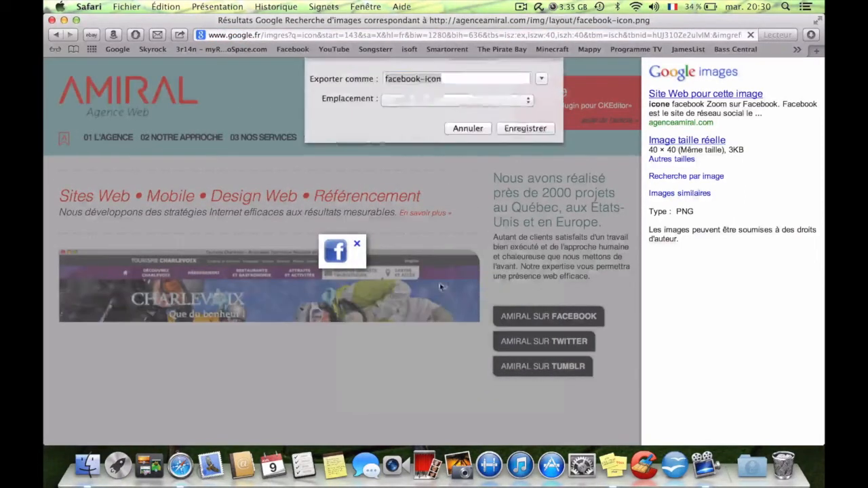
pyautogui.click(522, 130)
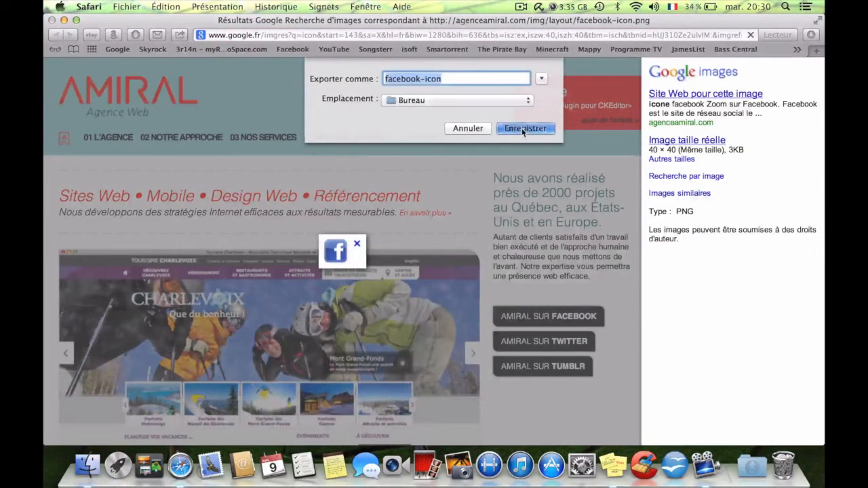
pyautogui.click(63, 20)
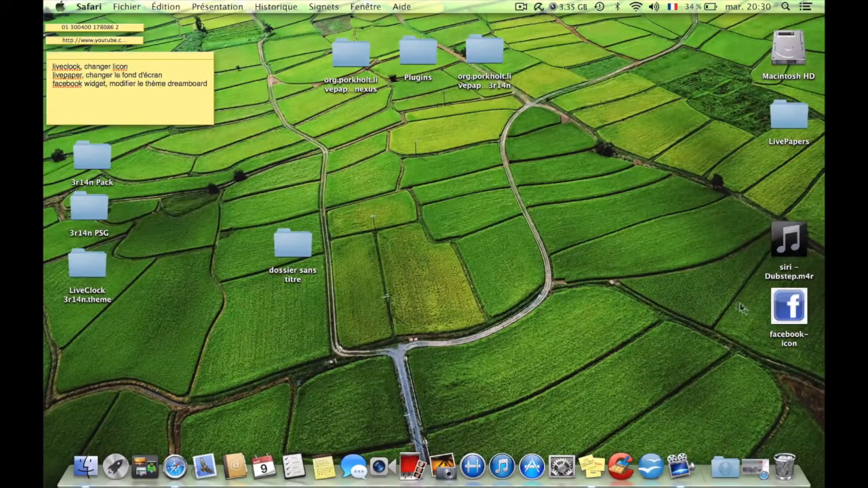
# Preview the downloaded facebook-icon image from the desktop and close it.
pyautogui.doubleClick(792, 309)
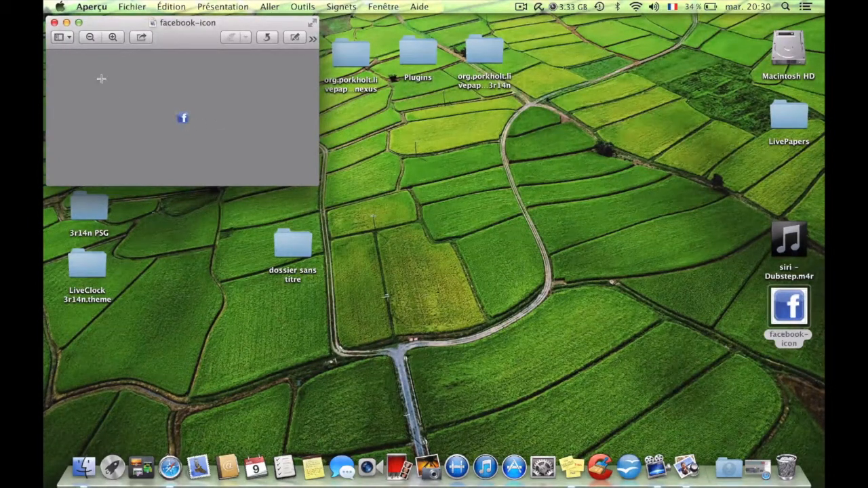
pyautogui.moveTo(188, 31); pyautogui.dragTo(545, 146)
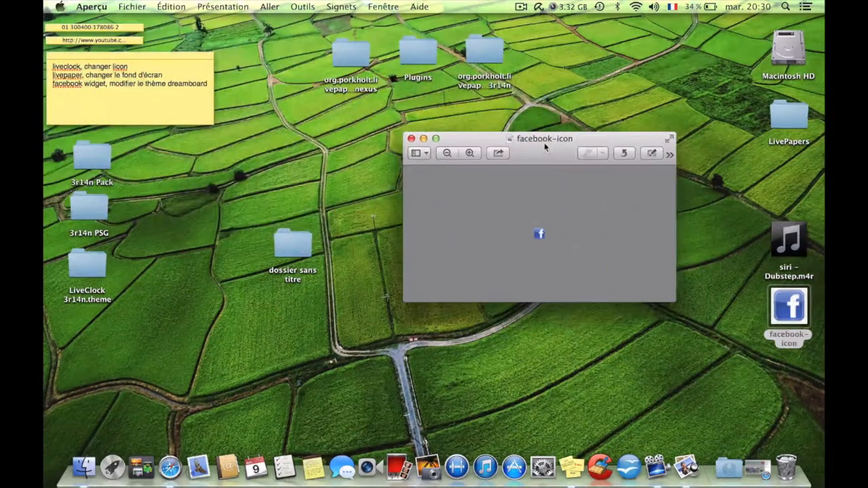
pyautogui.click(411, 139)
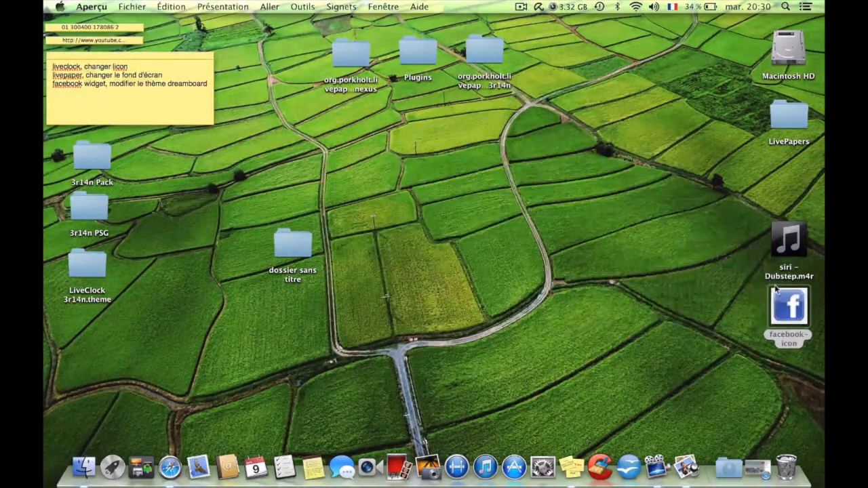
# Move facebook-icon beside the "dossier sans titre" folder on the desktop and rename it facebook-icon.png.
pyautogui.moveTo(786, 305); pyautogui.dragTo(422, 238)
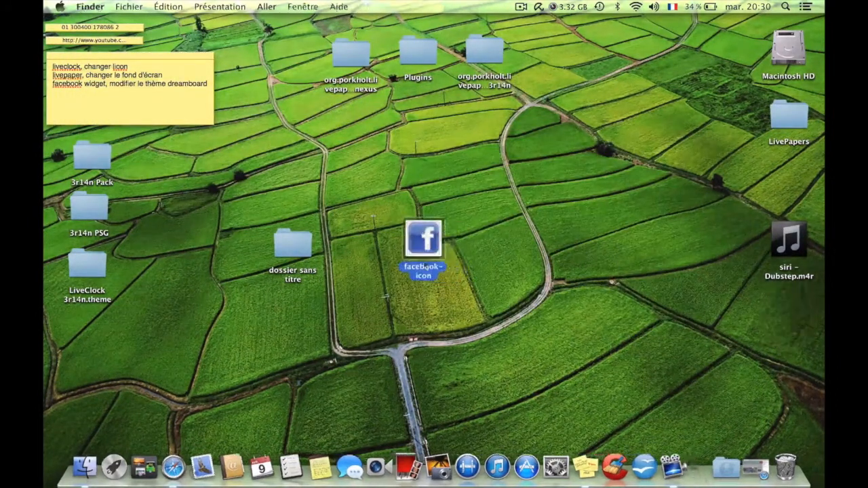
pyautogui.click(429, 276)
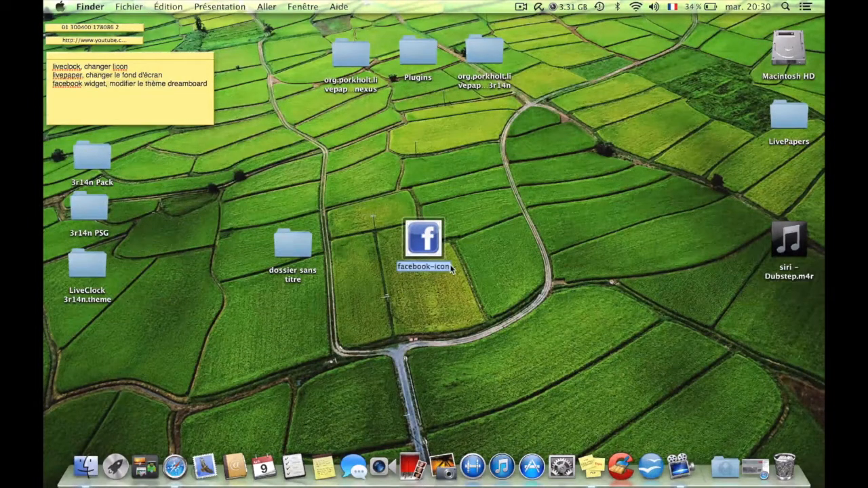
pyautogui.press('Return')
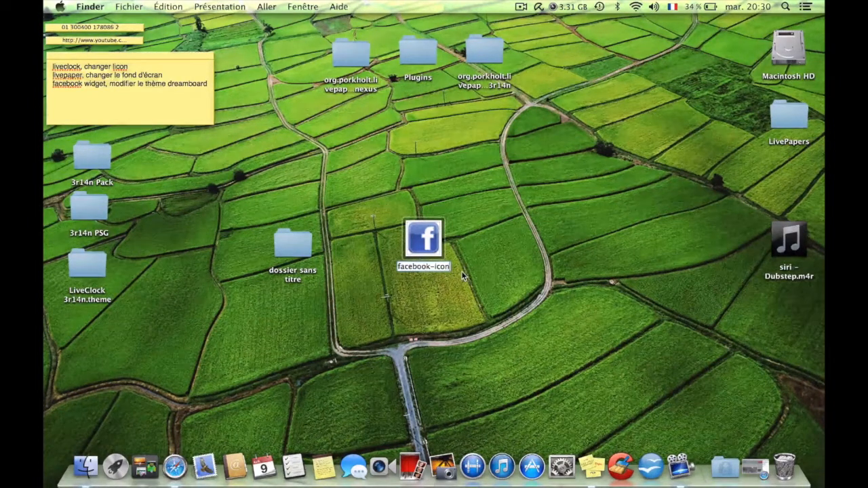
pyautogui.press('Right')
pyautogui.write('.png')
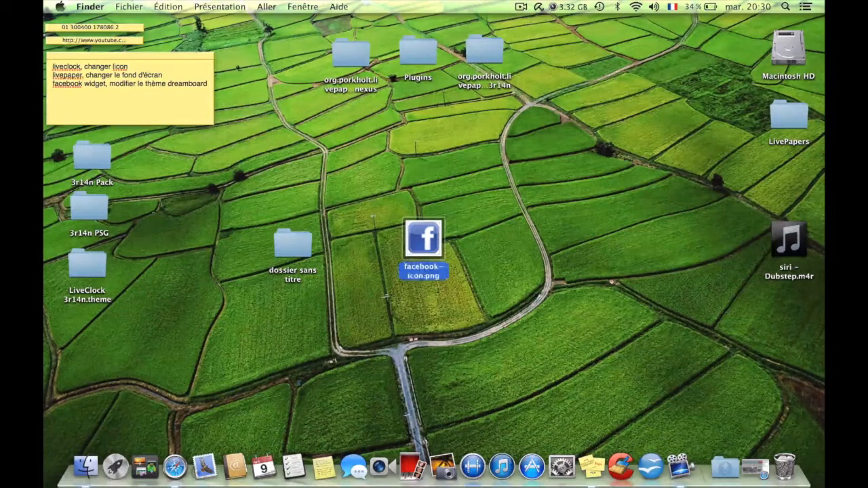
pyautogui.press('Return')
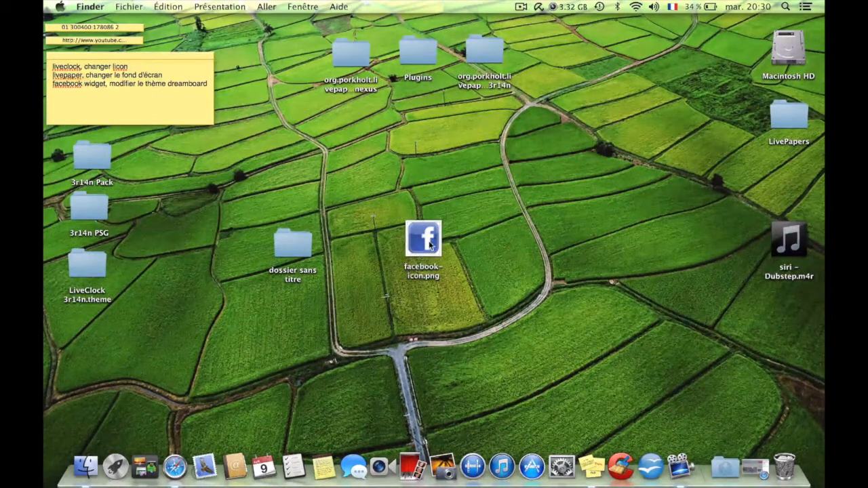
# Open the renamed facebook-icon.png in its default viewer to check it, and close the preview.
pyautogui.rightClick(430, 245)
pyautogui.click(455, 208)
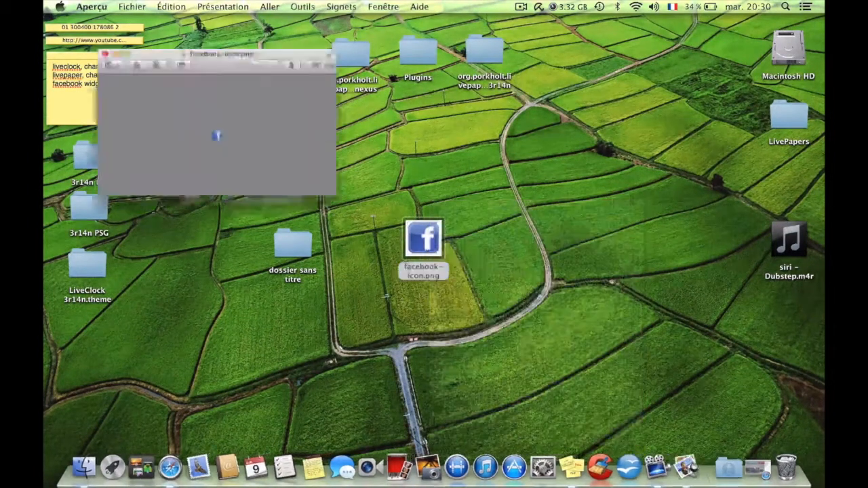
pyautogui.click(55, 22)
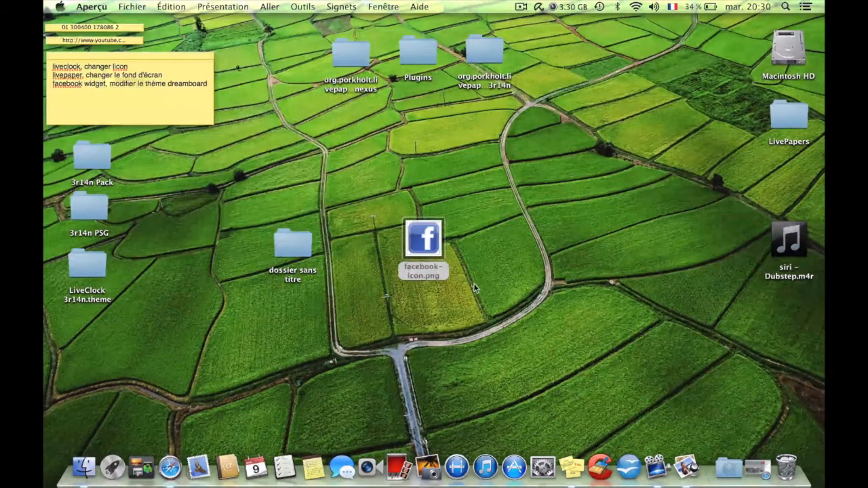
# Move the 3r14n PSG folder above "dossier sans titre" on the desktop and open it to browse its logo images.
pyautogui.moveTo(97, 216); pyautogui.dragTo(303, 173)
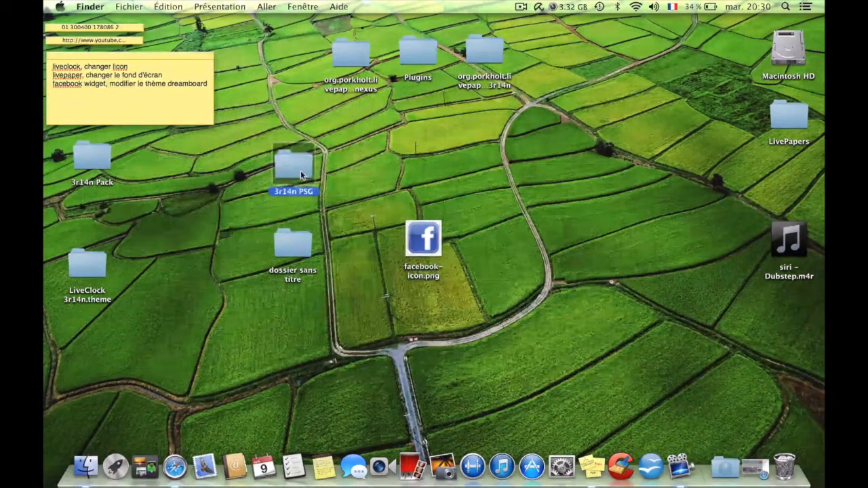
pyautogui.doubleClick(298, 168)
pyautogui.hscroll(5, 408, 225)
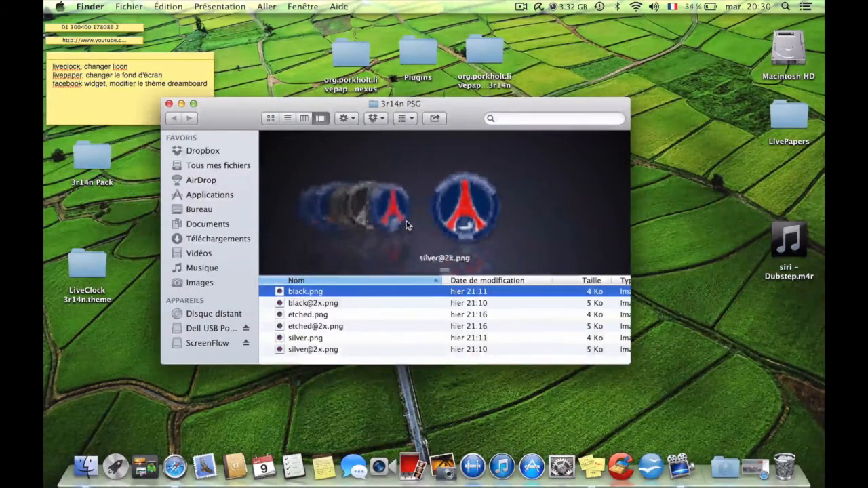
pyautogui.hscroll(-5, 408, 225)
pyautogui.hscroll(5, 408, 225)
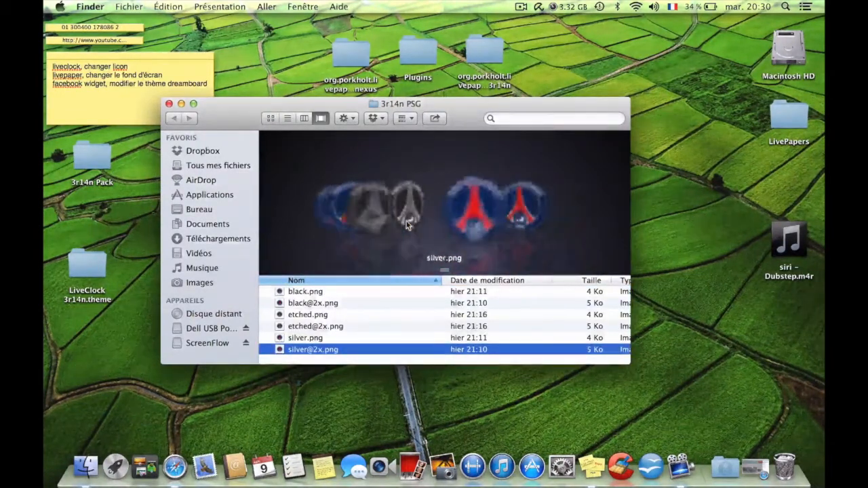
pyautogui.click(312, 291)
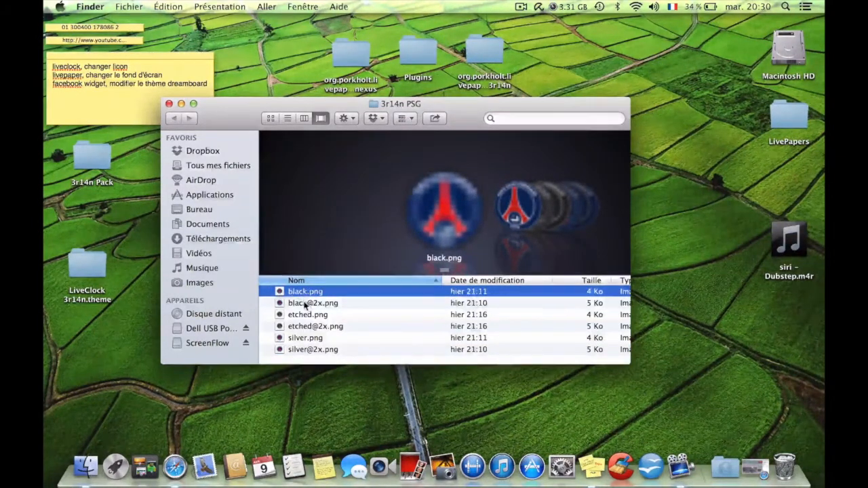
pyautogui.click(305, 304)
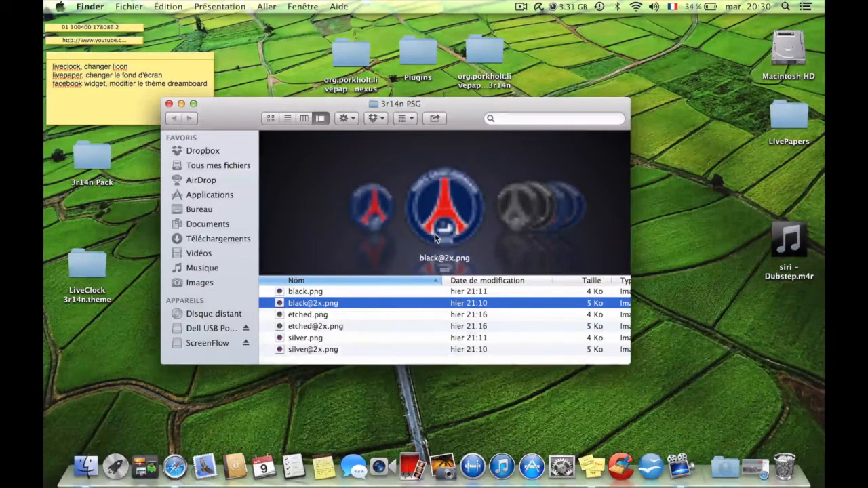
pyautogui.press('Up')
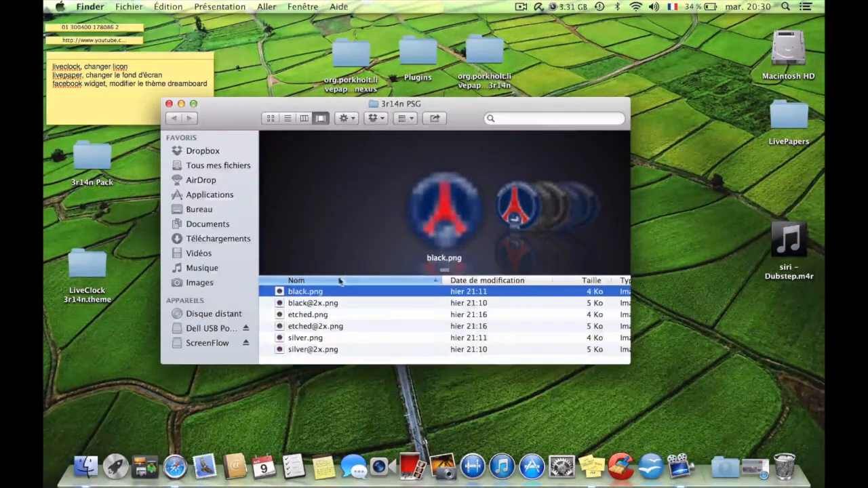
pyautogui.click(315, 306)
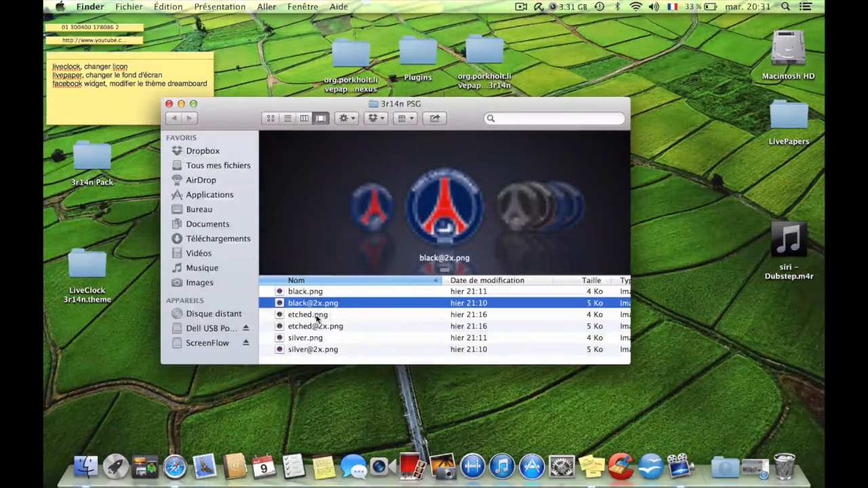
pyautogui.click(317, 316)
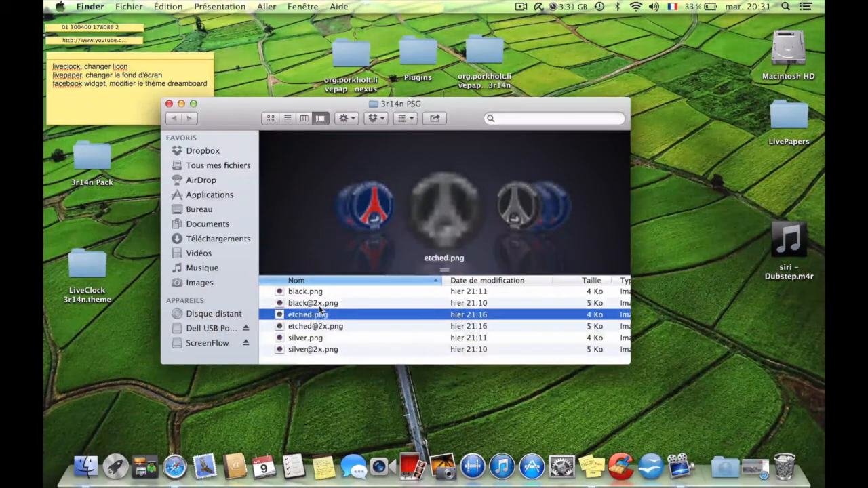
pyautogui.click(319, 306)
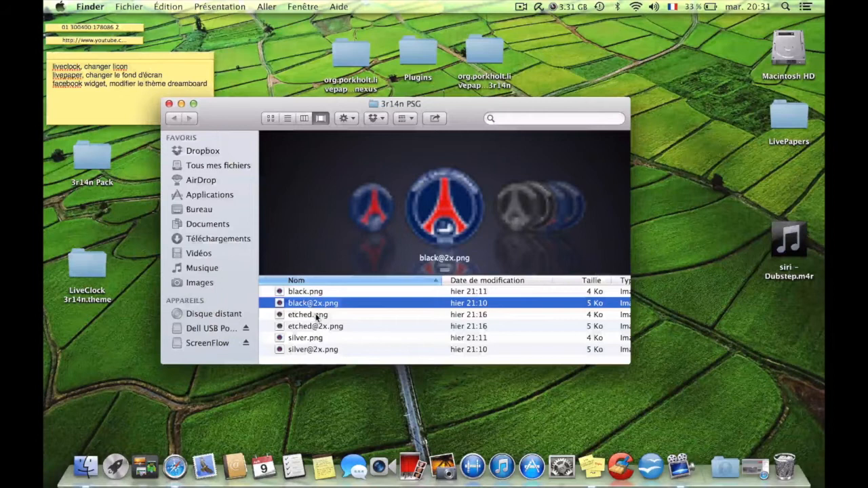
pyautogui.click(317, 317)
pyautogui.click(317, 304)
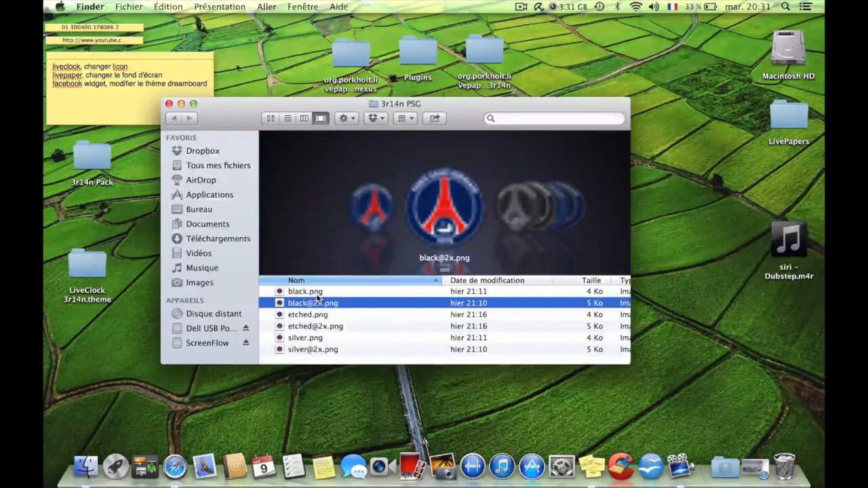
pyautogui.click(317, 293)
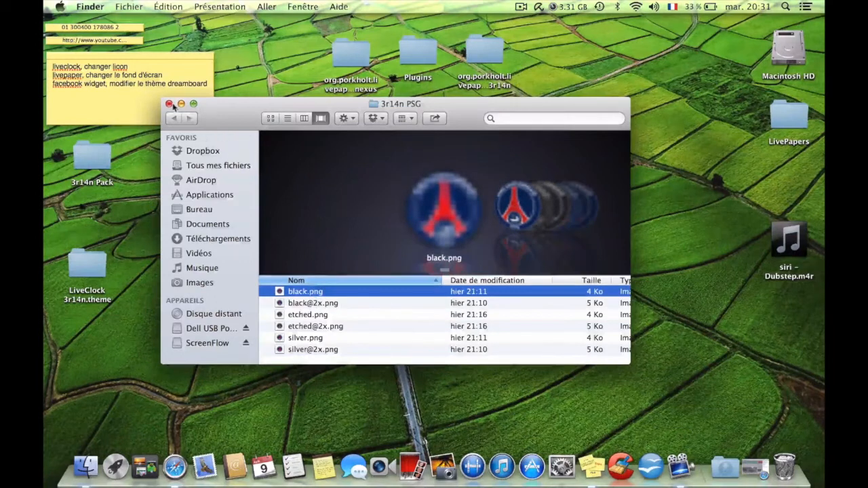
pyautogui.click(169, 104)
# Copy facebook-icon.png from the desktop and paste it into the "dossier sans titre" folder.
pyautogui.click(415, 246)
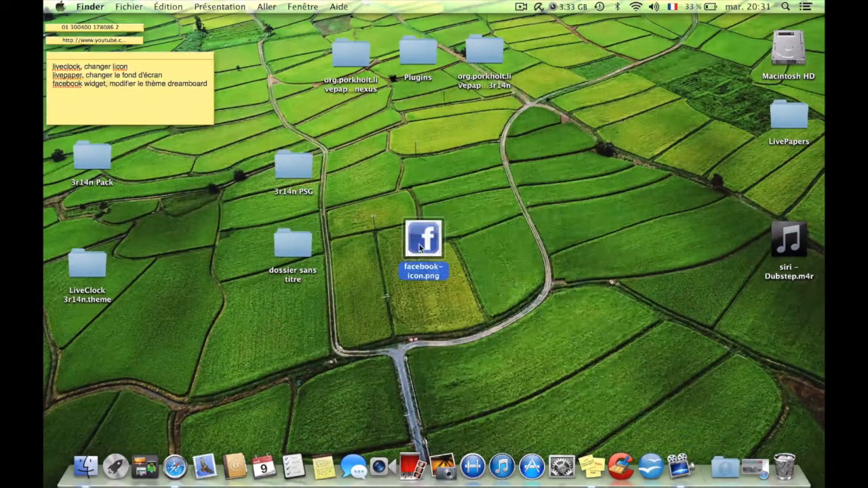
pyautogui.rightClick(419, 248)
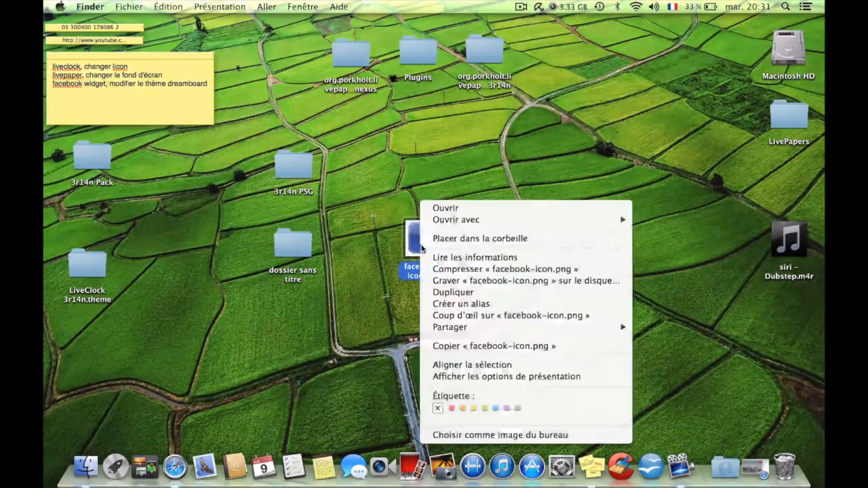
pyautogui.click(460, 345)
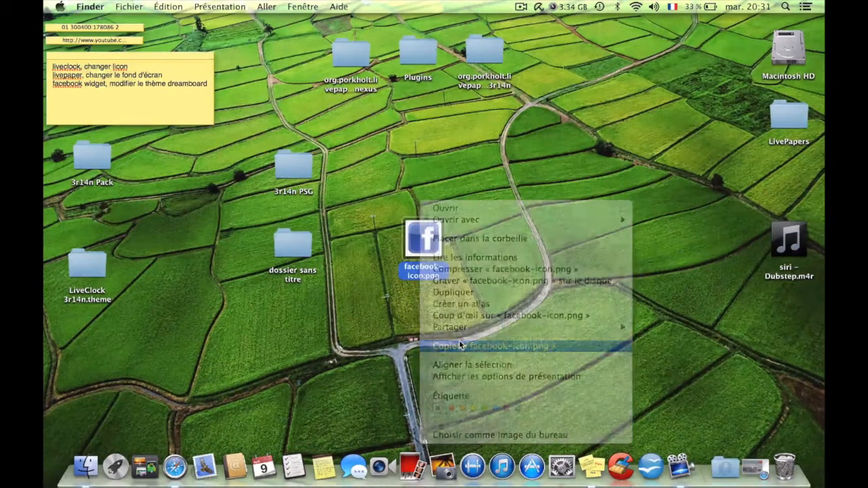
pyautogui.click(373, 294)
pyautogui.click(299, 248)
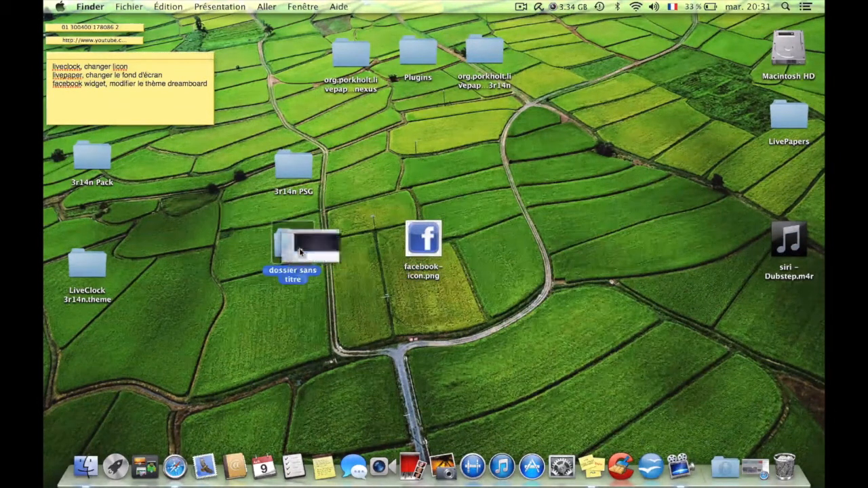
pyautogui.doubleClick(300, 248)
pyautogui.rightClick(368, 338)
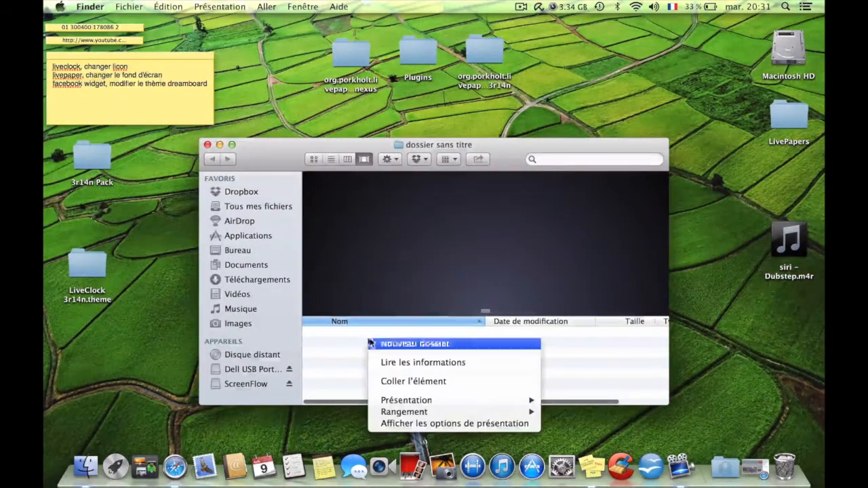
pyautogui.click(407, 381)
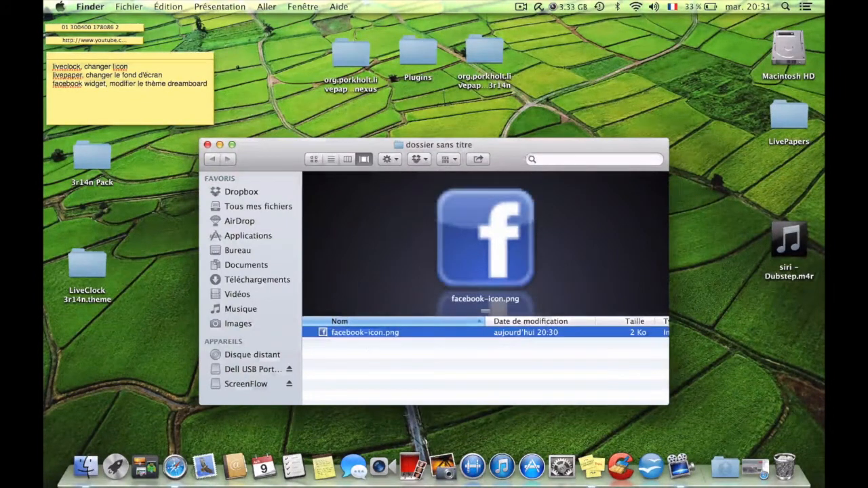
pyautogui.click(371, 370)
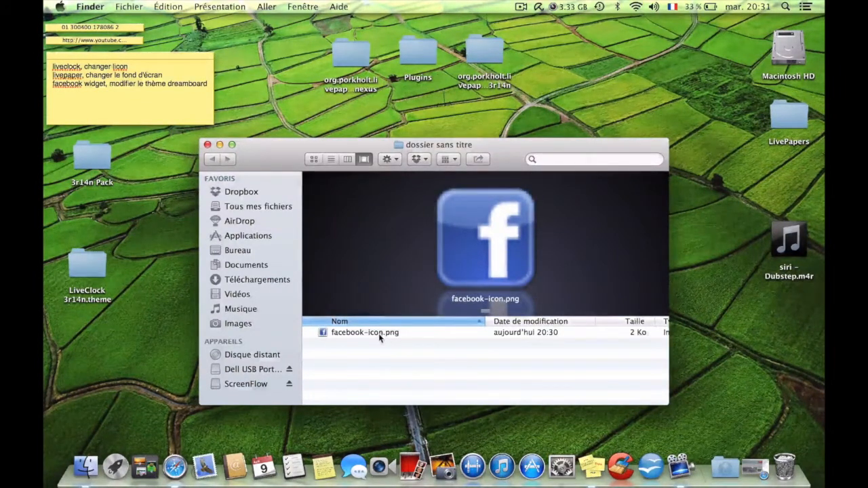
# Open the copy of facebook-icon.png in "dossier sans titre" with Utilitaire ColorSync.
pyautogui.rightClick(380, 338)
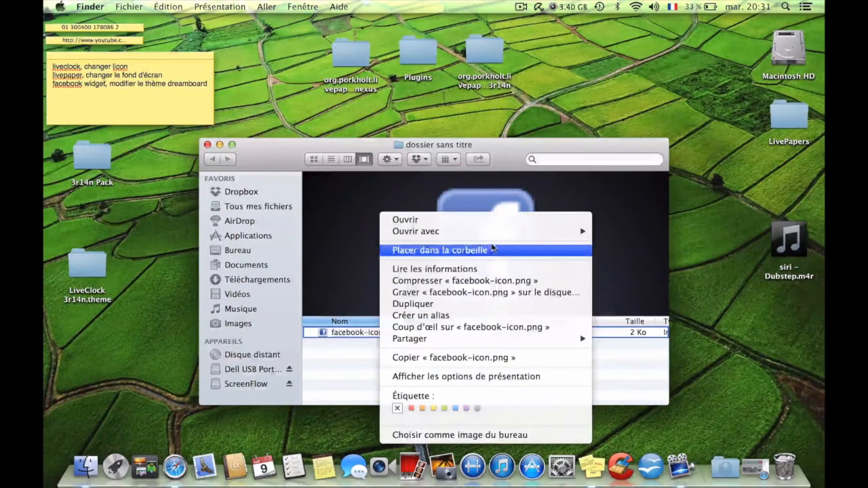
pyautogui.moveTo(503, 237)
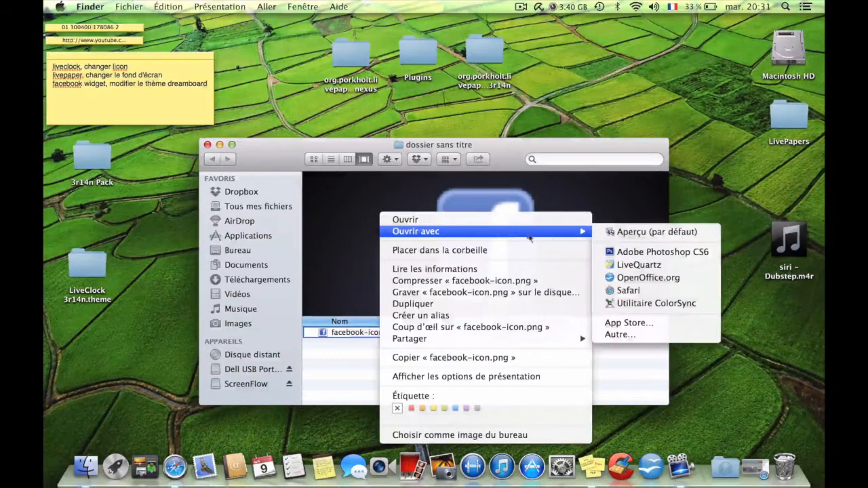
pyautogui.moveTo(573, 231)
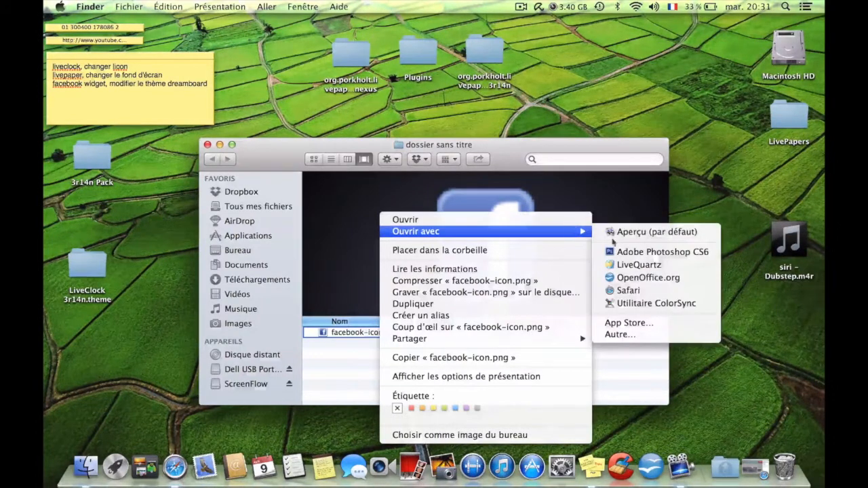
pyautogui.click(643, 304)
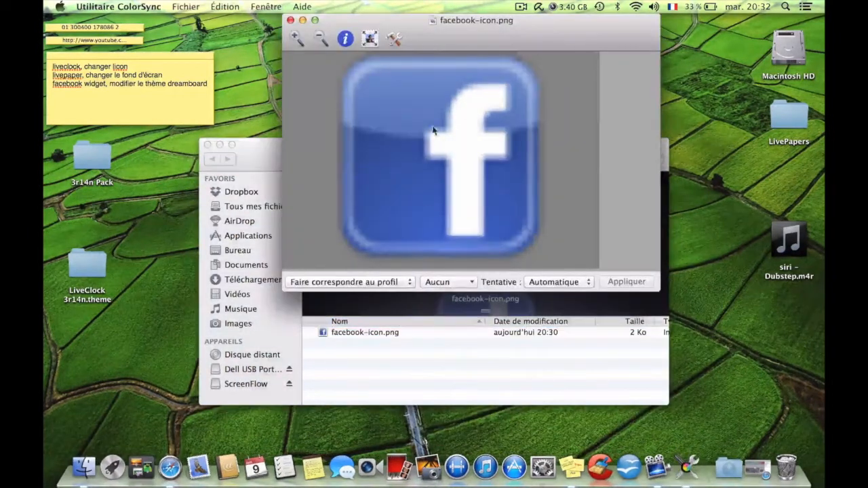
# Resize the facebook-icon.png image by scale to 50 %.
pyautogui.click(371, 41)
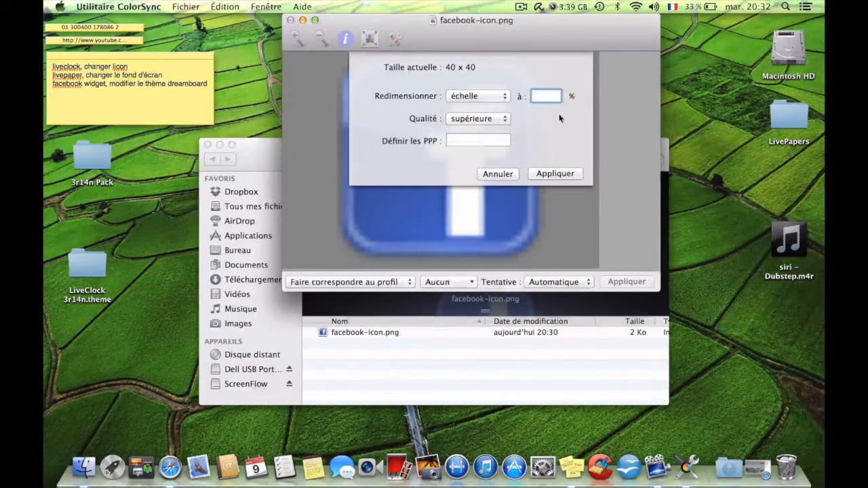
pyautogui.write('50')
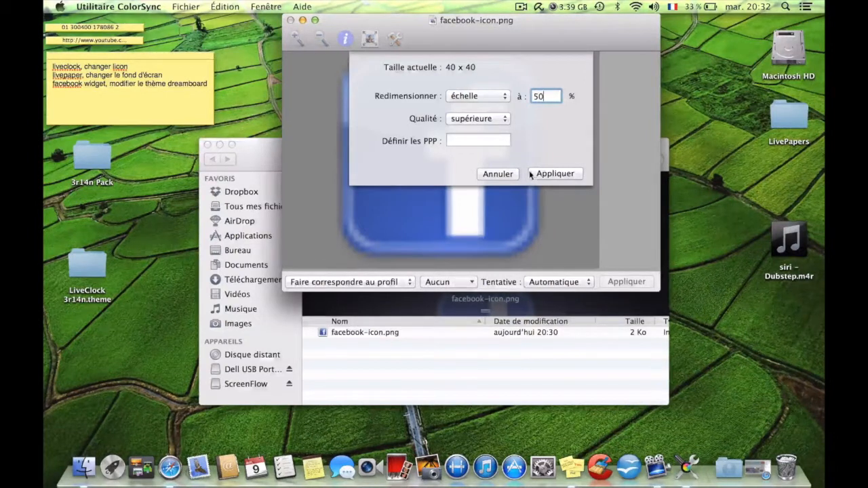
pyautogui.click(558, 174)
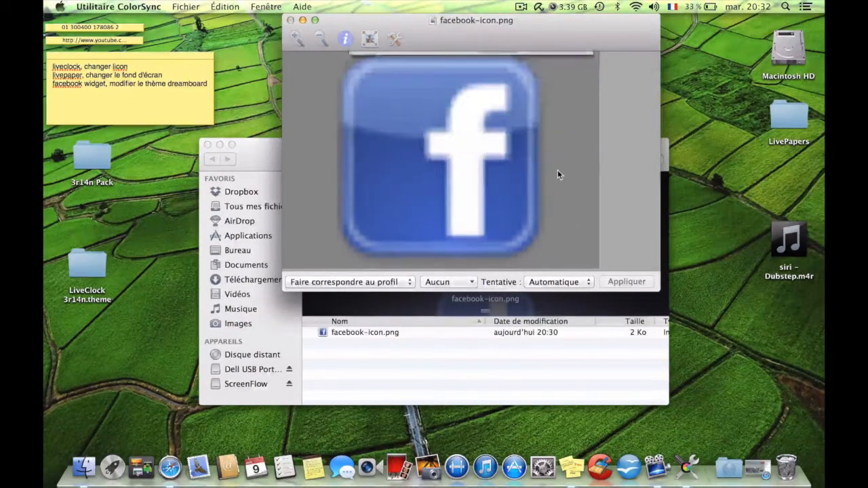
# Save the resized facebook-icon.png while closing it, and check the half-size image in Aperçu.
pyautogui.click(290, 21)
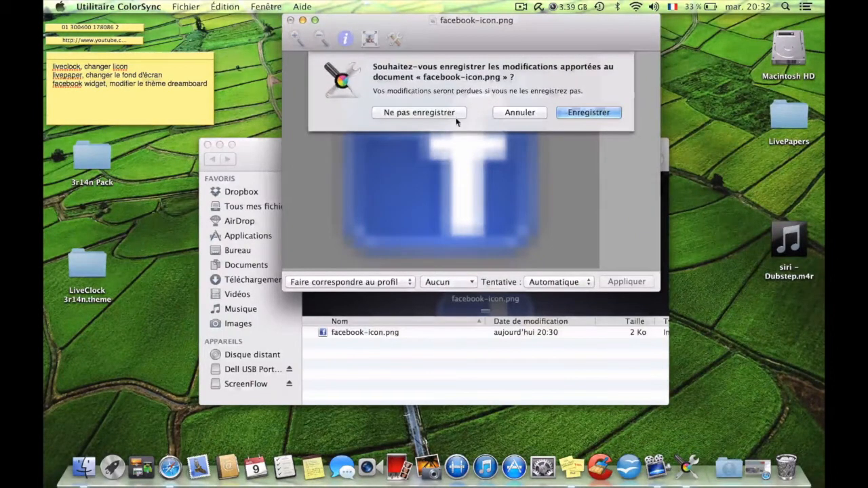
pyautogui.click(594, 110)
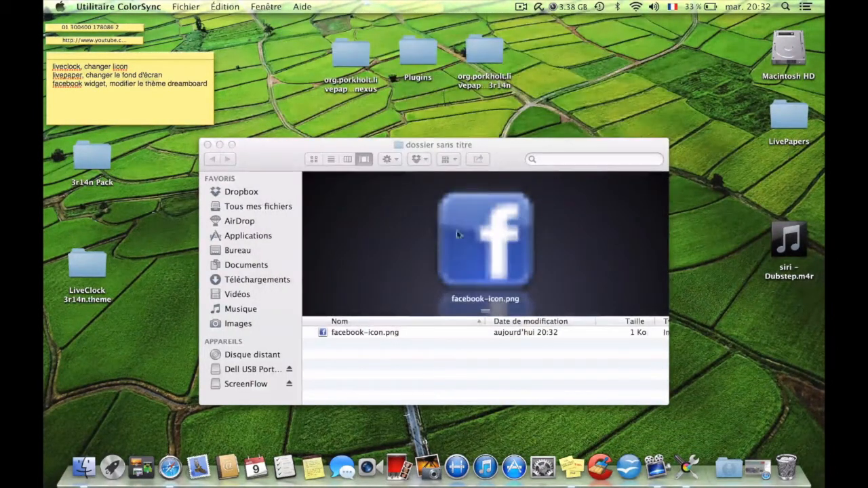
pyautogui.doubleClick(368, 332)
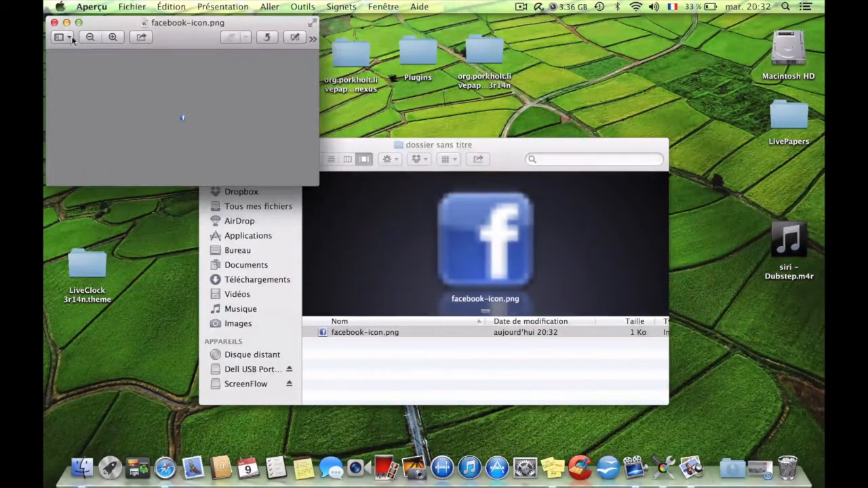
pyautogui.click(54, 23)
# View the original facebook-icon.png from the desktop in Aperçu for a size comparison, and close the "dossier sans titre" window.
pyautogui.moveTo(275, 160); pyautogui.dragTo(491, 136)
pyautogui.moveTo(410, 242); pyautogui.dragTo(353, 216)
pyautogui.doubleClick(363, 212)
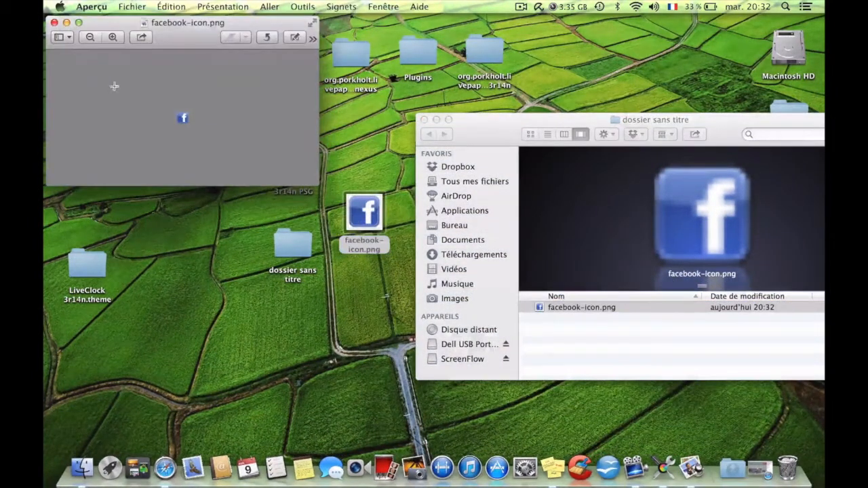
pyautogui.click(54, 22)
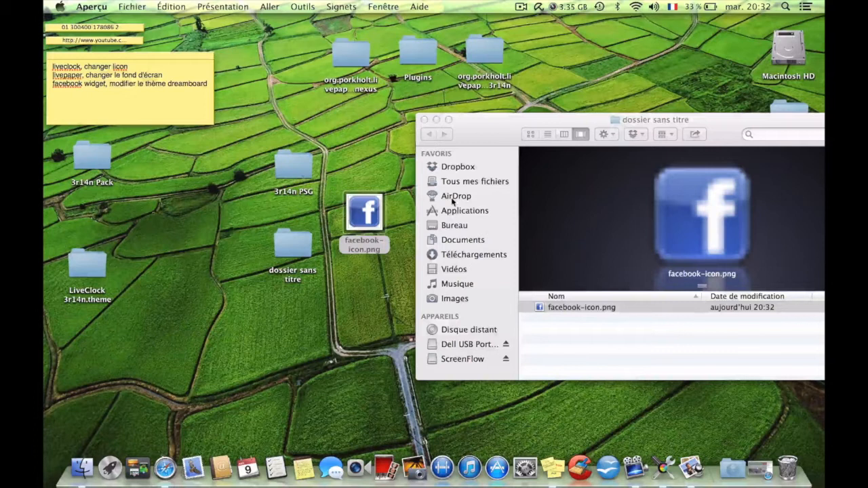
pyautogui.moveTo(562, 119); pyautogui.dragTo(549, 105)
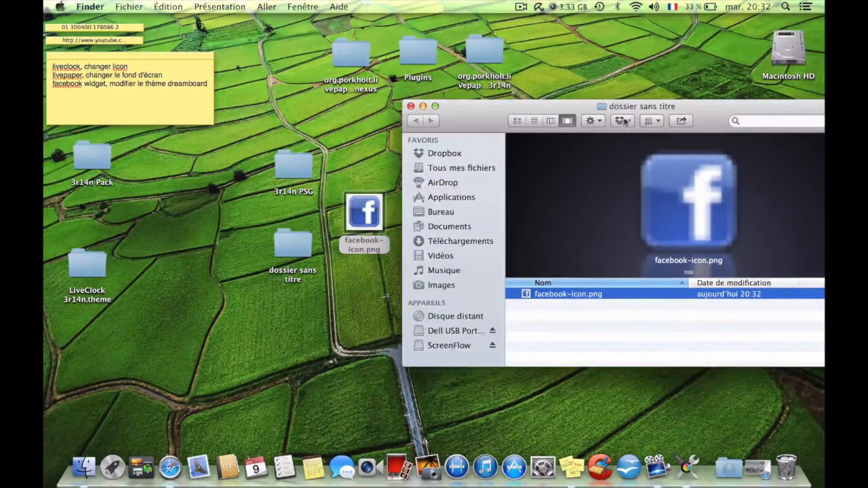
pyautogui.moveTo(640, 108); pyautogui.dragTo(632, 83)
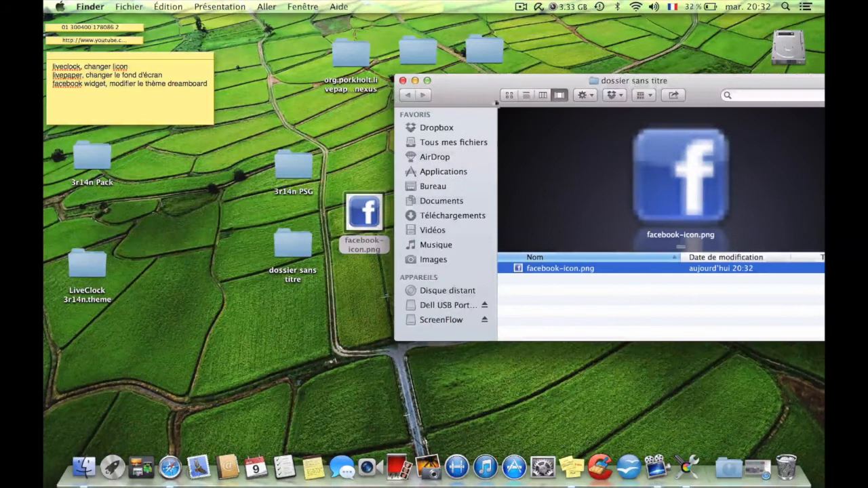
pyautogui.click(402, 80)
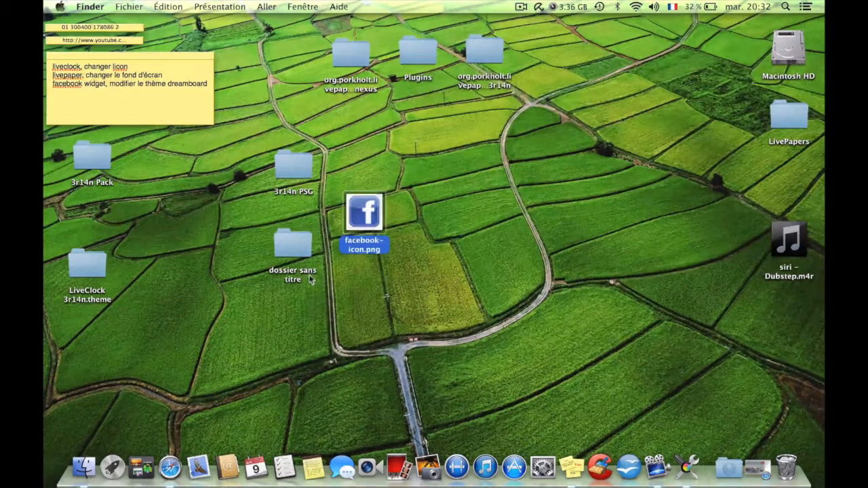
# Rename the desktop folder "dossier sans titre" as "3r14n Facebook".
pyautogui.click(309, 278)
pyautogui.press('Return')
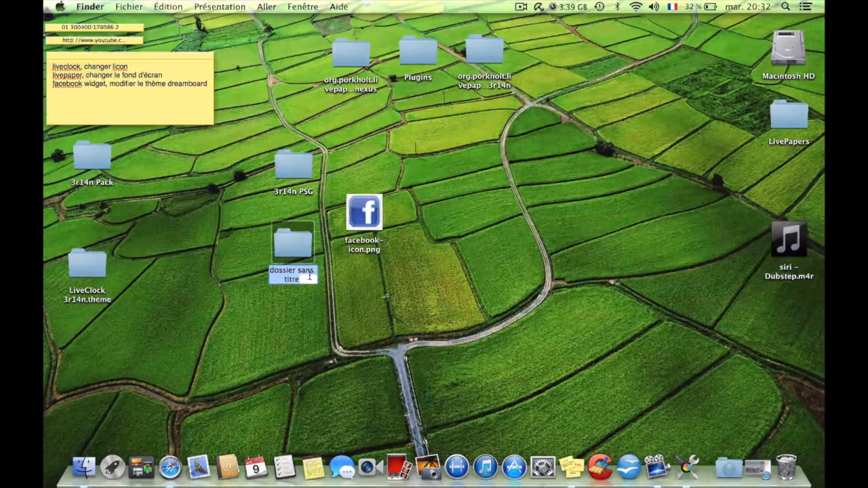
pyautogui.write('3')
pyautogui.write('r1')
pyautogui.write('4b')
pyautogui.write('n')
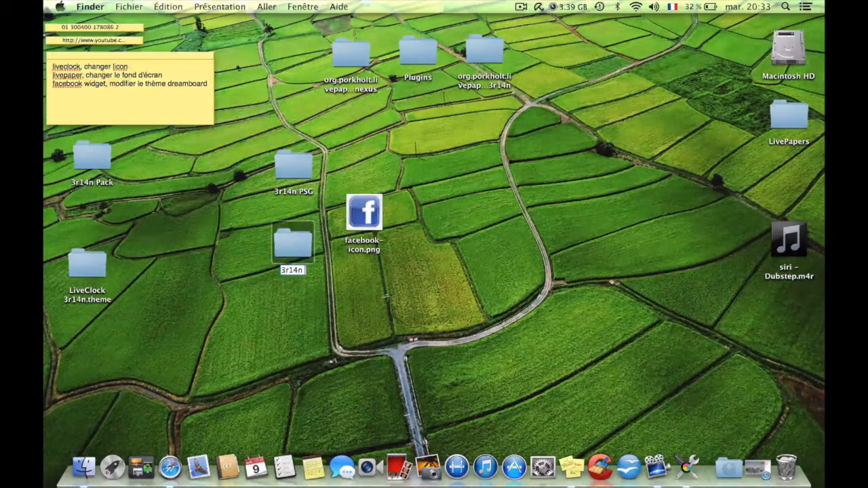
pyautogui.write(' Facebook')
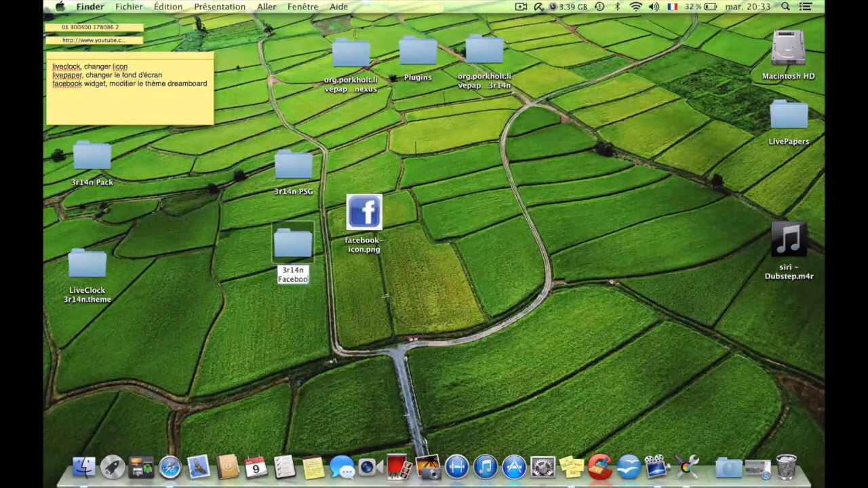
pyautogui.click(336, 318)
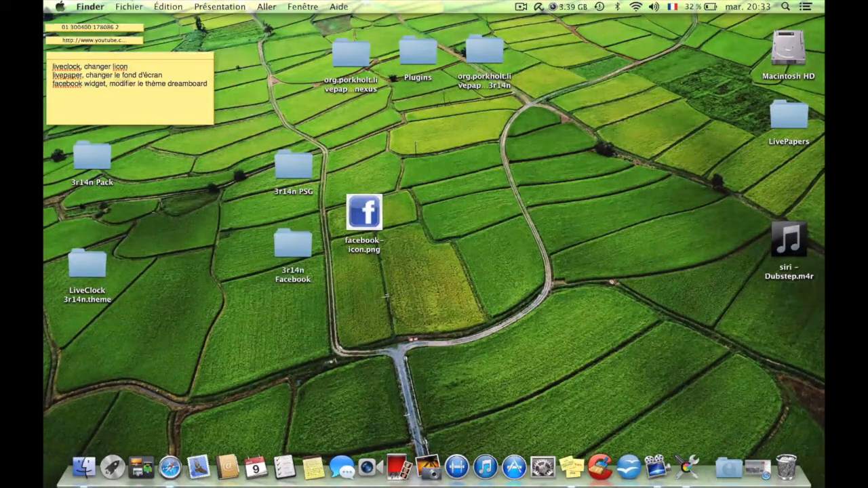
# Move facebook-icon.png from the desktop into the 3r14n Facebook folder, keeping both files.
pyautogui.click(355, 225)
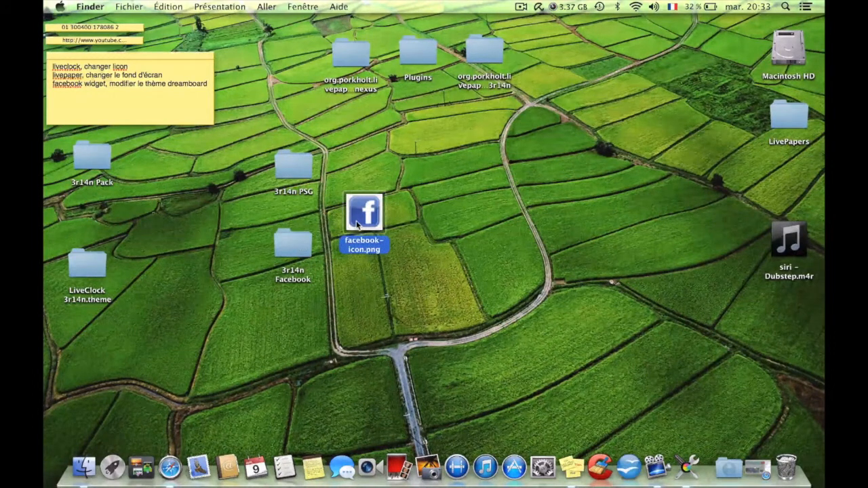
pyautogui.moveTo(357, 226); pyautogui.dragTo(294, 246)
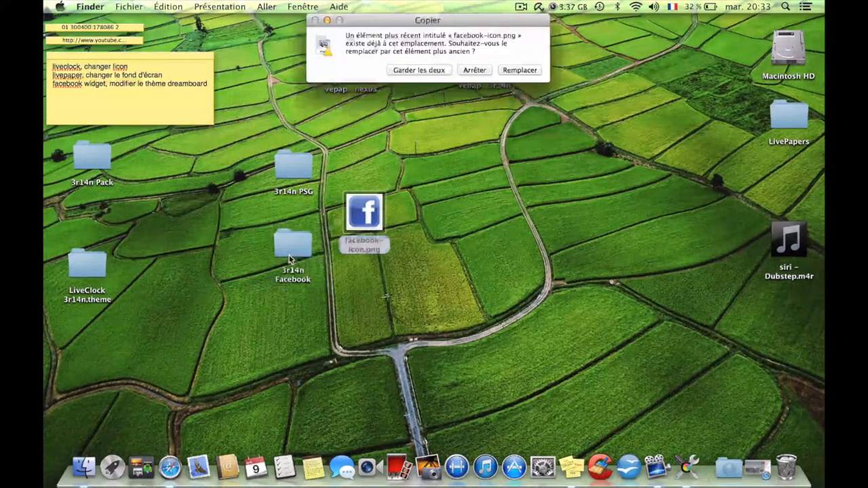
pyautogui.click(438, 71)
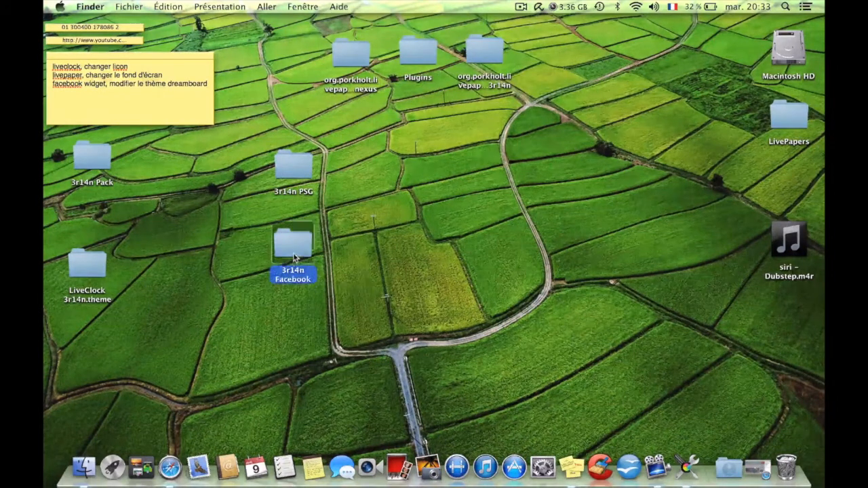
# Open the 3r14n Facebook folder and look over its two icon files.
pyautogui.doubleClick(292, 247)
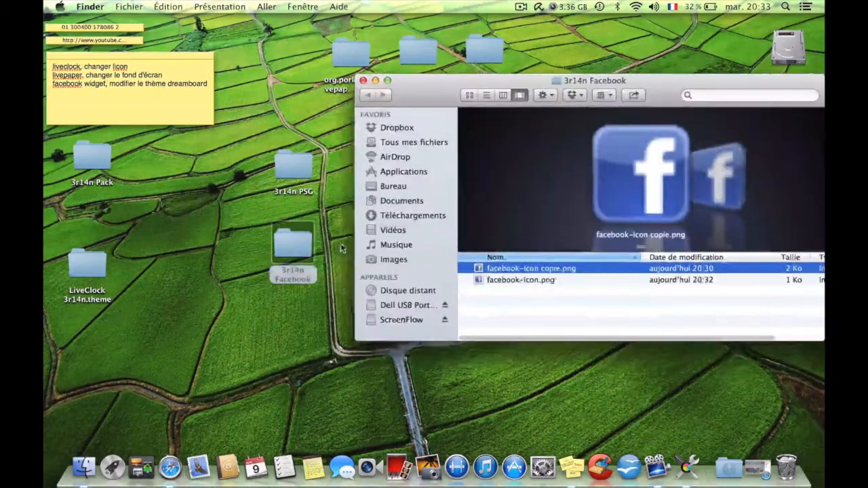
pyautogui.click(516, 280)
pyautogui.press('Up')
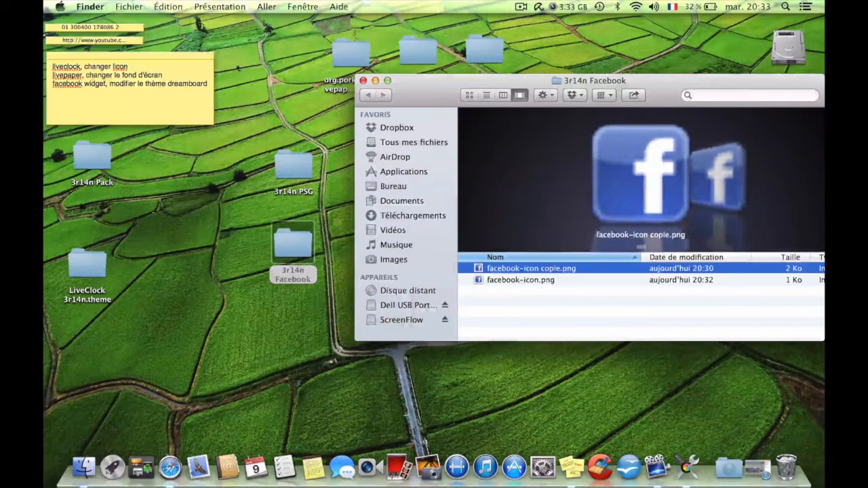
pyautogui.moveTo(648, 79); pyautogui.dragTo(623, 70)
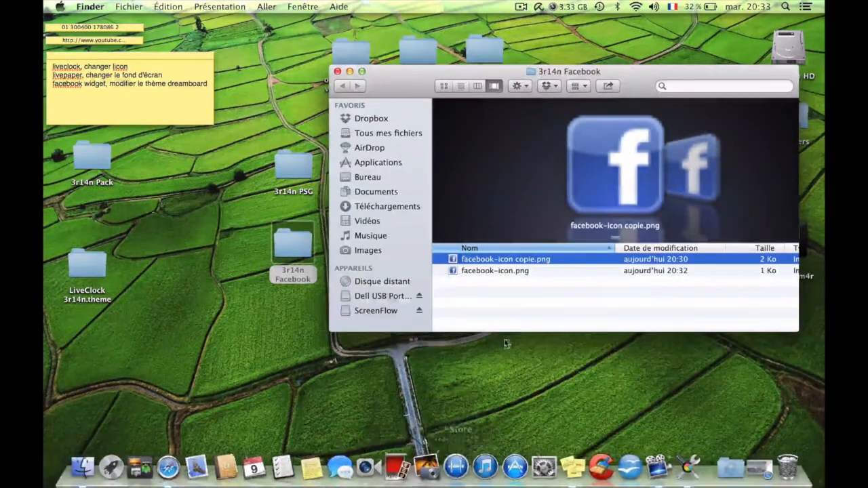
pyautogui.rightClick(519, 263)
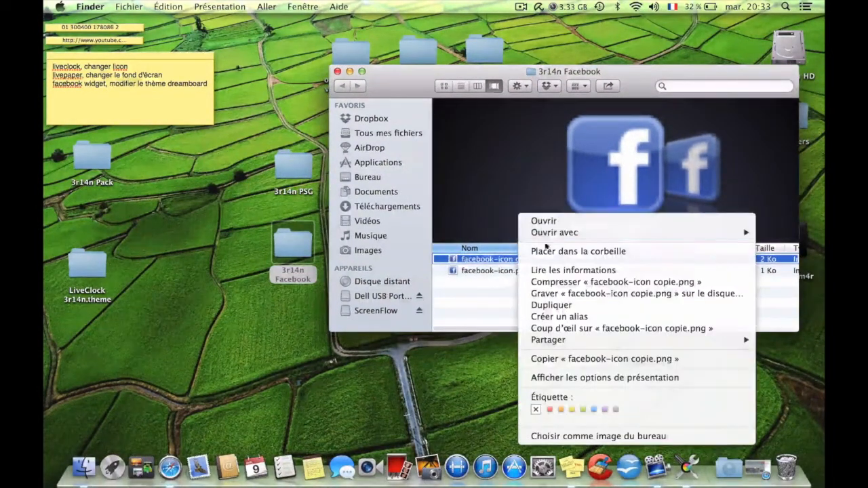
pyautogui.moveTo(553, 233)
pyautogui.click(272, 327)
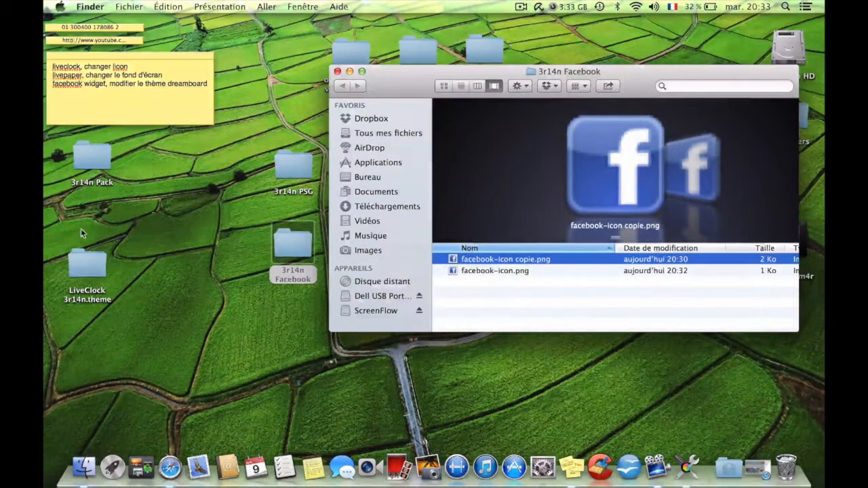
# Open the 3r14n PSG folder as a naming reference and arrange it beside the 3r14n Facebook window.
pyautogui.doubleClick(294, 167)
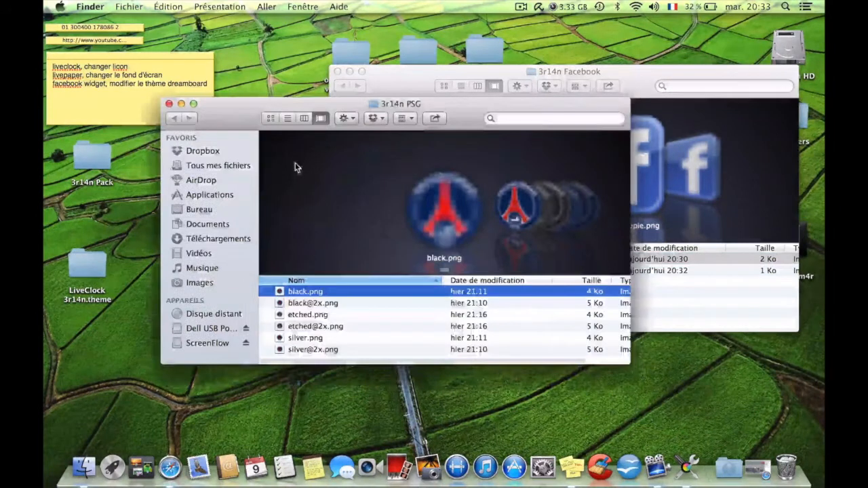
pyautogui.moveTo(457, 104); pyautogui.dragTo(271, 80)
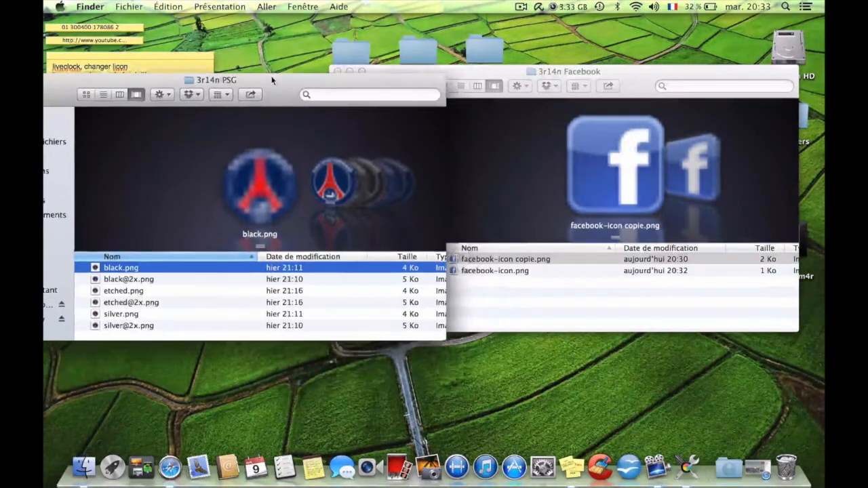
pyautogui.moveTo(497, 74); pyautogui.dragTo(612, 84)
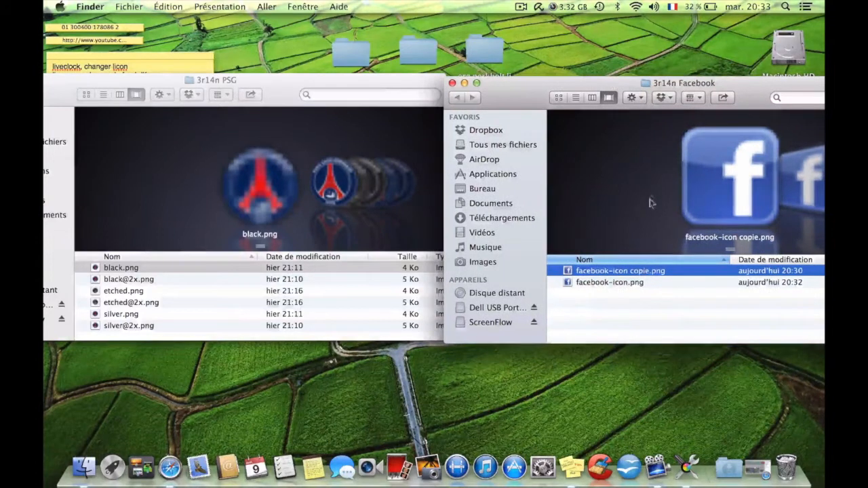
pyautogui.click(609, 274)
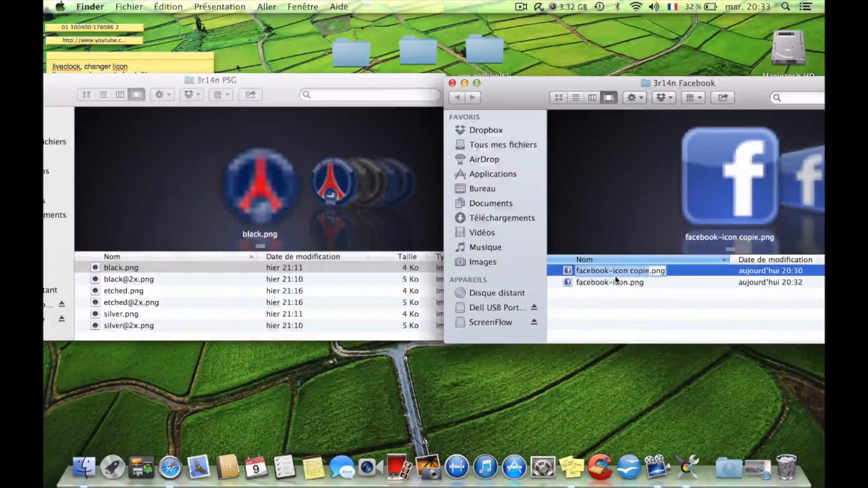
pyautogui.write('black')
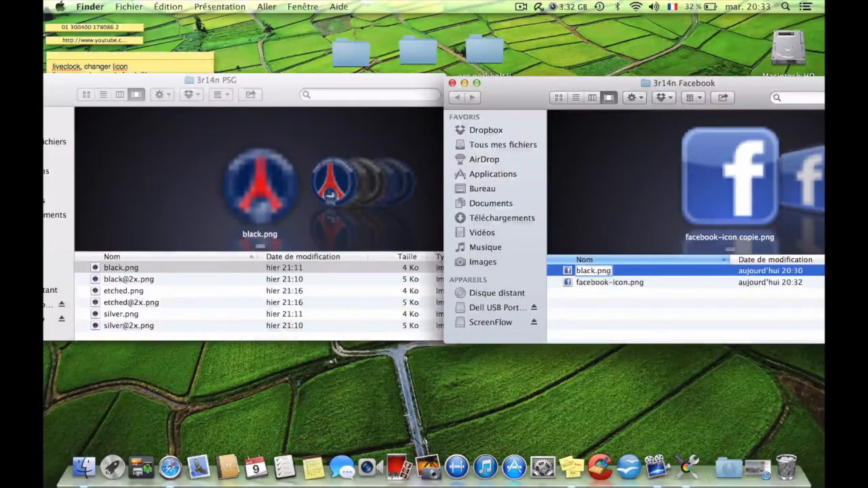
pyautogui.write('@')
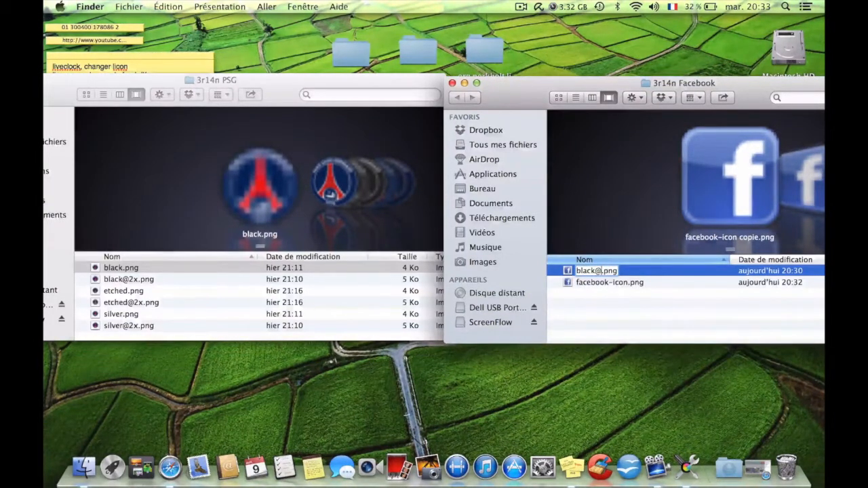
pyautogui.write('2')
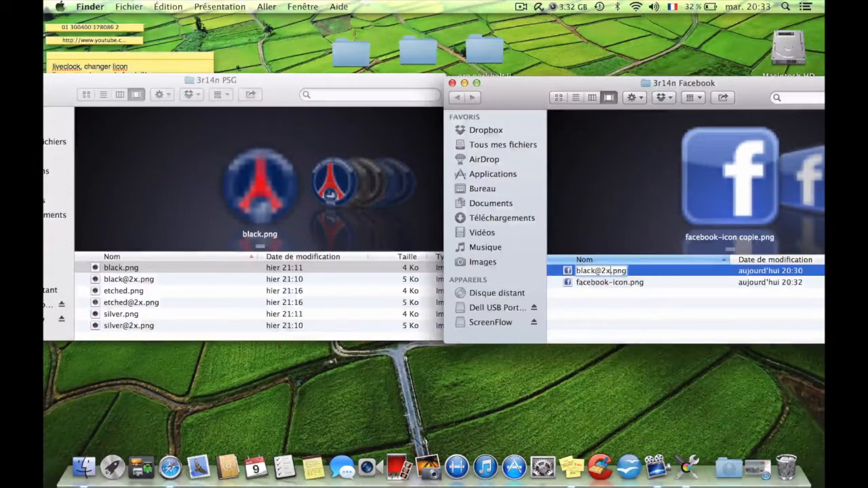
pyautogui.write('x')
pyautogui.press('Return')
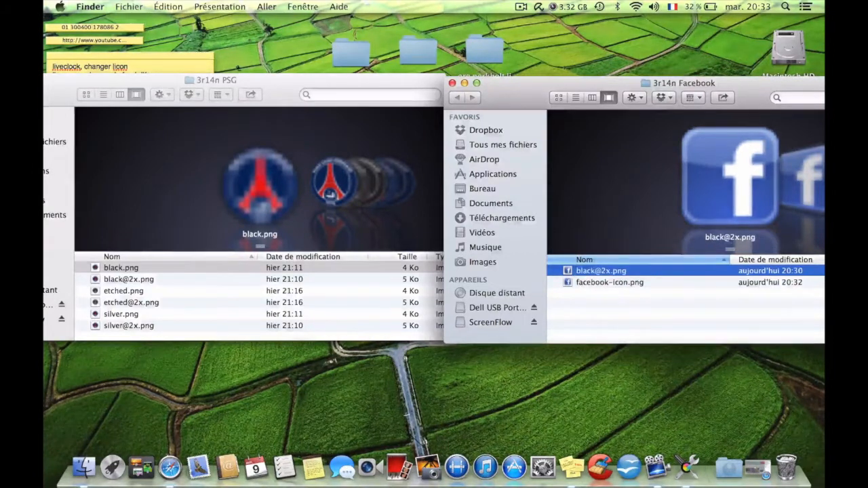
# Rename the half-size facebook-icon.png in 3r14n Facebook as black.png.
pyautogui.click(606, 283)
pyautogui.click(607, 282)
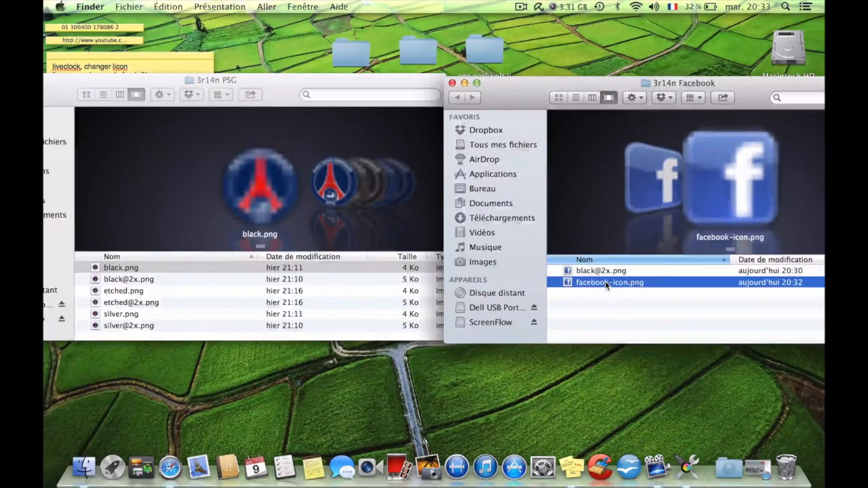
pyautogui.write('black')
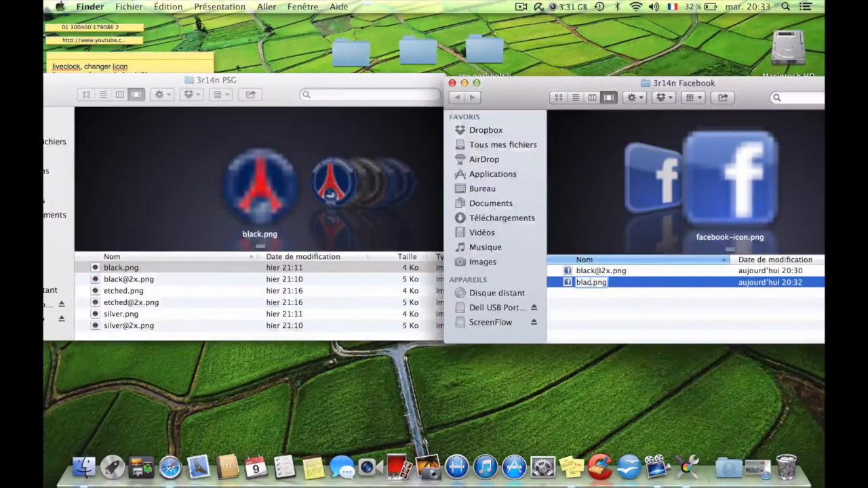
pyautogui.press('Return')
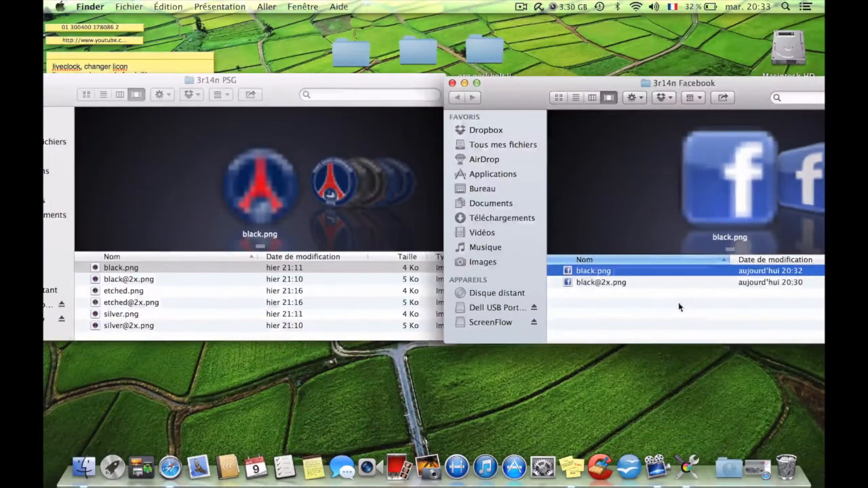
pyautogui.click(678, 305)
pyautogui.click(611, 283)
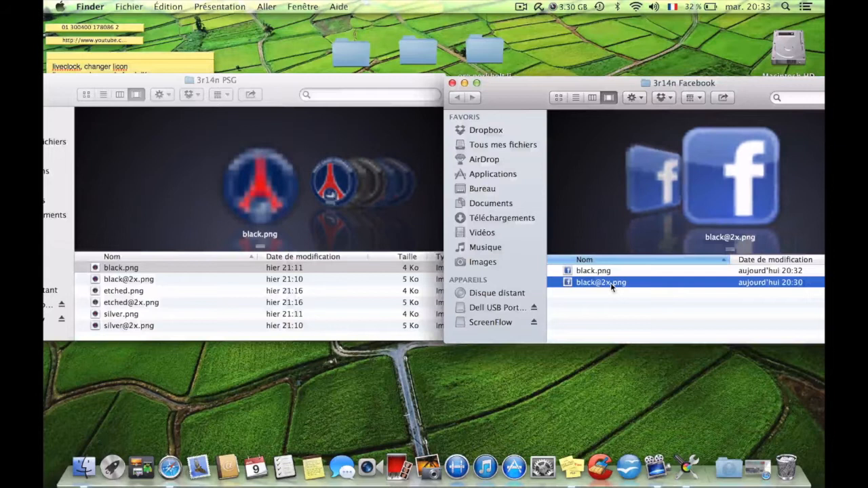
pyautogui.rightClick(610, 283)
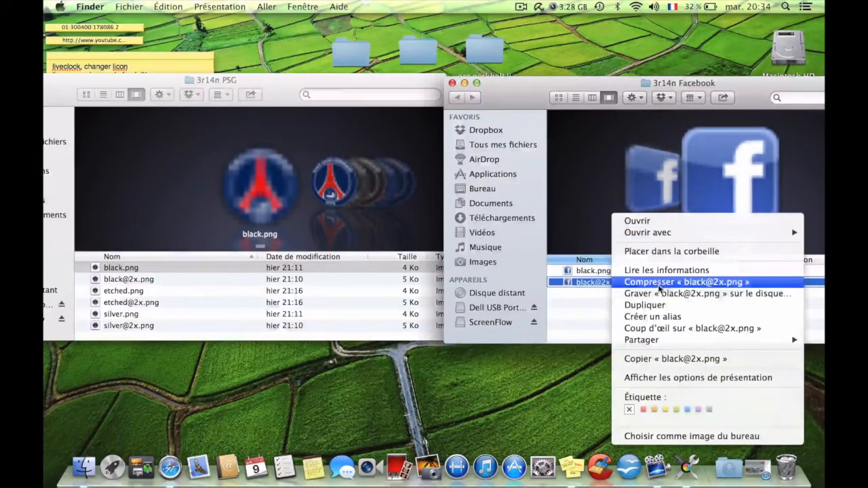
pyautogui.click(654, 359)
pyautogui.click(607, 307)
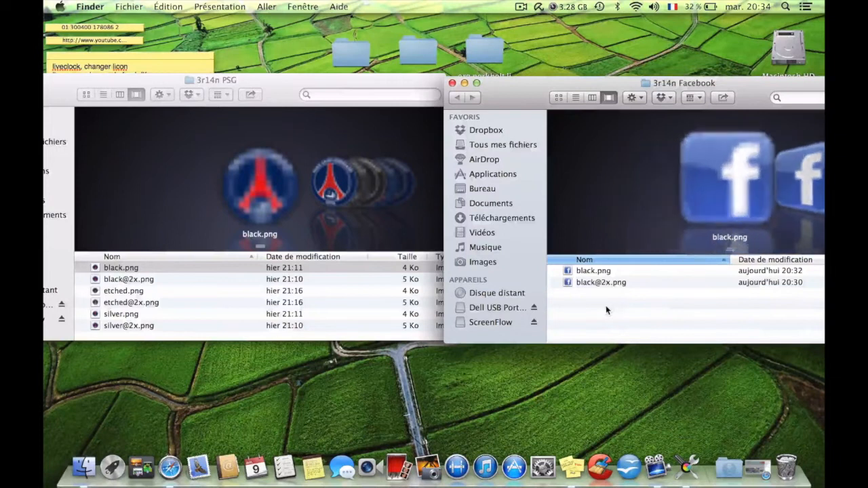
pyautogui.rightClick(606, 306)
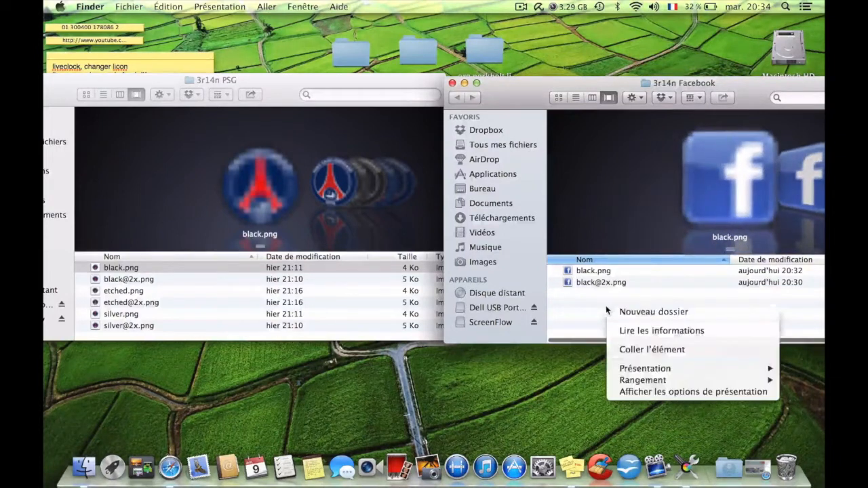
pyautogui.click(635, 349)
# Copy black.png and paste the duplicate into the same 3r14n Facebook folder.
pyautogui.click(603, 271)
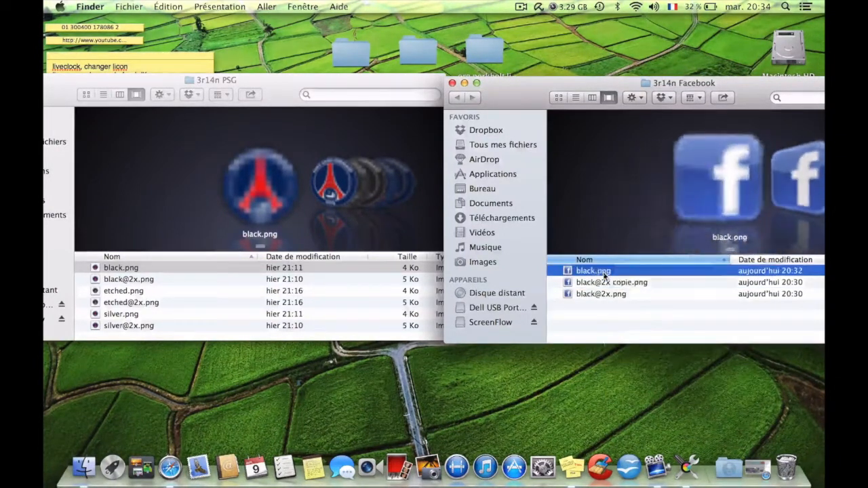
pyautogui.rightClick(603, 271)
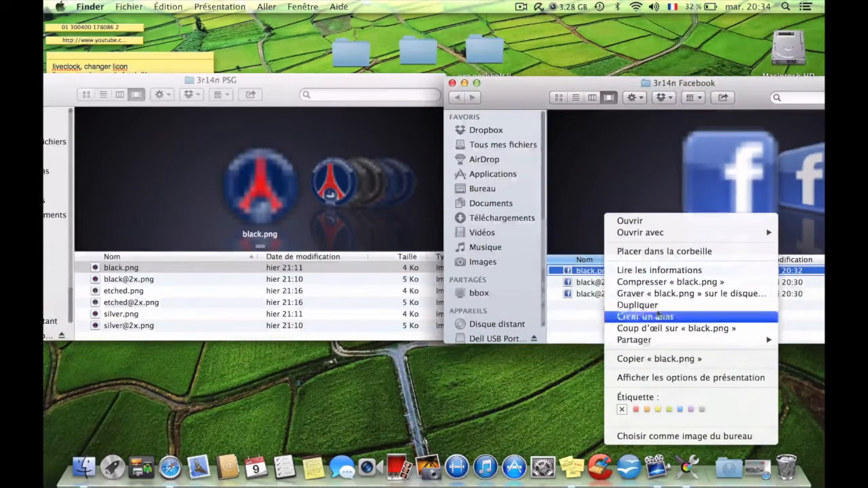
pyautogui.click(663, 362)
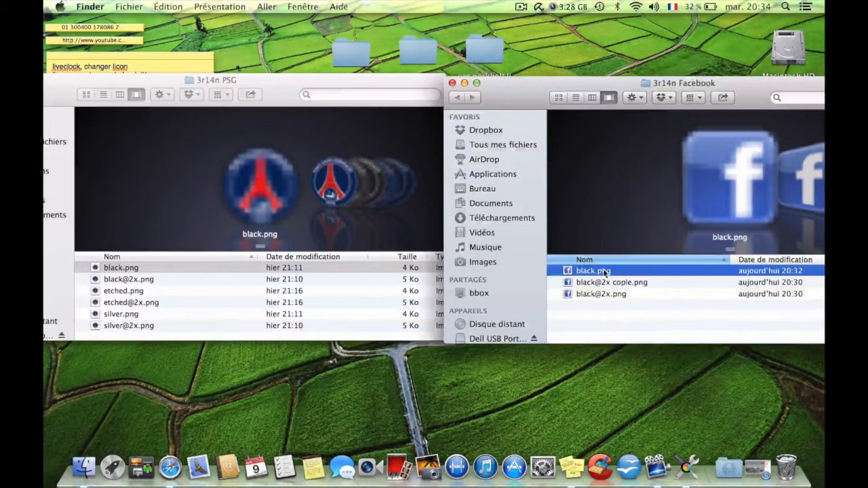
pyautogui.rightClick(600, 315)
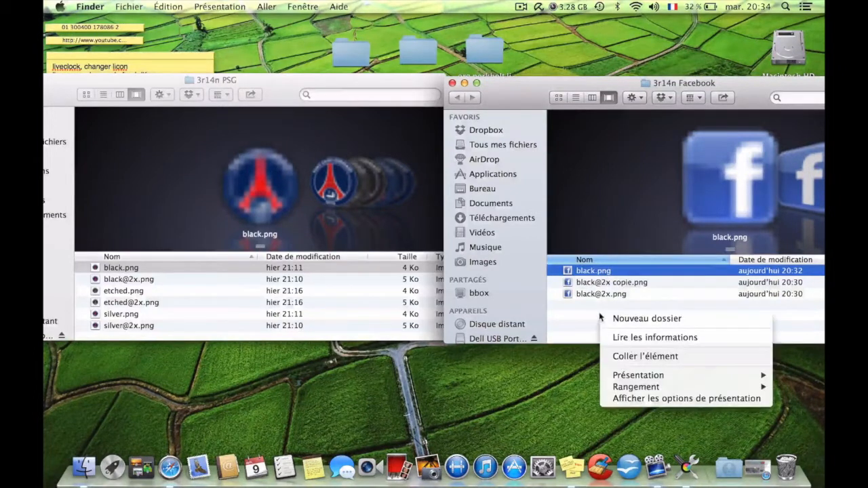
pyautogui.click(631, 355)
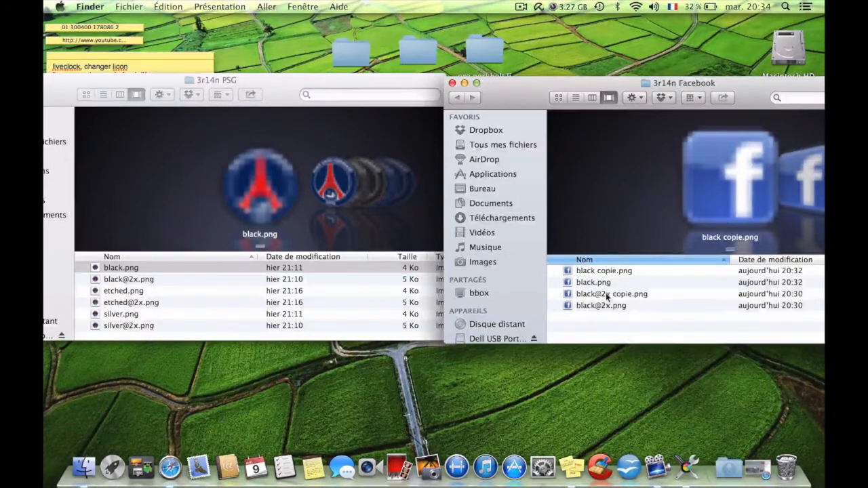
pyautogui.click(606, 295)
pyautogui.click(606, 295)
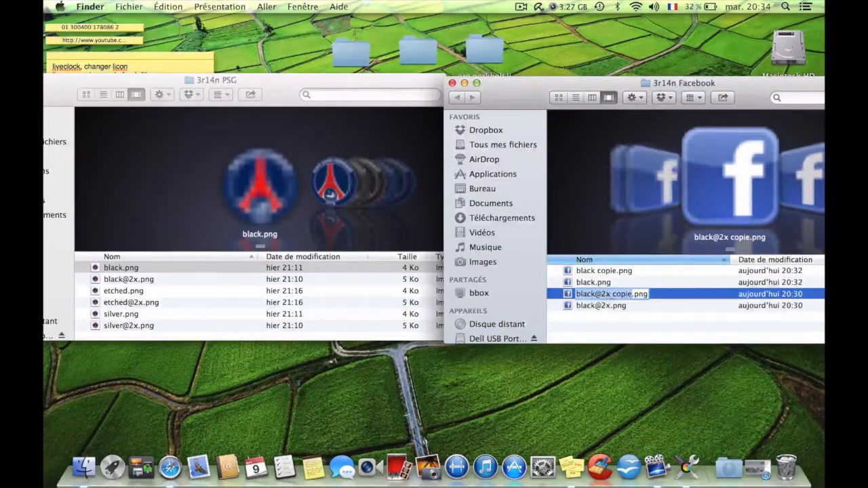
pyautogui.press('BackSpace')
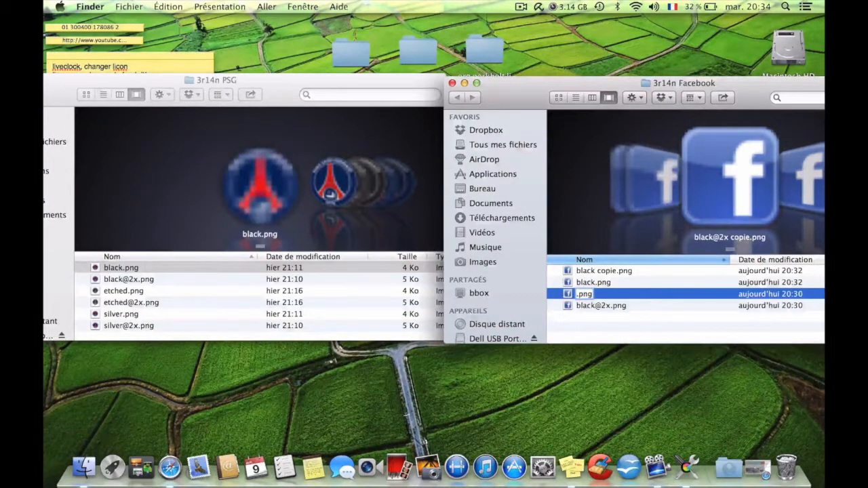
pyautogui.write('silver')
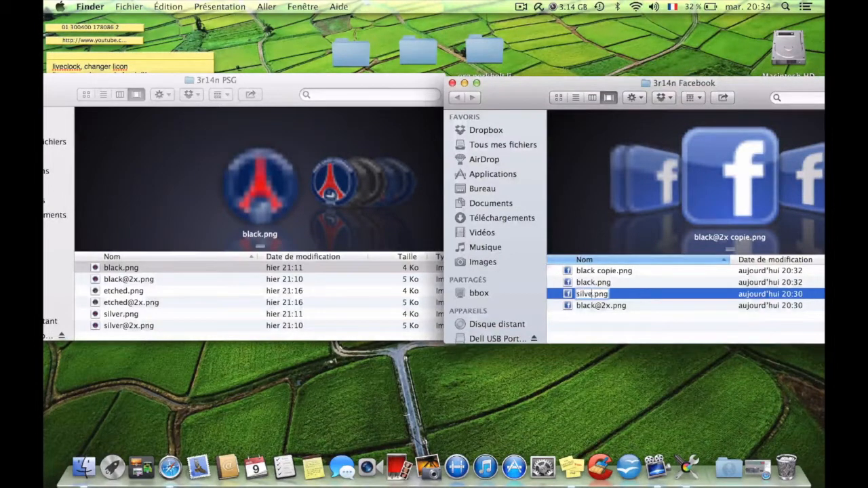
pyautogui.write('@')
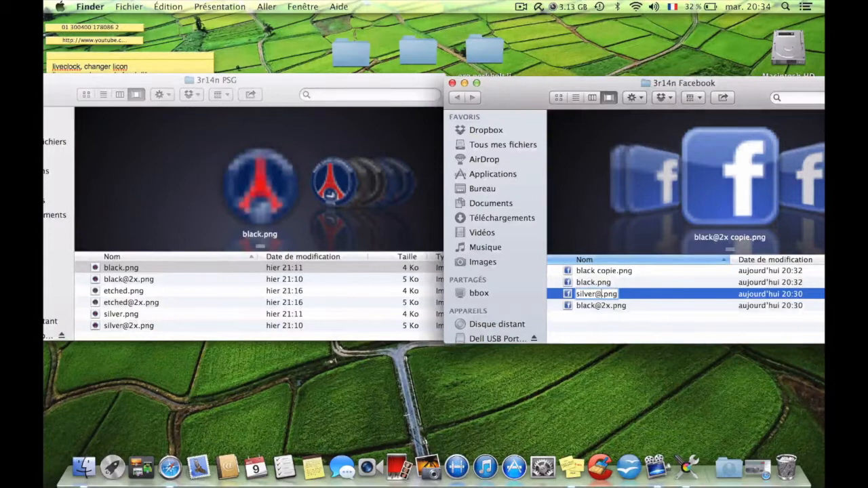
pyautogui.write('2x')
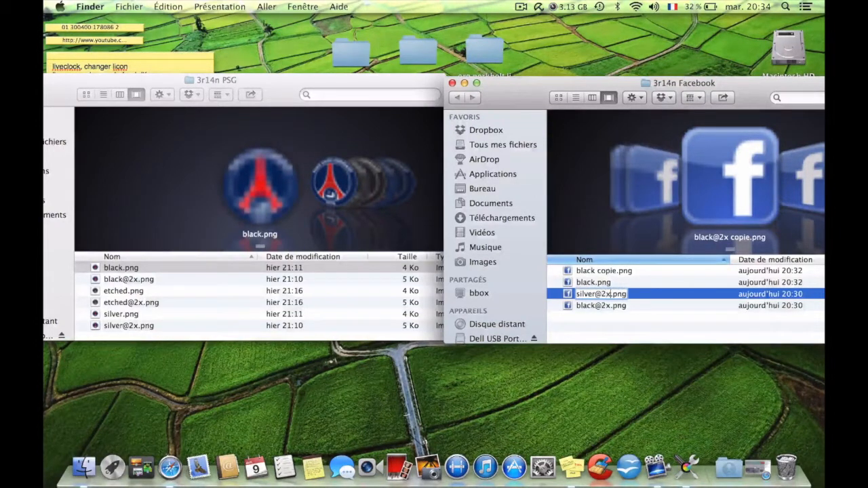
pyautogui.click(614, 324)
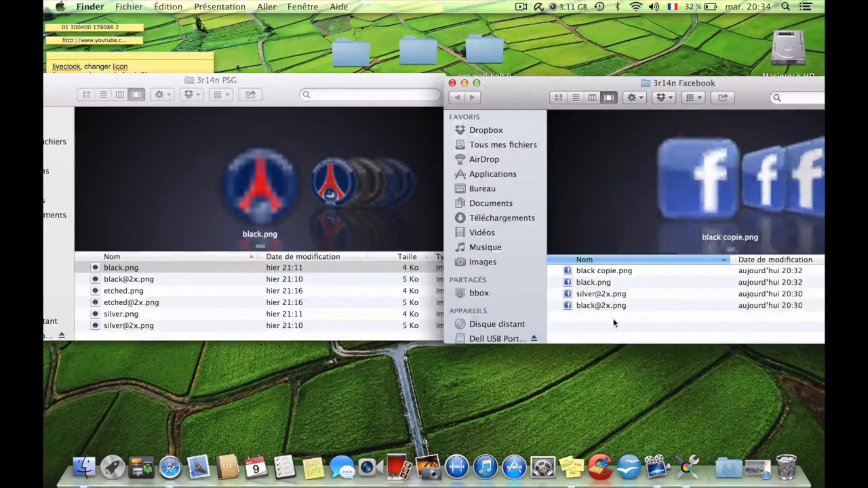
# Rename the half-size duplicate "black copie.png" in 3r14n Facebook as silver.png.
pyautogui.click(610, 273)
pyautogui.click(610, 274)
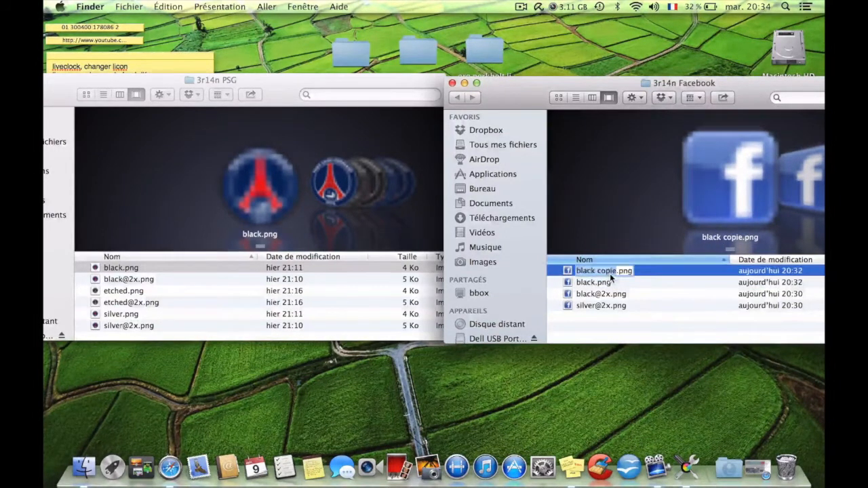
pyautogui.write('silver')
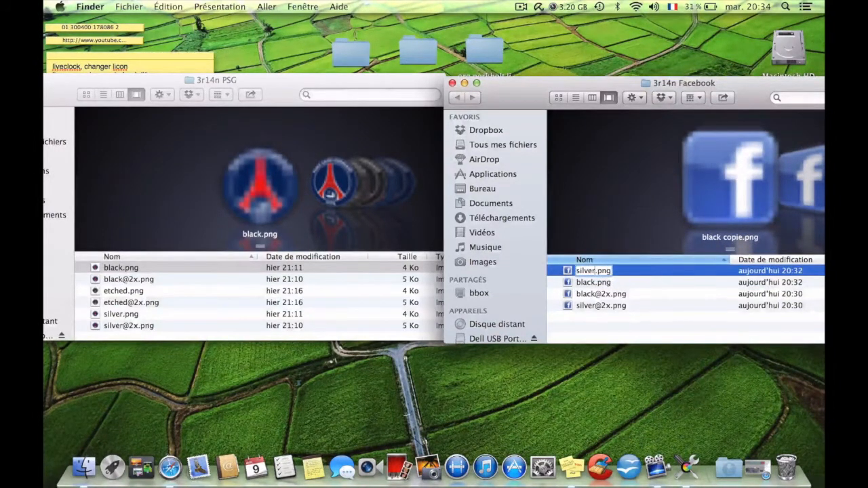
pyautogui.press('Return')
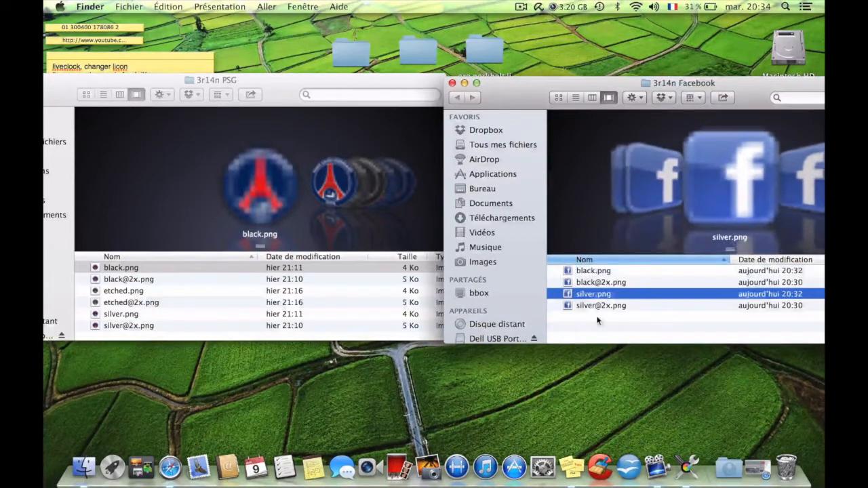
pyautogui.click(597, 320)
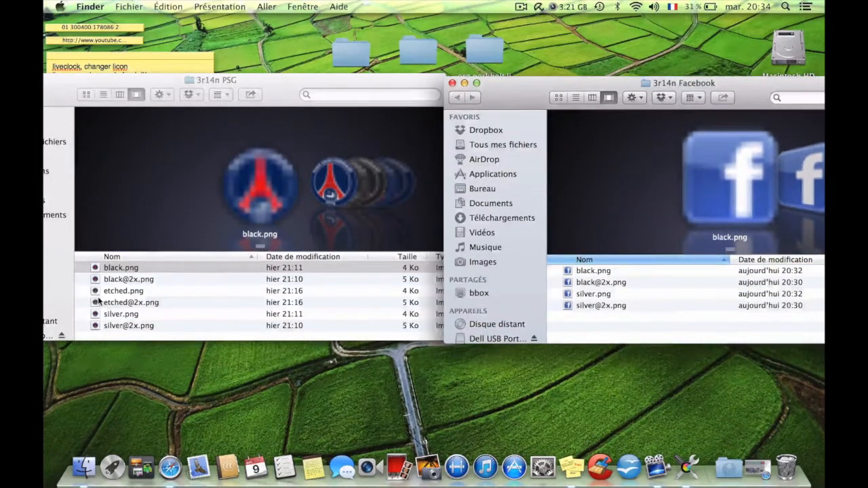
pyautogui.click(98, 300)
pyautogui.click(103, 293)
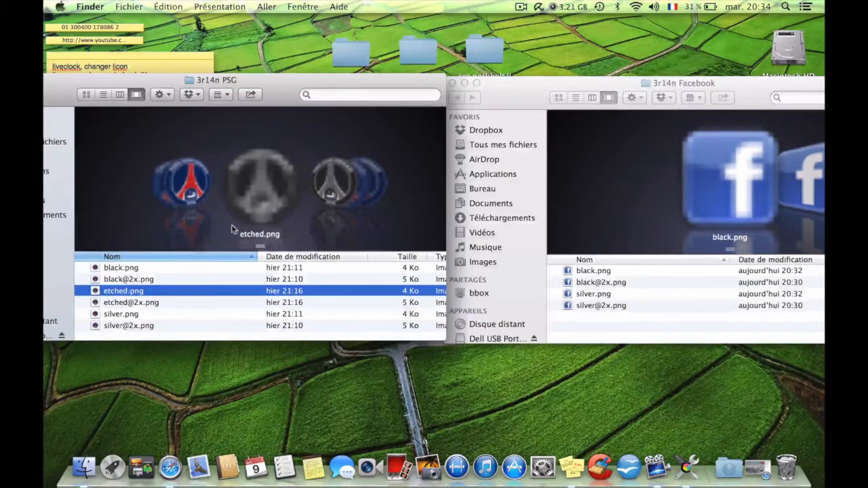
pyautogui.click(147, 303)
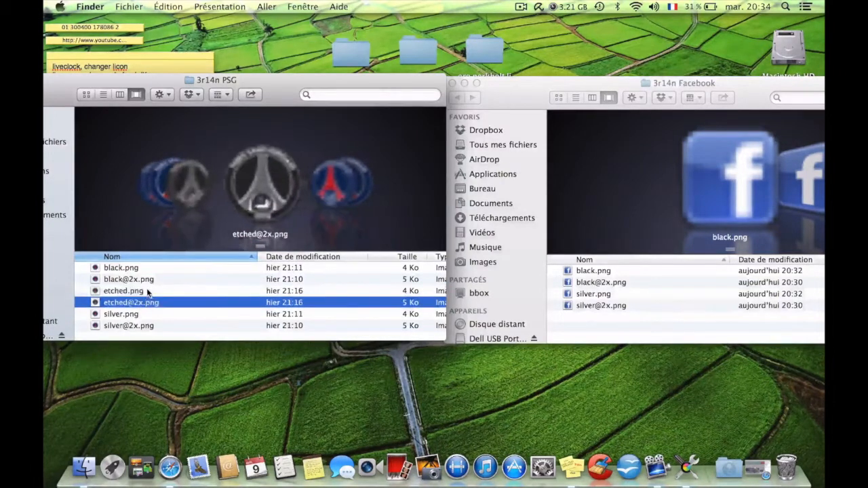
pyautogui.click(145, 291)
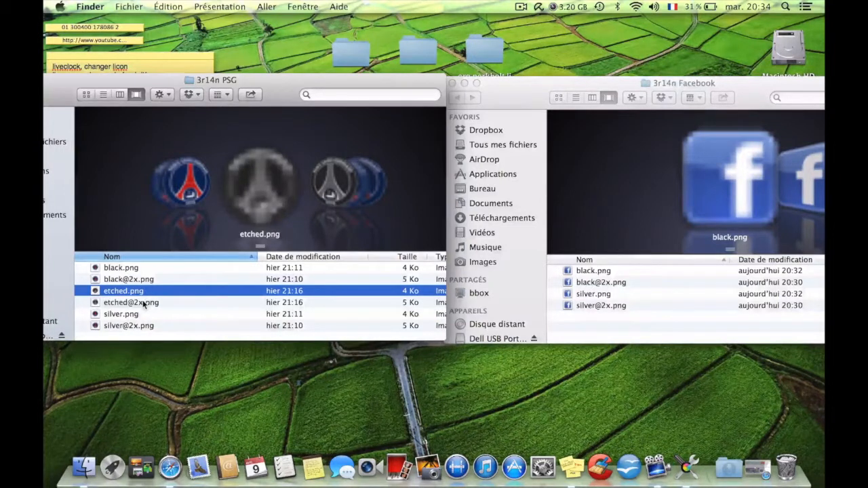
pyautogui.click(144, 303)
pyautogui.click(134, 292)
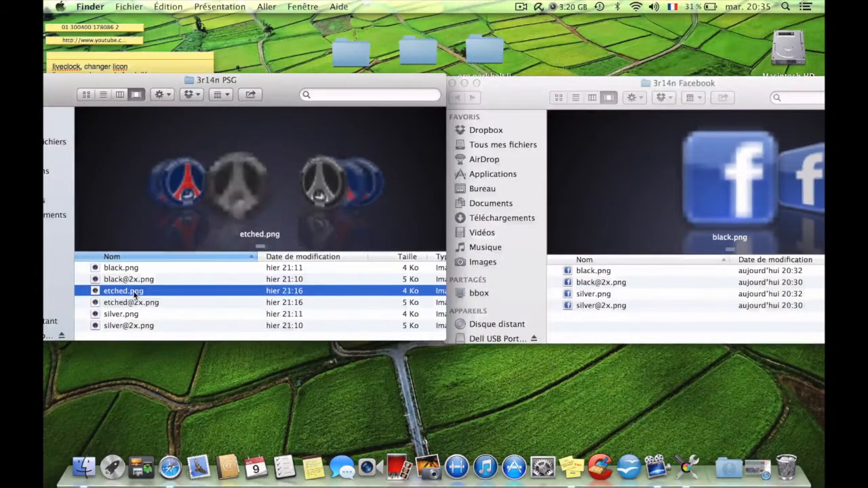
pyautogui.click(136, 303)
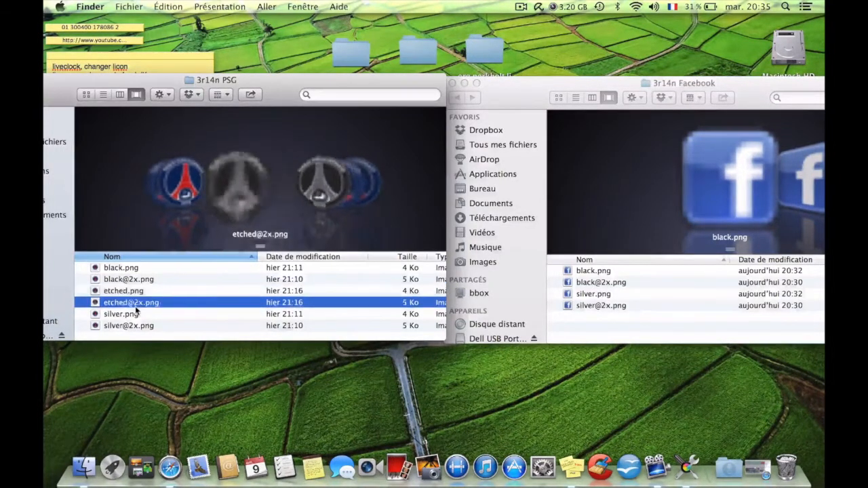
# Copy silver.png in the 3r14n Facebook folder and paste the duplicate beside it.
pyautogui.click(546, 87)
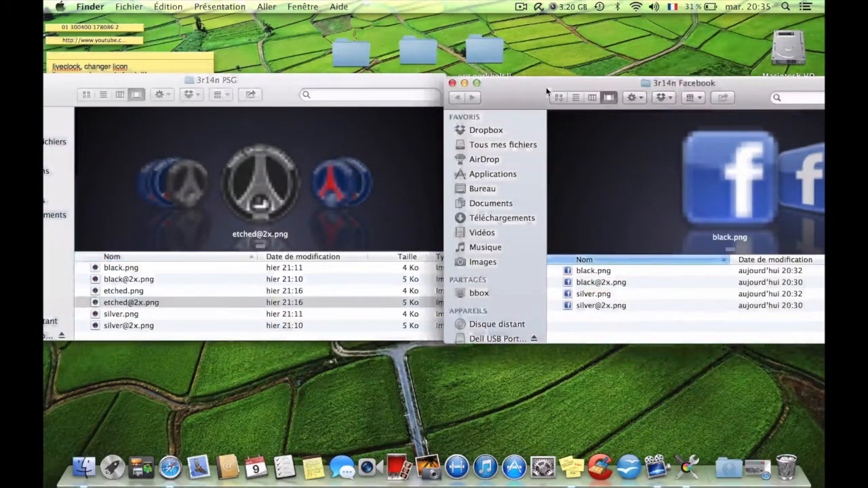
pyautogui.click(597, 294)
pyautogui.rightClick(597, 293)
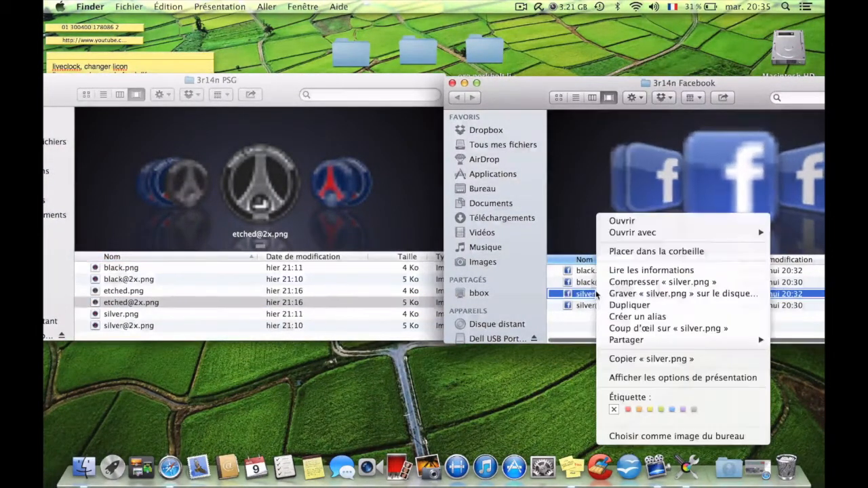
pyautogui.click(613, 359)
pyautogui.click(610, 326)
pyautogui.rightClick(609, 326)
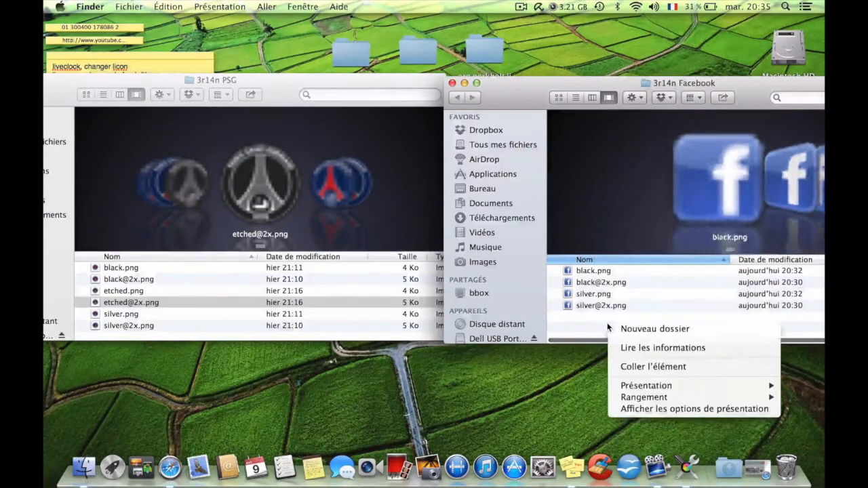
pyautogui.click(647, 367)
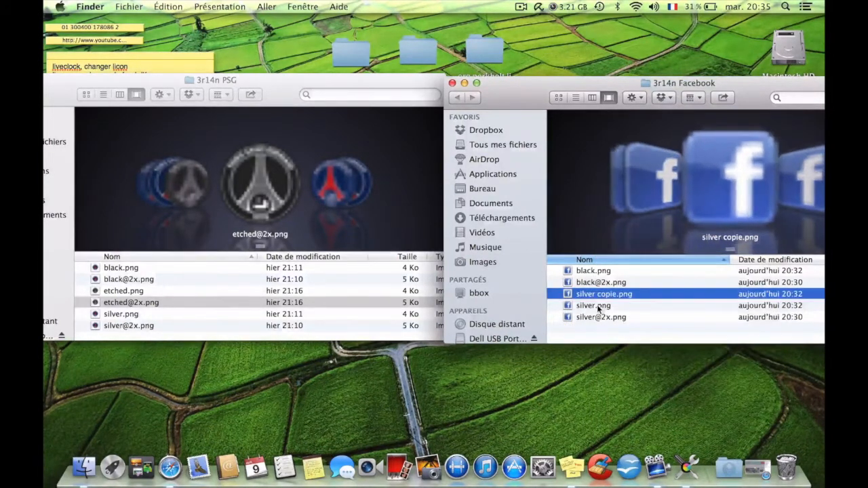
pyautogui.click(597, 318)
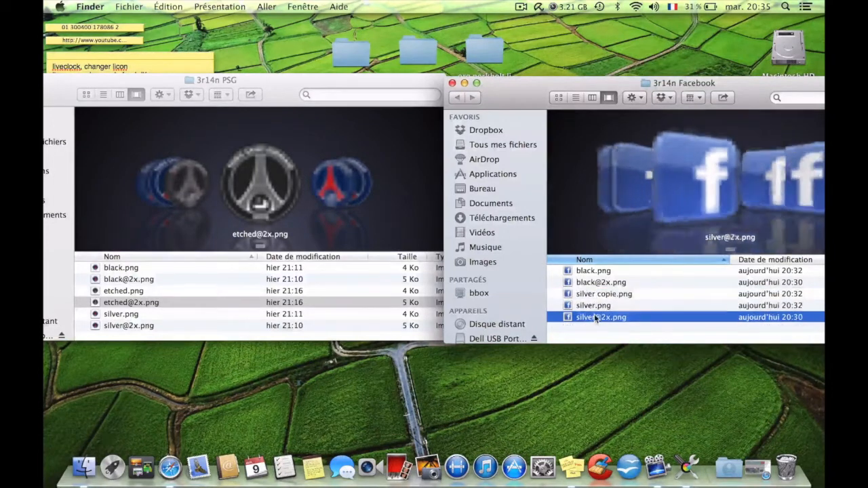
pyautogui.rightClick(597, 317)
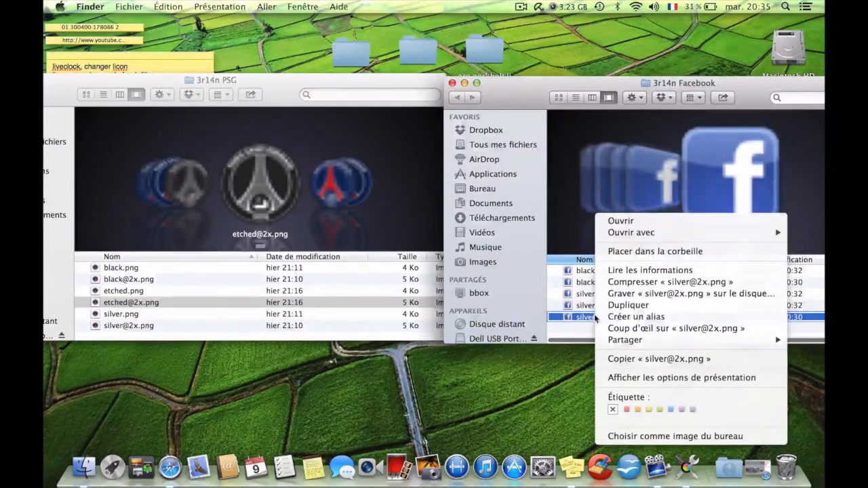
pyautogui.click(631, 359)
pyautogui.click(629, 332)
pyautogui.rightClick(629, 332)
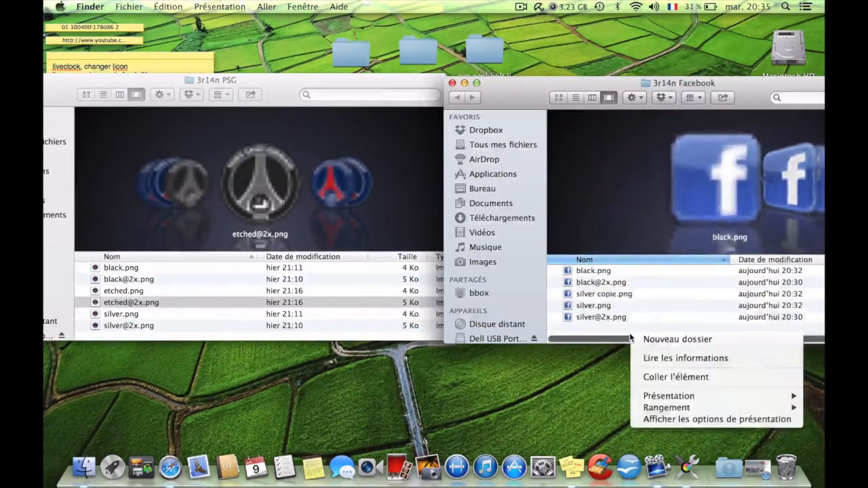
pyautogui.click(660, 378)
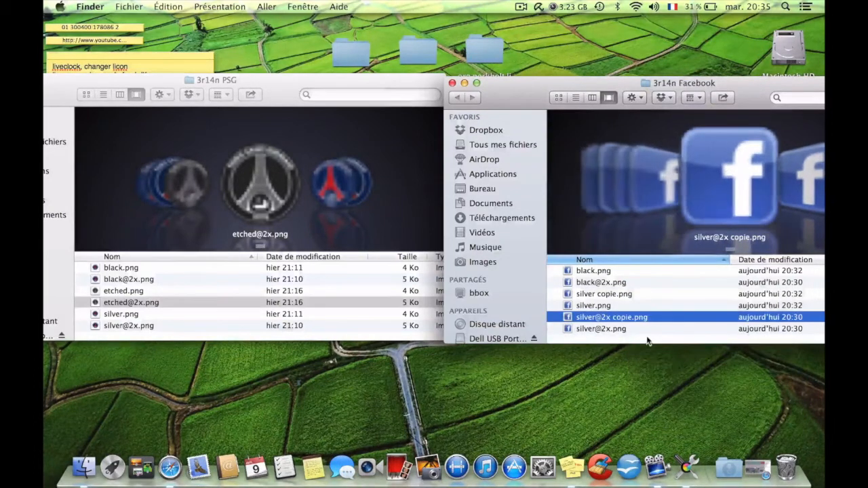
pyautogui.click(643, 338)
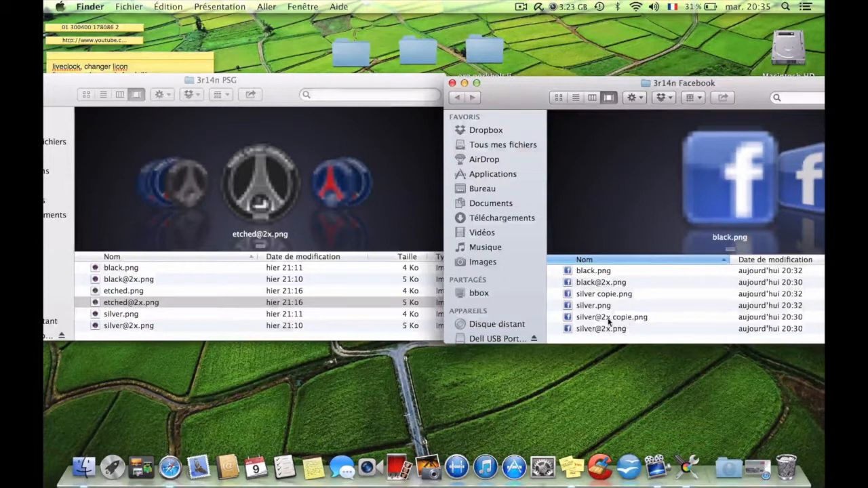
pyautogui.click(609, 322)
pyautogui.click(597, 317)
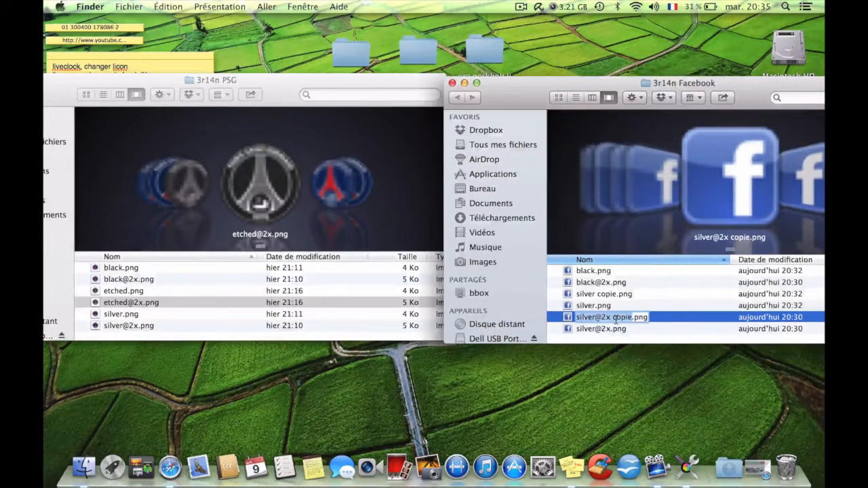
pyautogui.write('etched')
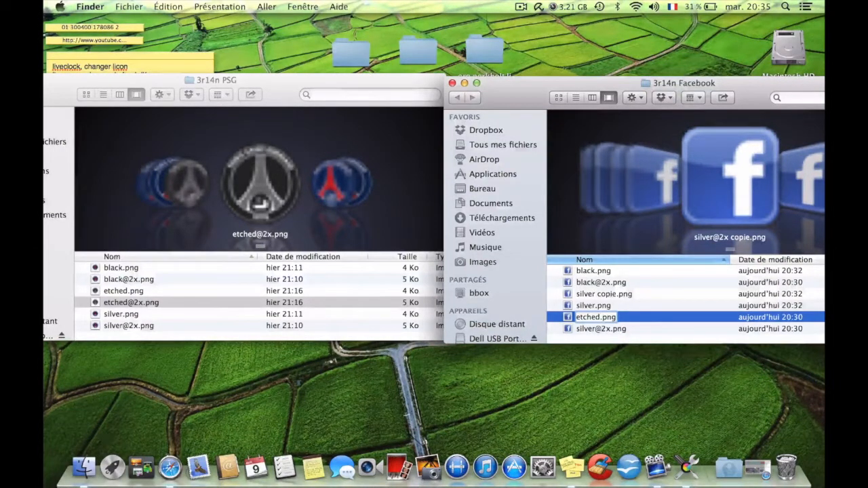
pyautogui.write('@')
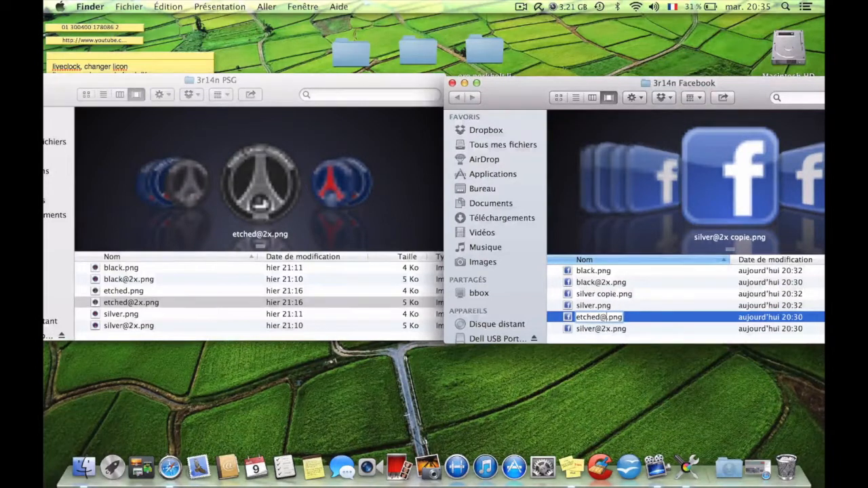
pyautogui.write('2x')
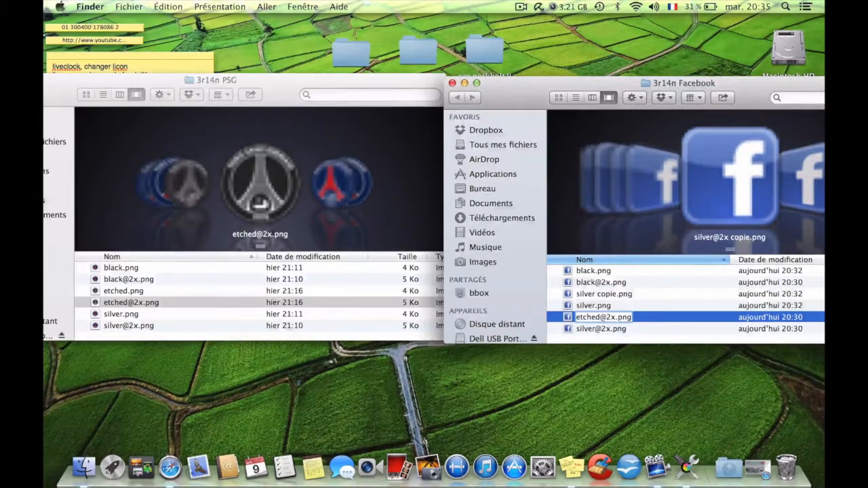
pyautogui.press('Return')
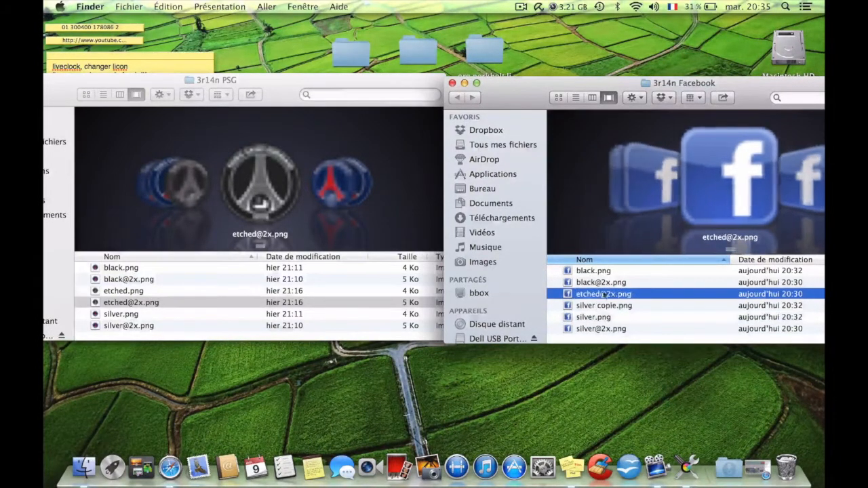
# Rename silver copie.png in the 3r14n Facebook folder as etched.png.
pyautogui.click(620, 307)
pyautogui.click(613, 307)
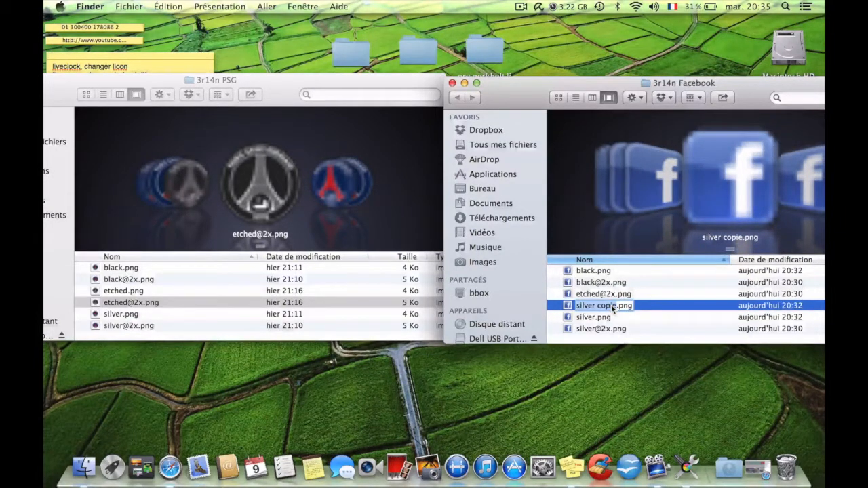
pyautogui.write('etched')
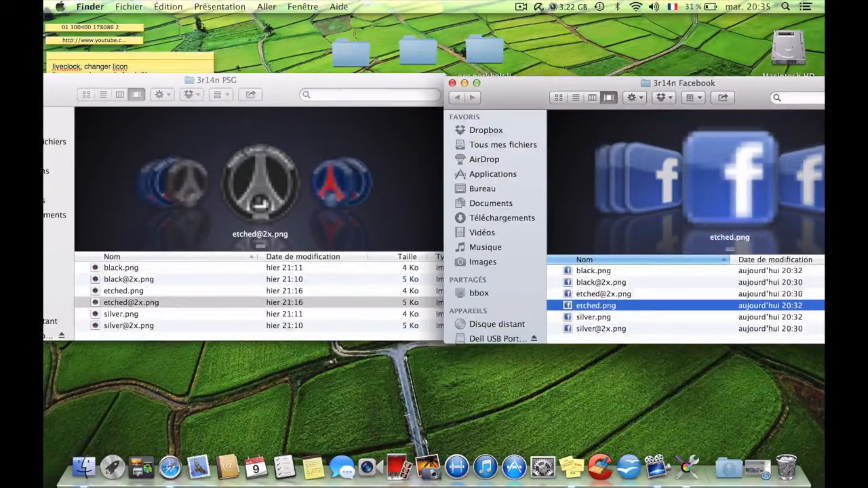
pyautogui.press('Return')
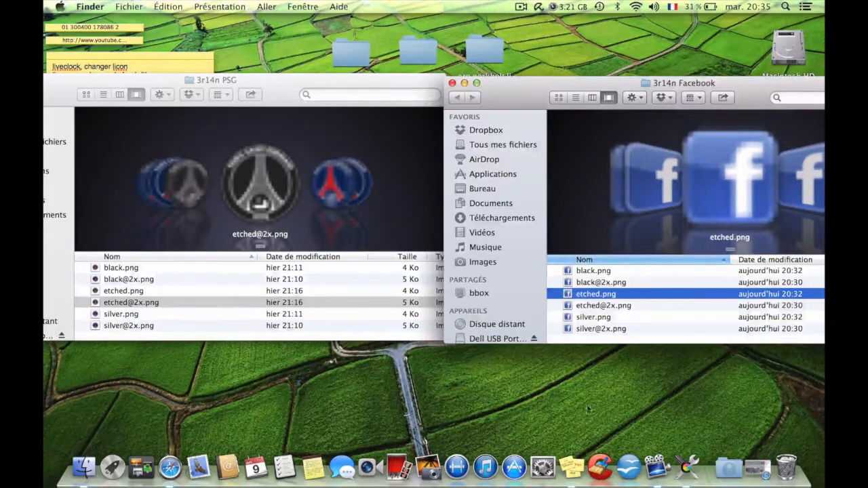
pyautogui.click(602, 309)
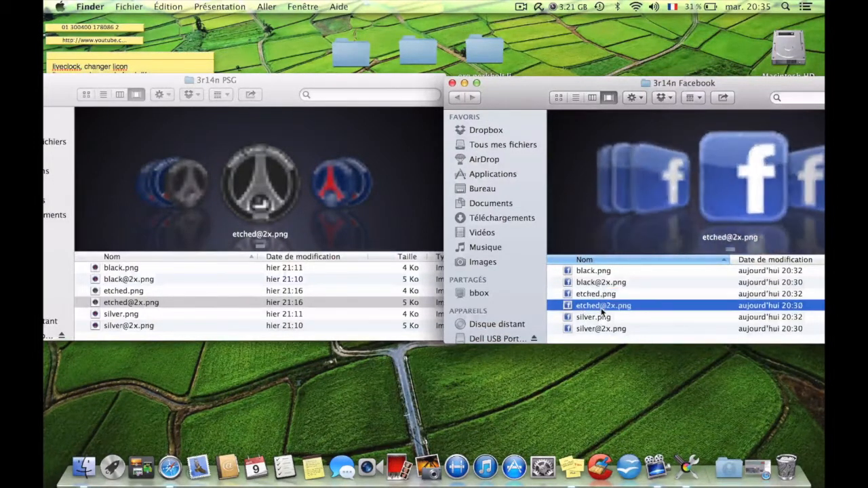
pyautogui.click(587, 296)
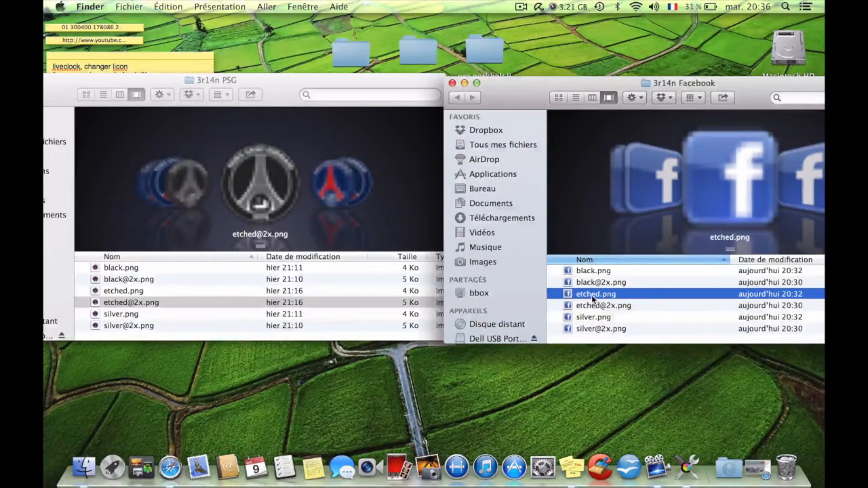
pyautogui.rightClick(591, 295)
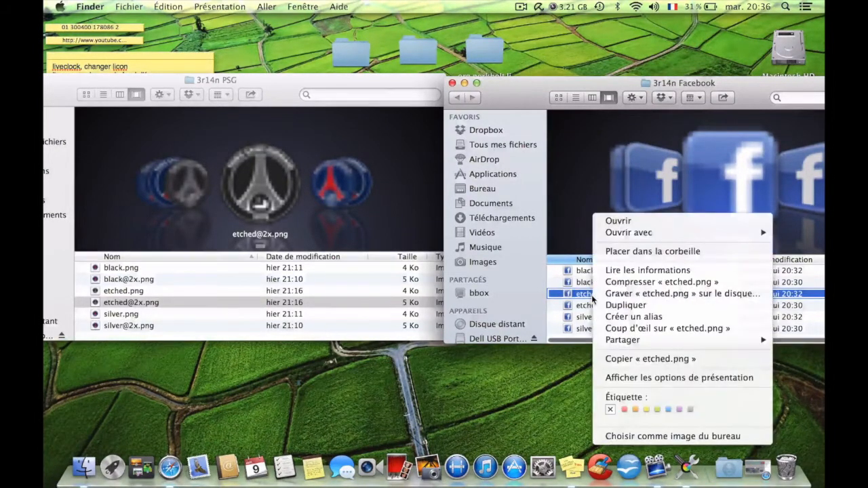
pyautogui.moveTo(698, 235)
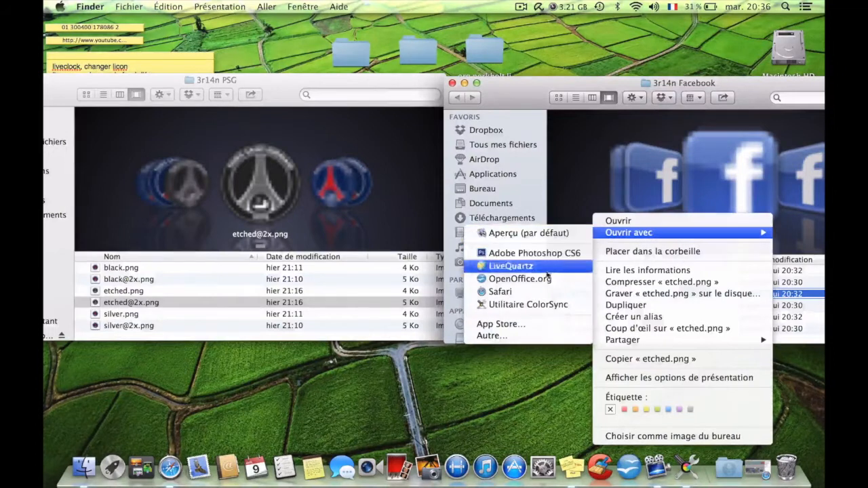
pyautogui.click(542, 306)
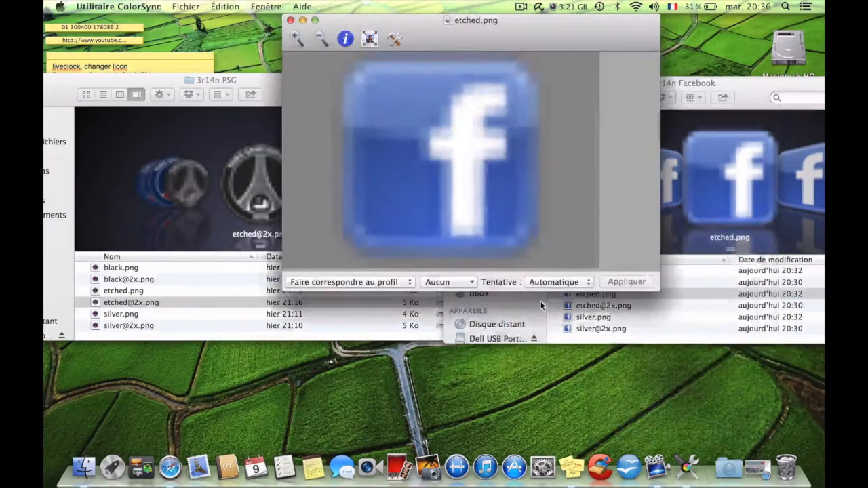
pyautogui.click(394, 39)
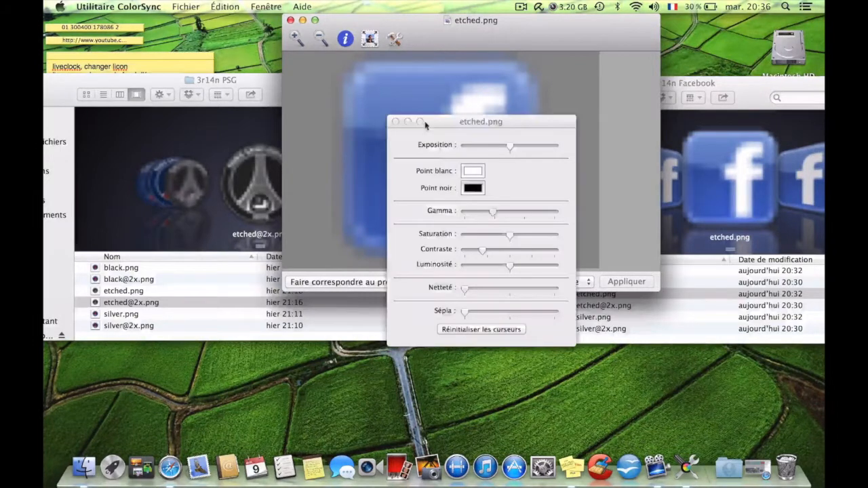
pyautogui.moveTo(492, 211)
pyautogui.mouseDown()
pyautogui.moveTo(467, 212)
pyautogui.moveTo(493, 215)
pyautogui.mouseUp()
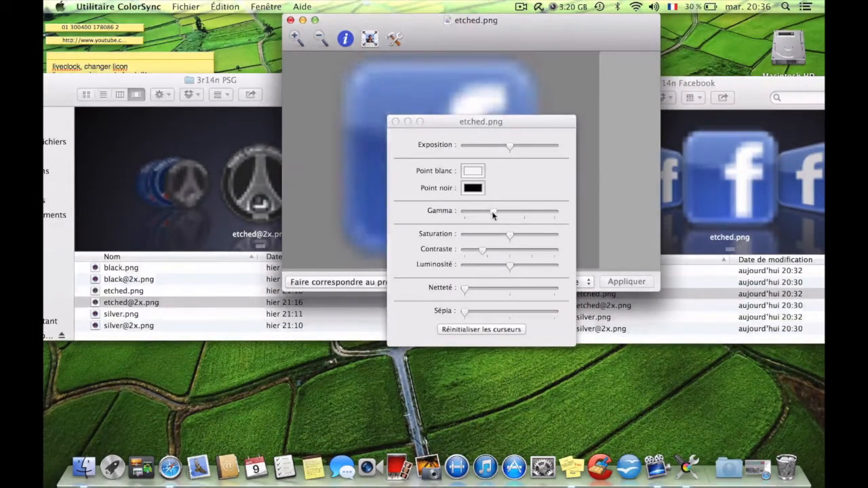
pyautogui.click(395, 122)
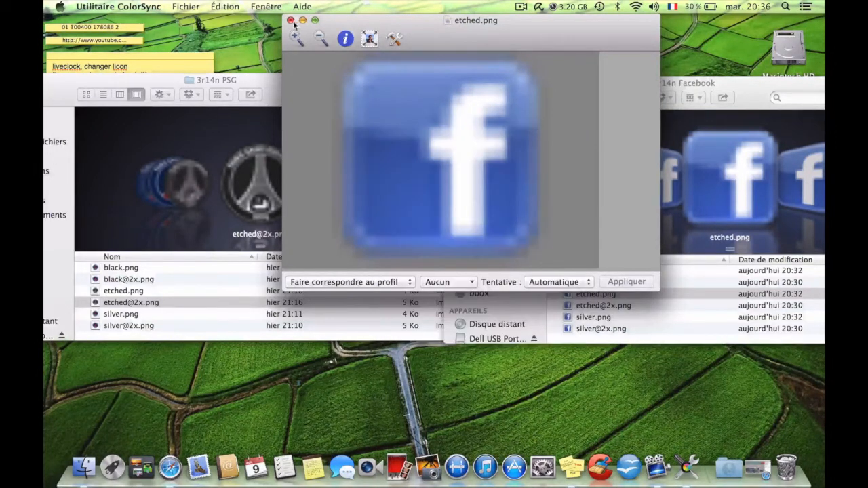
pyautogui.click(291, 21)
pyautogui.click(452, 115)
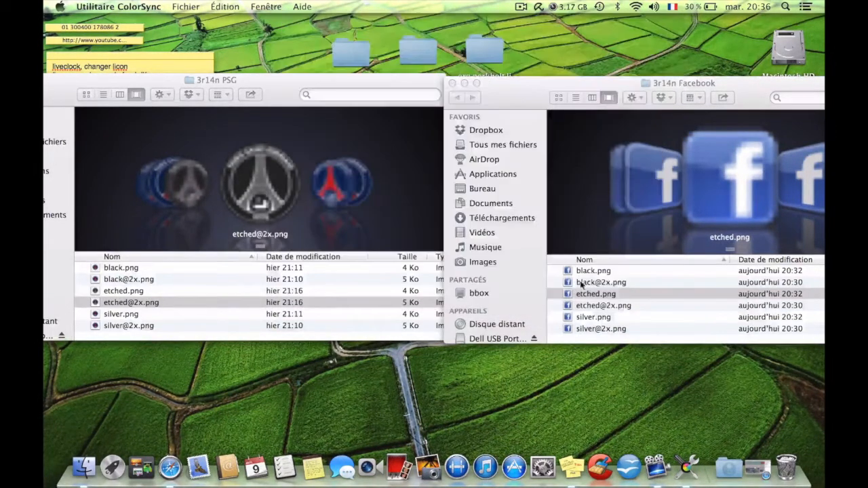
# Open etched.png from the 3r14n Facebook folder in ColorSync Utility (Utilitaire ColorSync).
pyautogui.rightClick(584, 294)
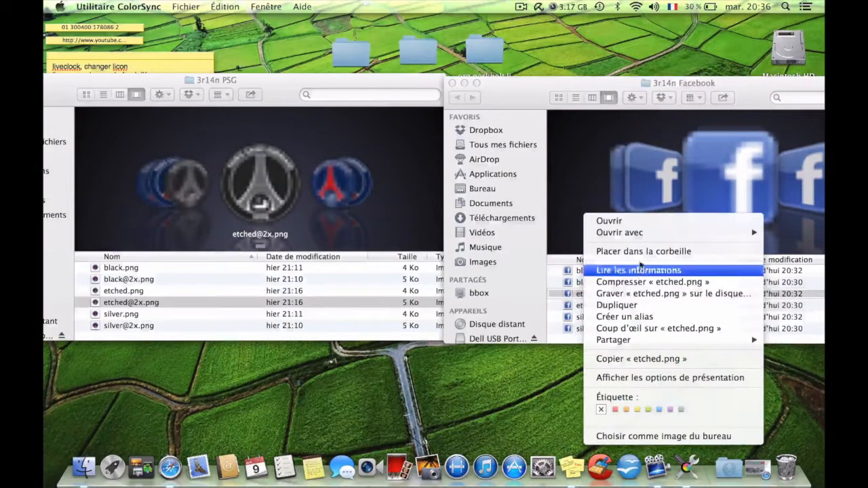
pyautogui.moveTo(655, 233)
pyautogui.click(533, 306)
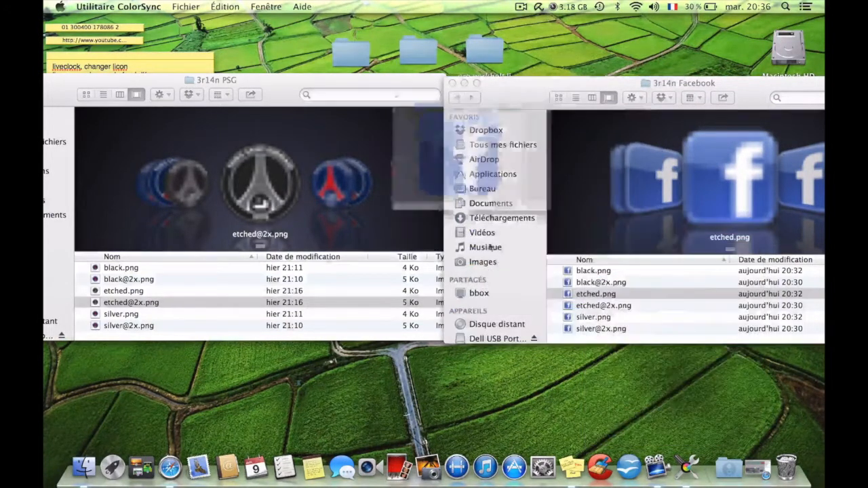
# Try to turn etched.png grey by lowering its saturation to the minimum in the image adjustments.
pyautogui.click(396, 40)
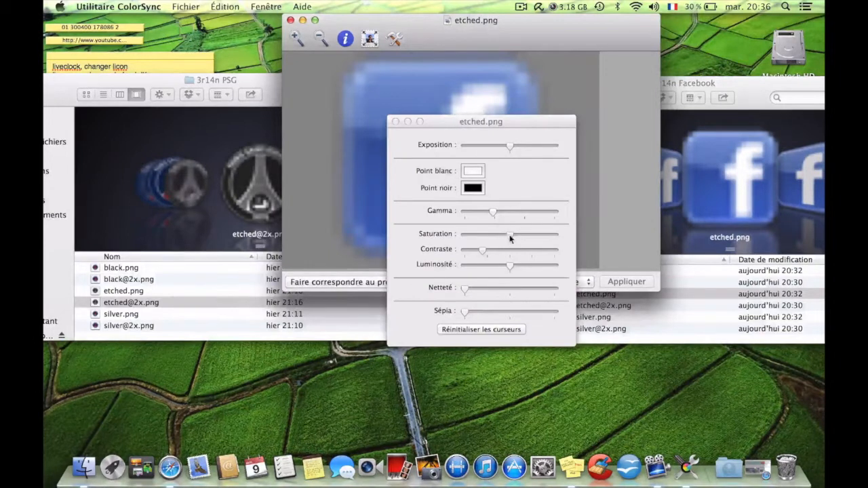
pyautogui.moveTo(508, 236); pyautogui.dragTo(466, 235)
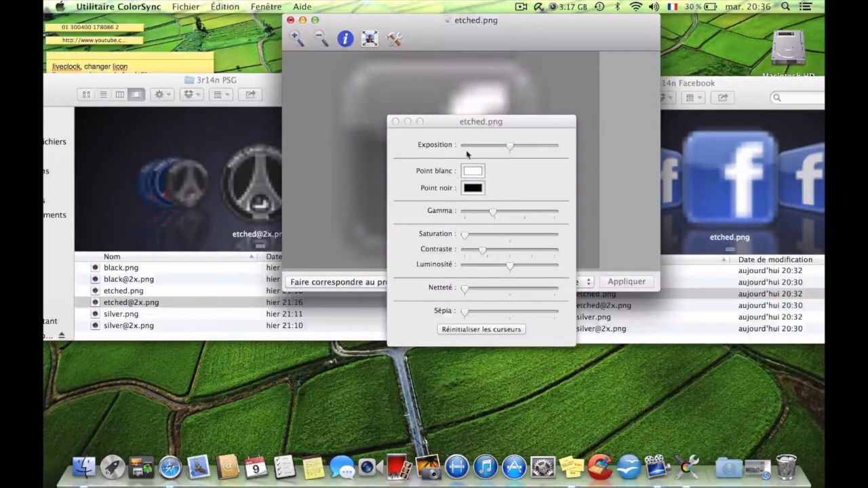
pyautogui.moveTo(478, 122); pyautogui.dragTo(655, 106)
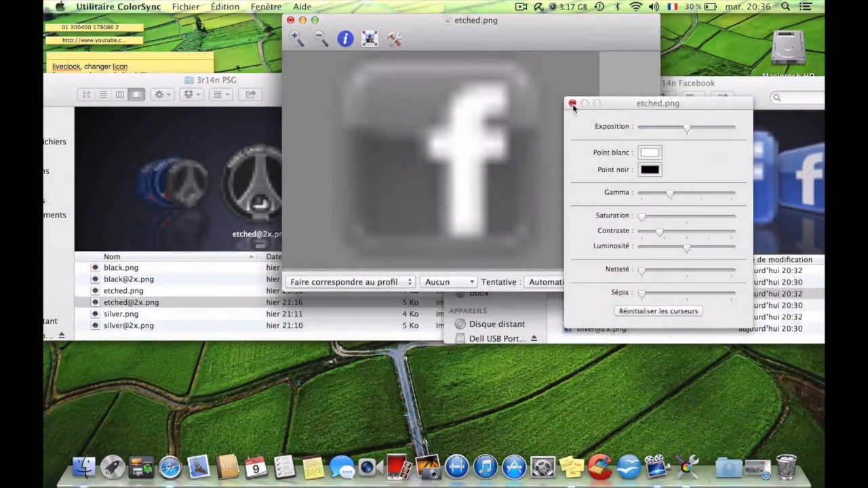
pyautogui.click(572, 103)
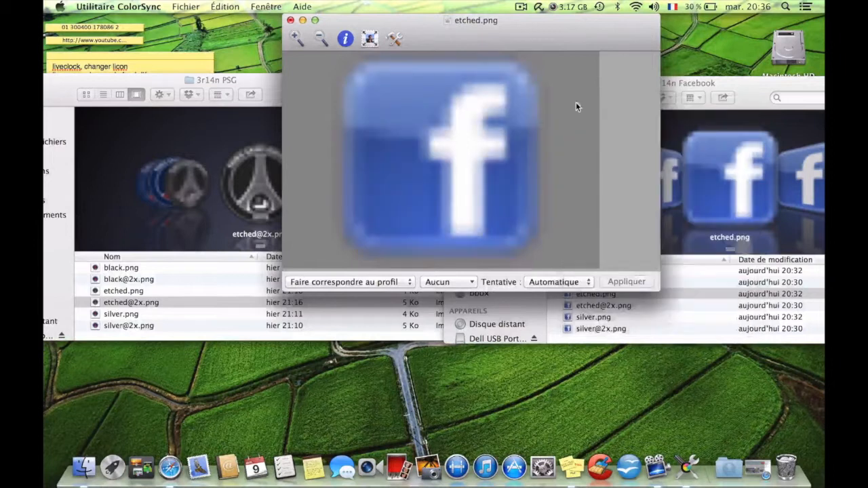
# Lower etched.png's saturation to the minimum, save it on closing, and check its preview in the 3r14n Facebook folder.
pyautogui.click(396, 40)
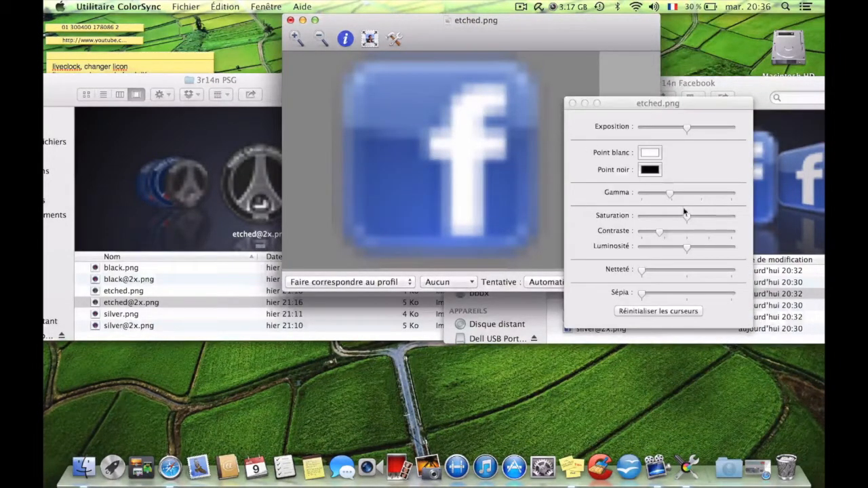
pyautogui.moveTo(687, 216); pyautogui.dragTo(609, 218)
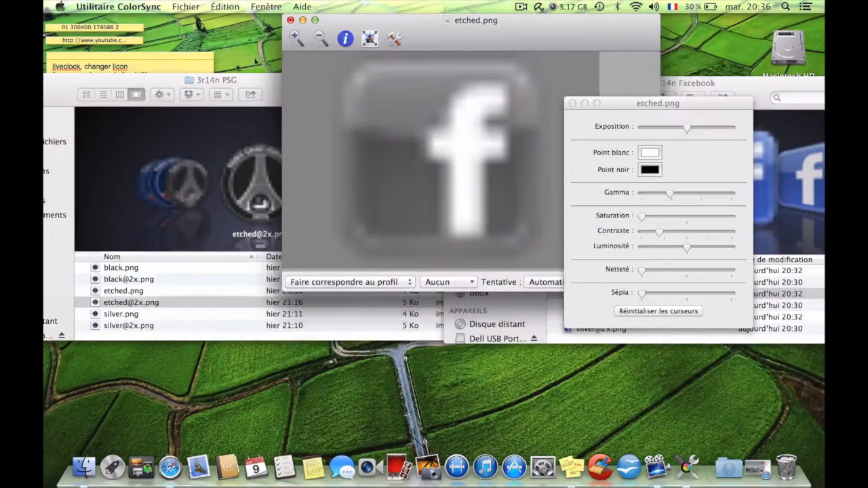
pyautogui.click(290, 20)
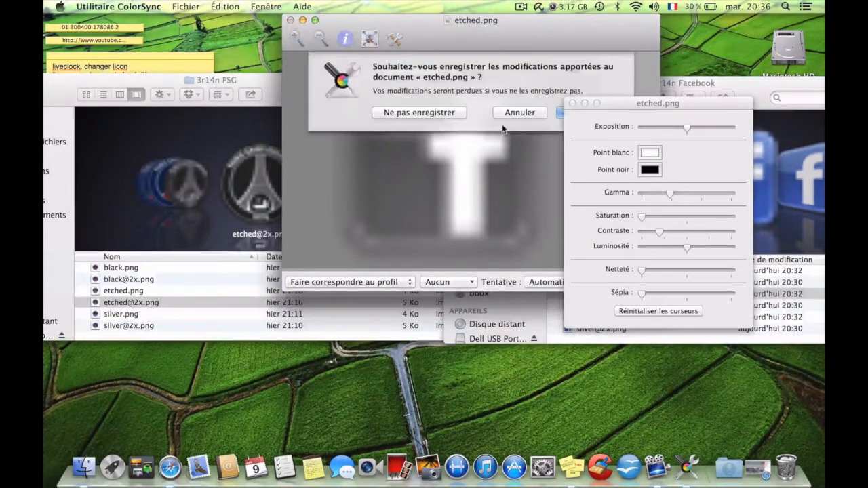
pyautogui.click(558, 114)
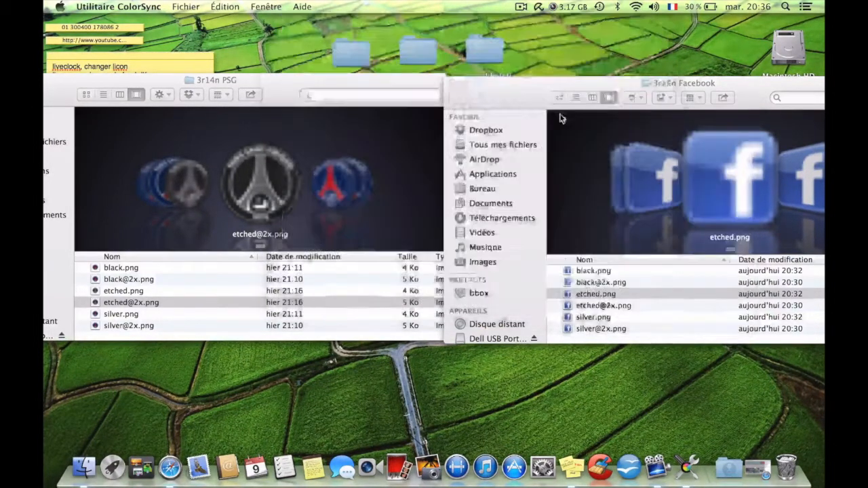
pyautogui.hscroll(5, 686, 168)
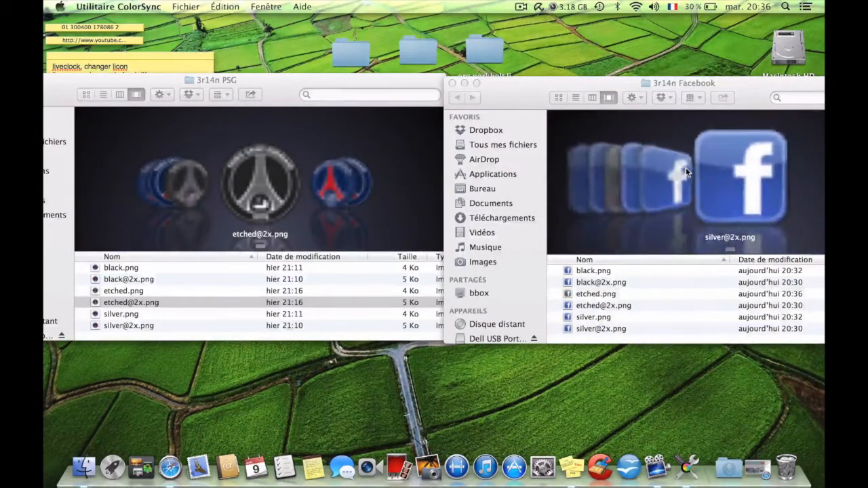
pyautogui.click(620, 165)
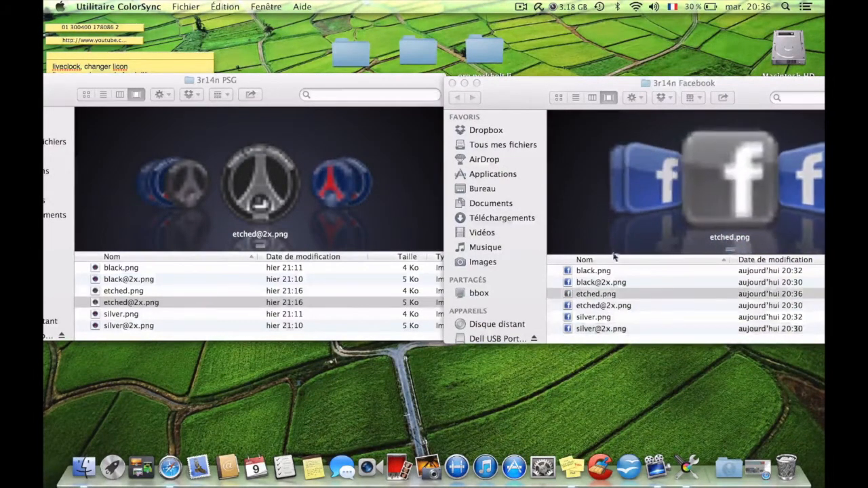
pyautogui.click(605, 306)
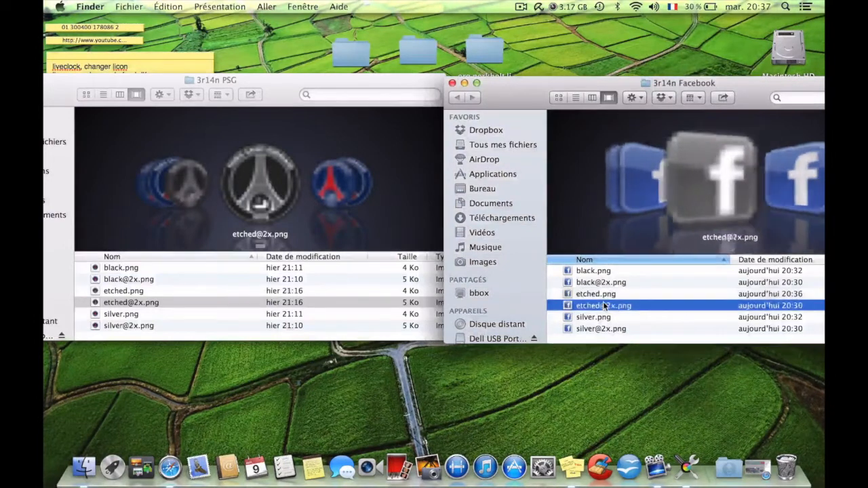
pyautogui.rightClick(605, 305)
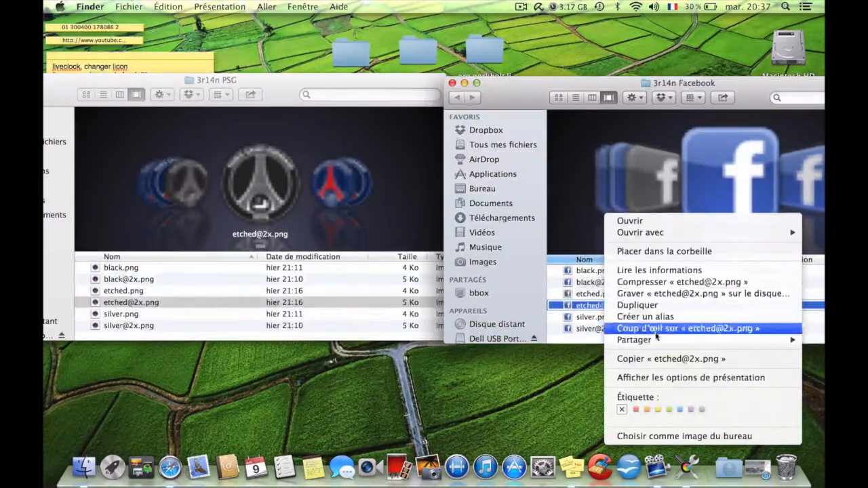
pyautogui.moveTo(665, 233)
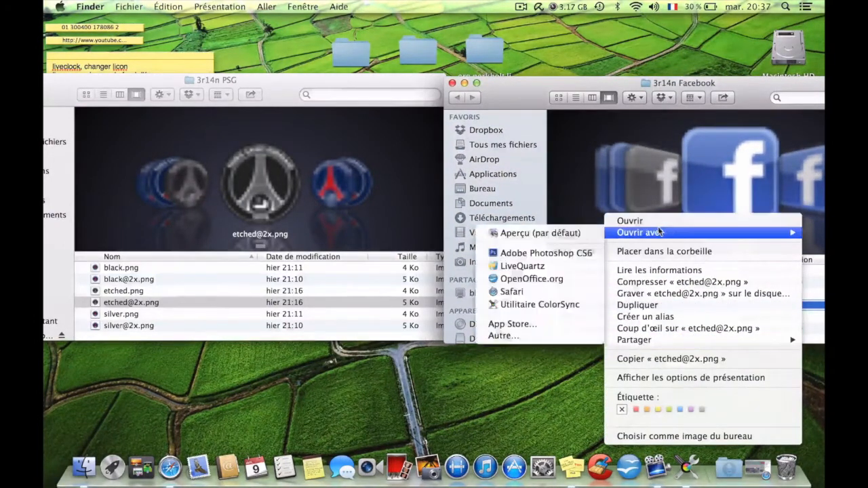
pyautogui.click(543, 304)
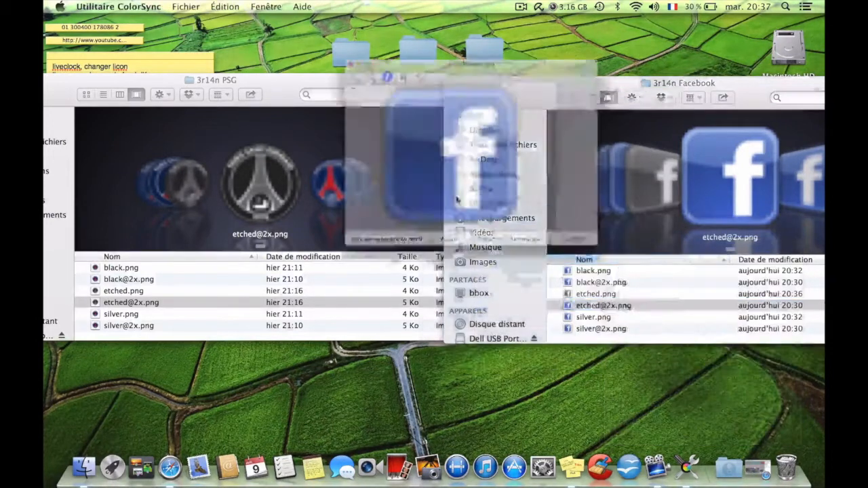
pyautogui.click(392, 42)
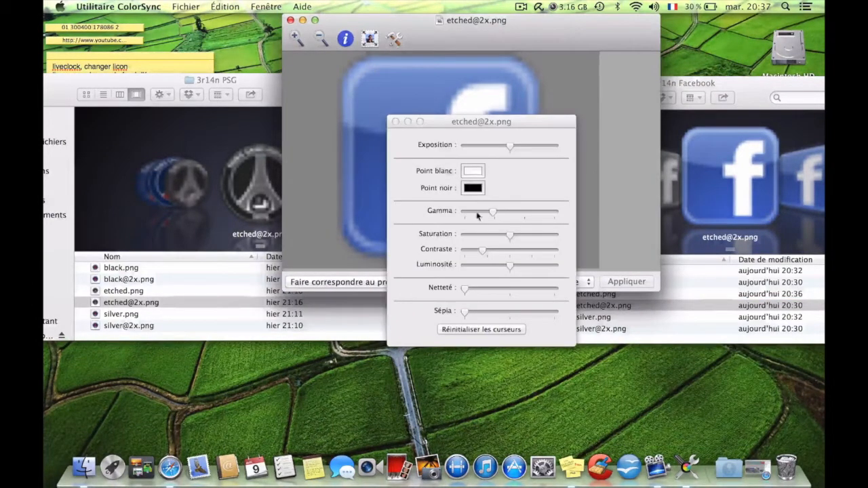
pyautogui.moveTo(510, 236); pyautogui.dragTo(448, 238)
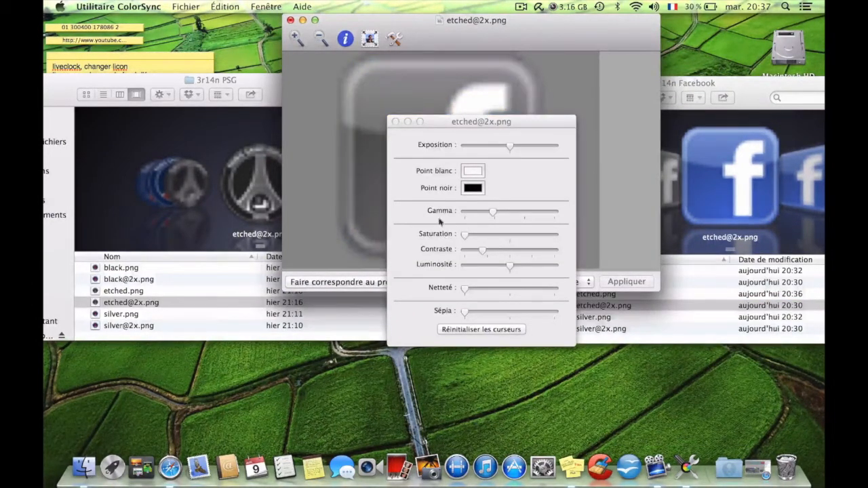
pyautogui.click(290, 20)
pyautogui.click(587, 114)
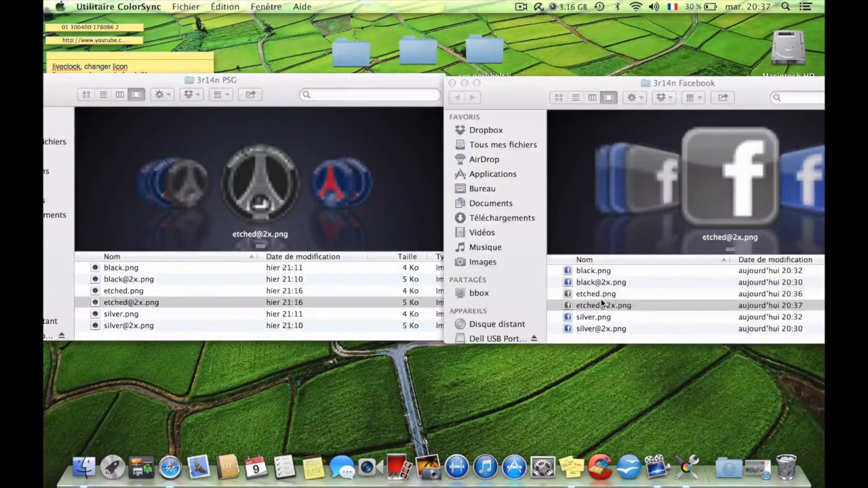
# Close the 3r14n PSG and 3r14n Facebook folder windows.
pyautogui.moveTo(84, 80); pyautogui.dragTo(146, 80)
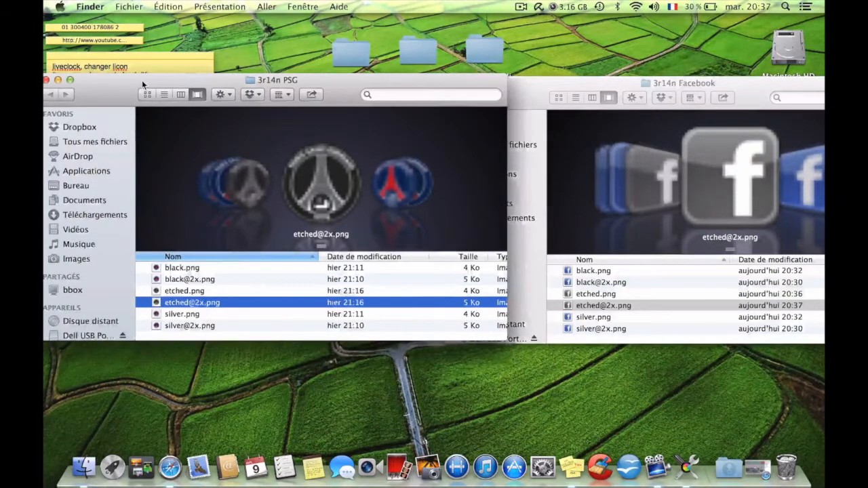
pyautogui.click(46, 80)
pyautogui.moveTo(548, 96); pyautogui.dragTo(457, 82)
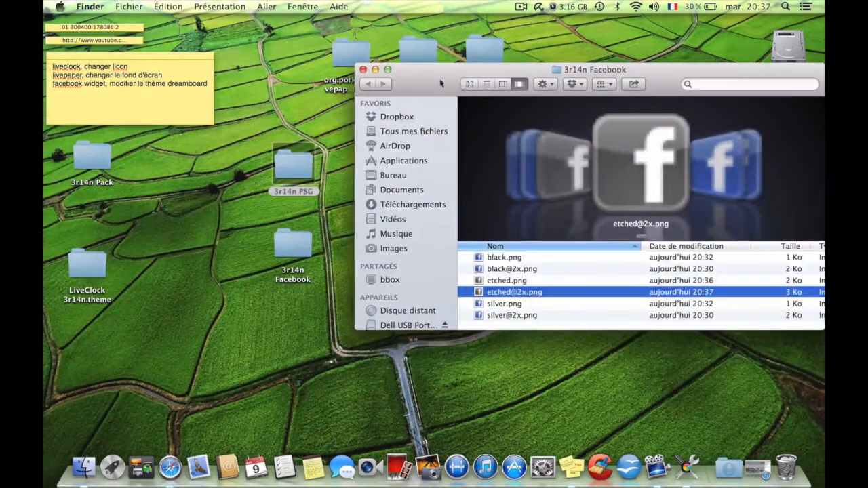
pyautogui.click(364, 70)
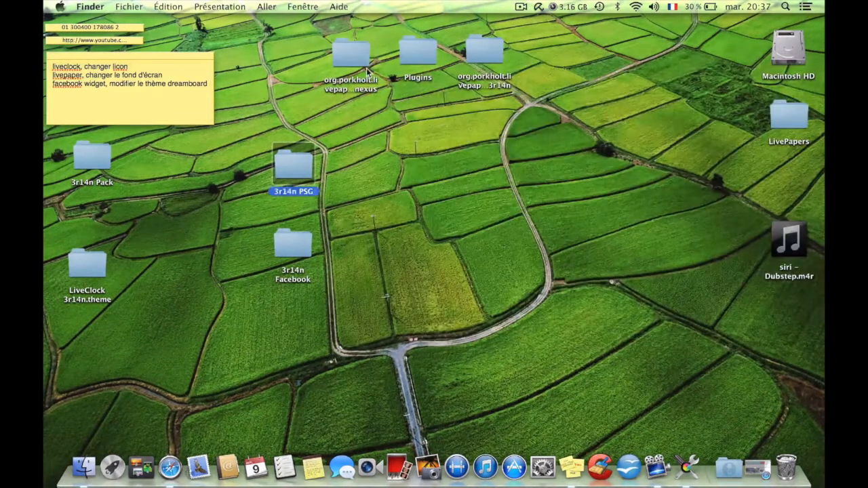
# Recheck the contents of the 3r14n Facebook folder, close it and move the folder to a free area of the desktop.
pyautogui.doubleClick(300, 234)
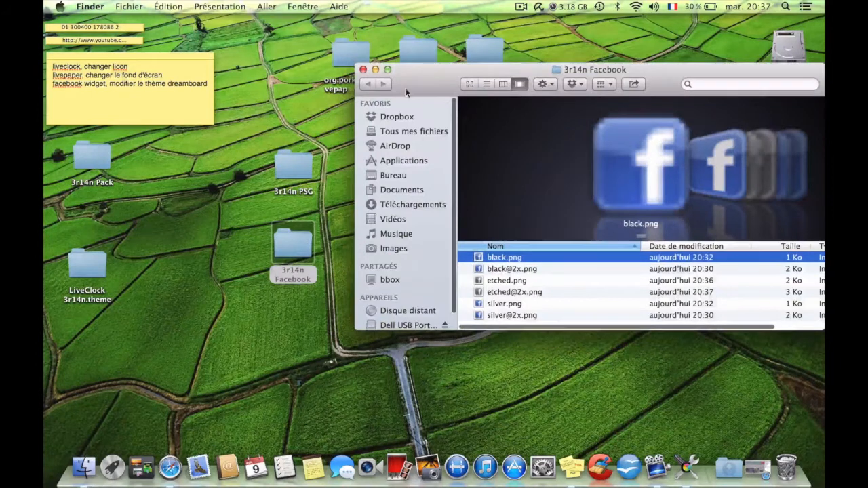
pyautogui.click(364, 70)
pyautogui.moveTo(292, 237); pyautogui.dragTo(506, 249)
pyautogui.click(334, 323)
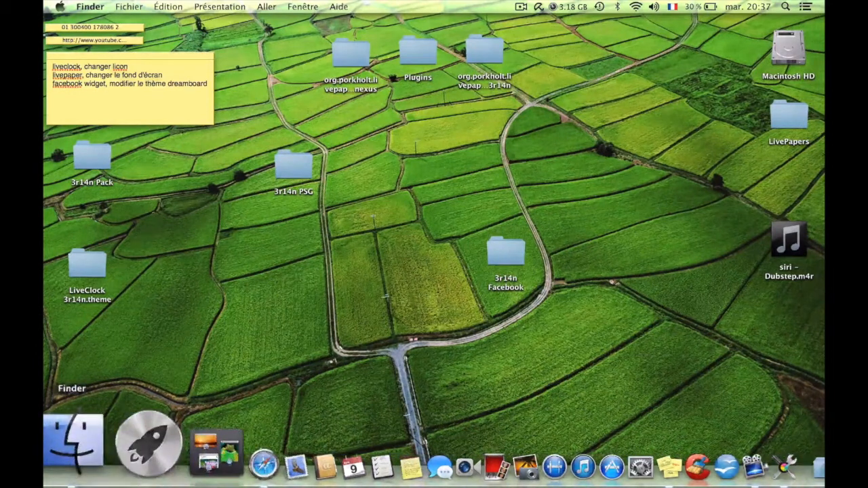
# Switch to DiskAid by launching it from the installed applications.
pyautogui.click(116, 443)
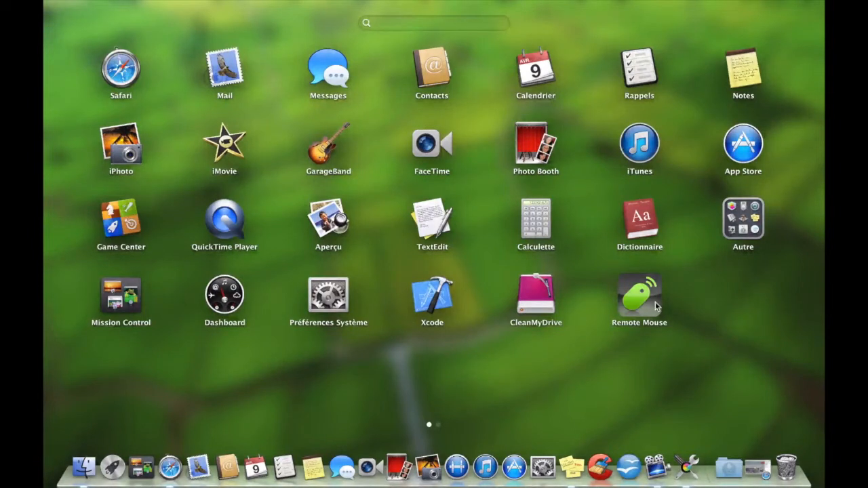
pyautogui.hscroll(3, 656, 307)
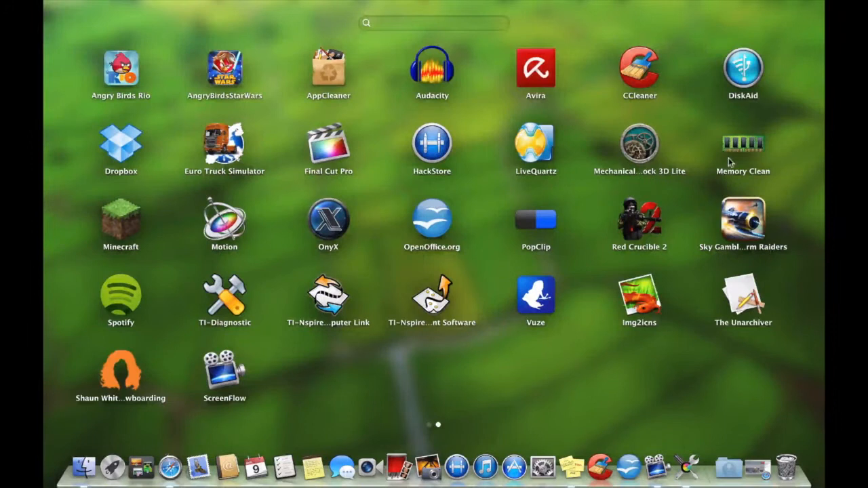
pyautogui.click(746, 69)
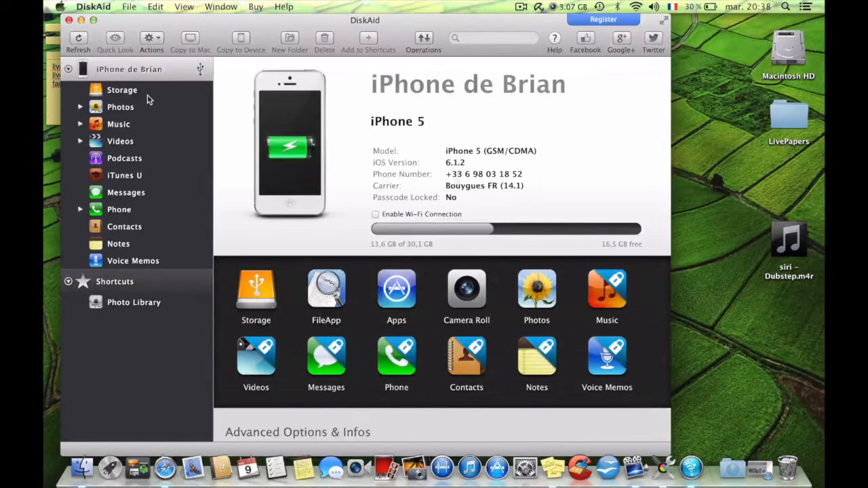
# Open the Root file system in the connected iPhone's storage.
pyautogui.click(127, 98)
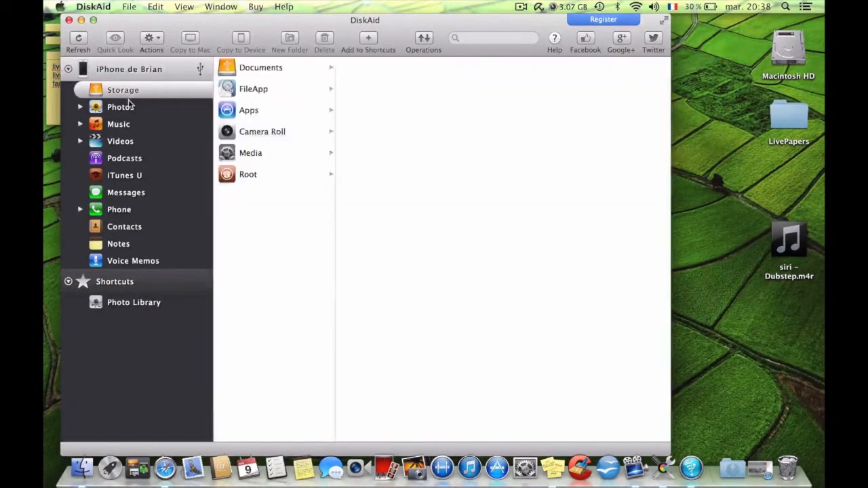
pyautogui.click(246, 70)
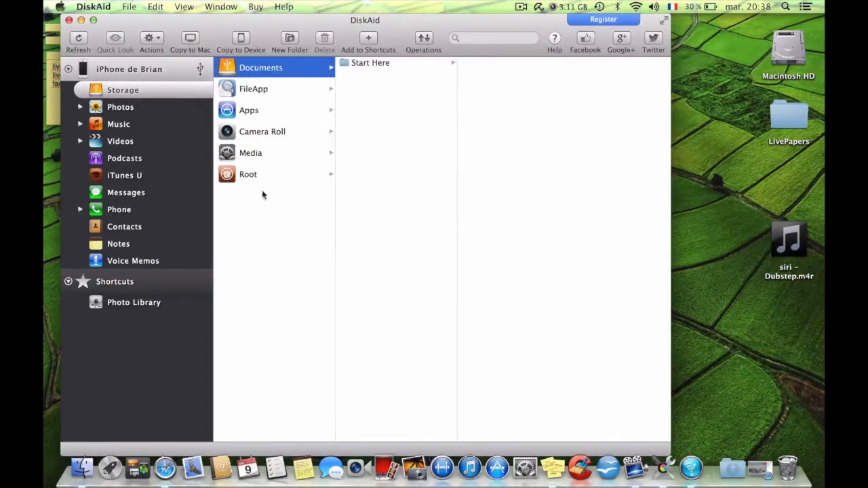
pyautogui.click(243, 175)
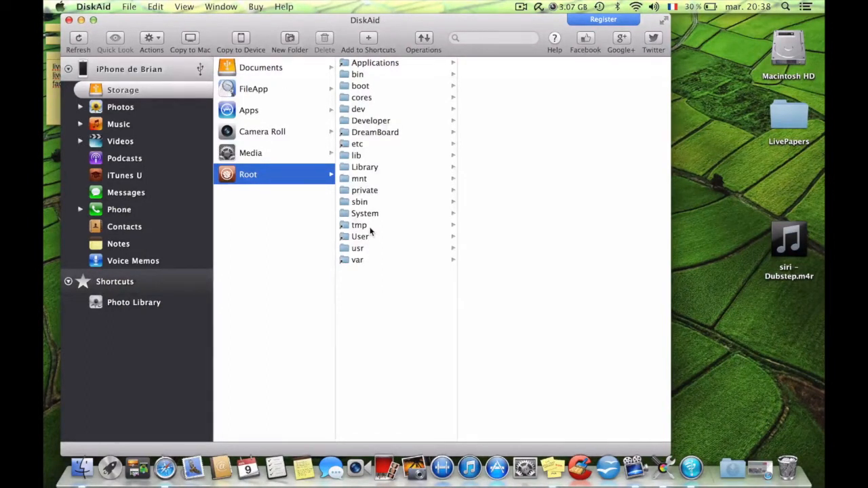
# Look for the Zeppelin folder in var/mobile, including its Library and Documents folders, and in usr.
pyautogui.click(355, 259)
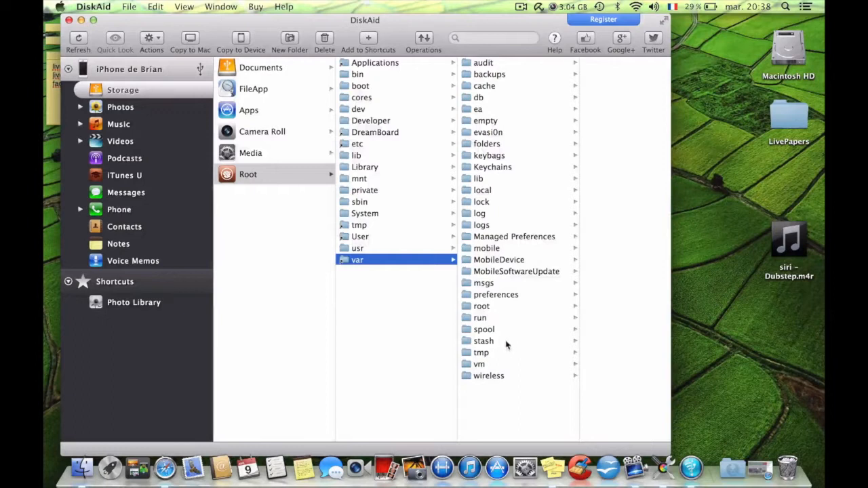
pyautogui.click(486, 248)
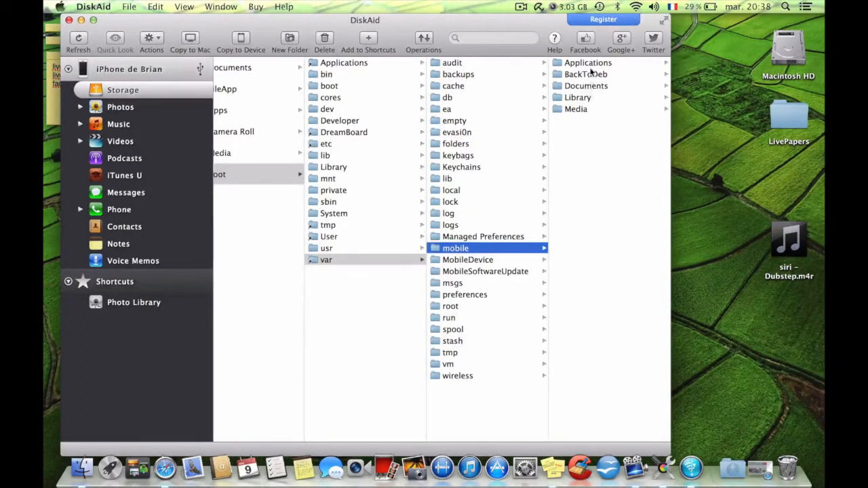
pyautogui.click(584, 99)
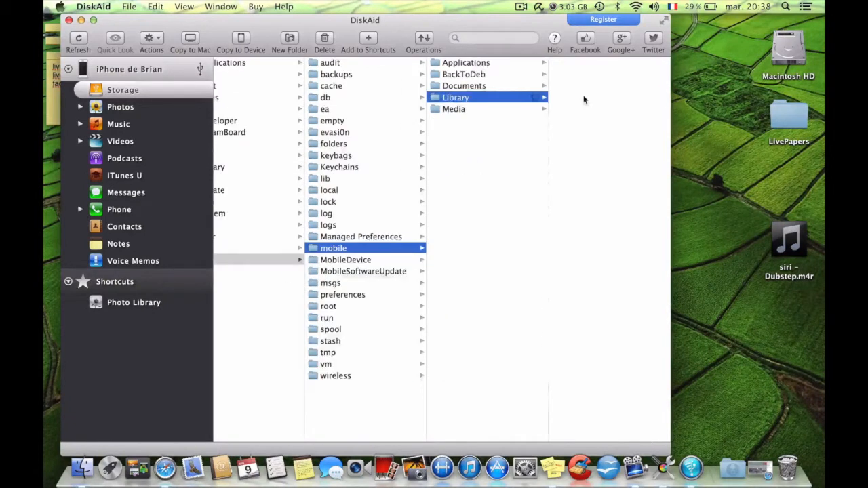
pyautogui.click(500, 86)
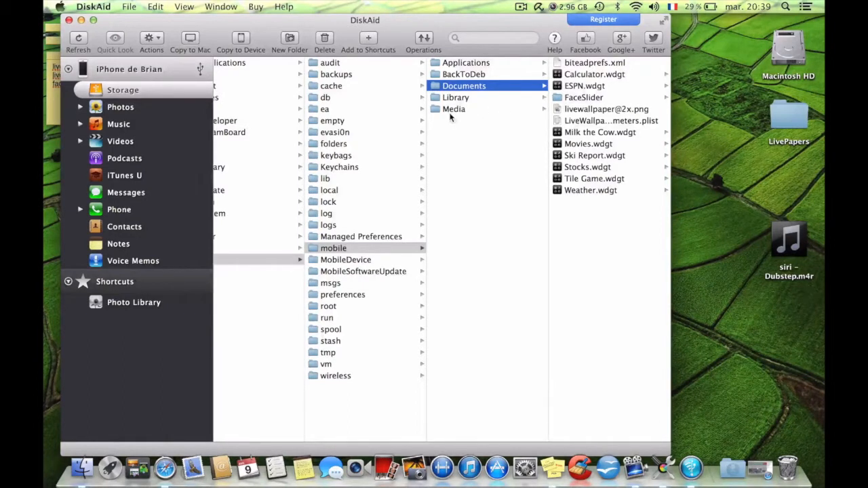
pyautogui.hscroll(-5, 242, 226)
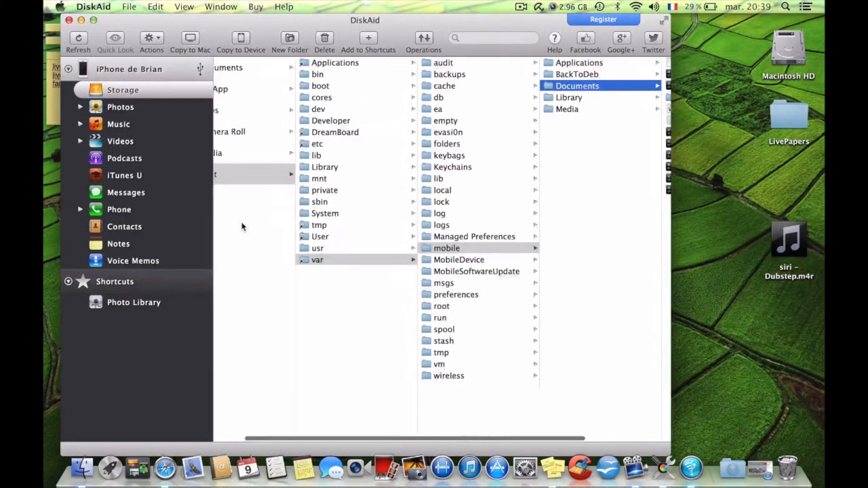
pyautogui.click(310, 248)
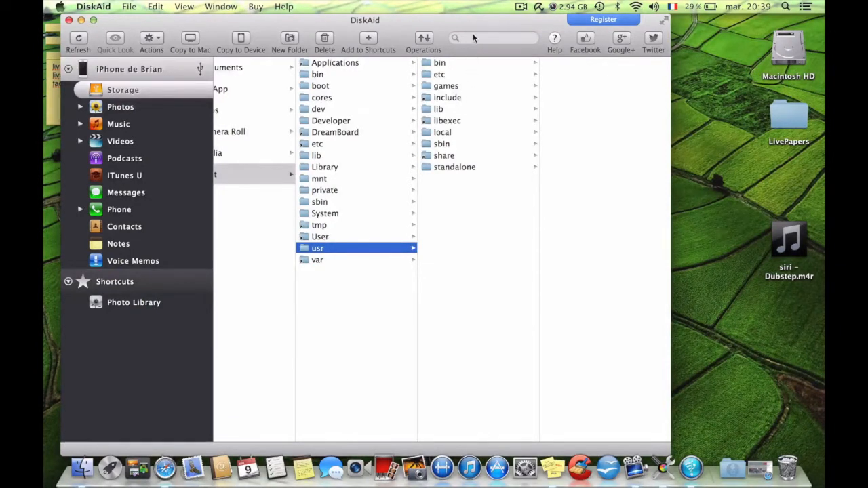
pyautogui.hscroll(-2, 360, 197)
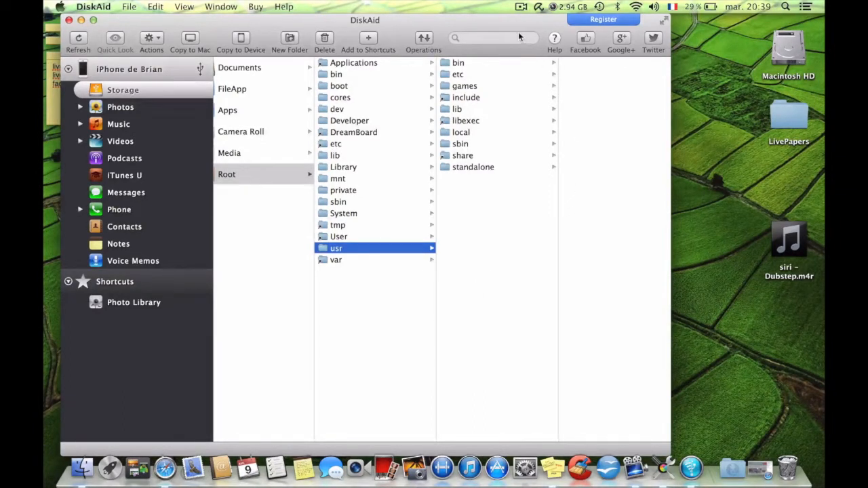
pyautogui.click(346, 249)
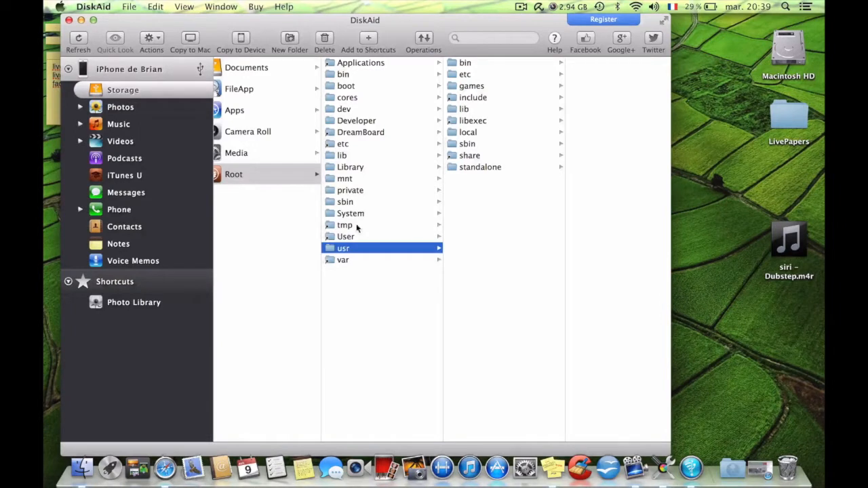
# Open Library/Zeppelin under Root and move the DiskAid window aside to uncover the 3r14n Facebook folder on the desktop.
pyautogui.click(357, 168)
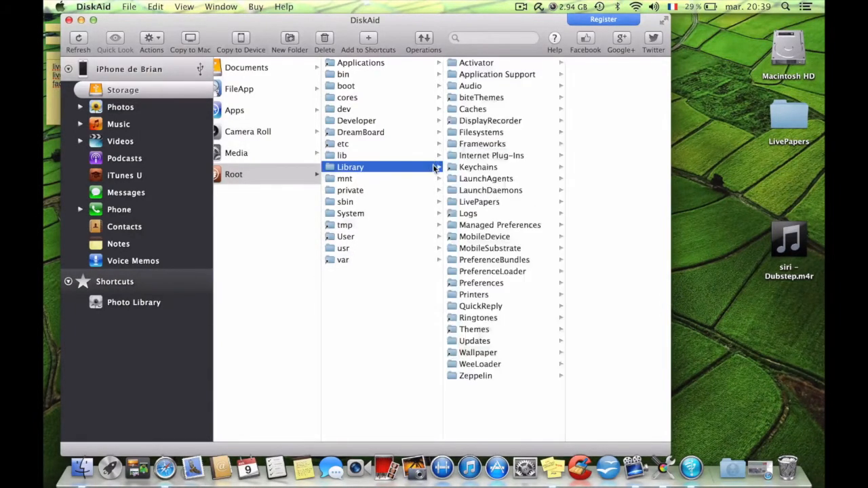
pyautogui.click(482, 377)
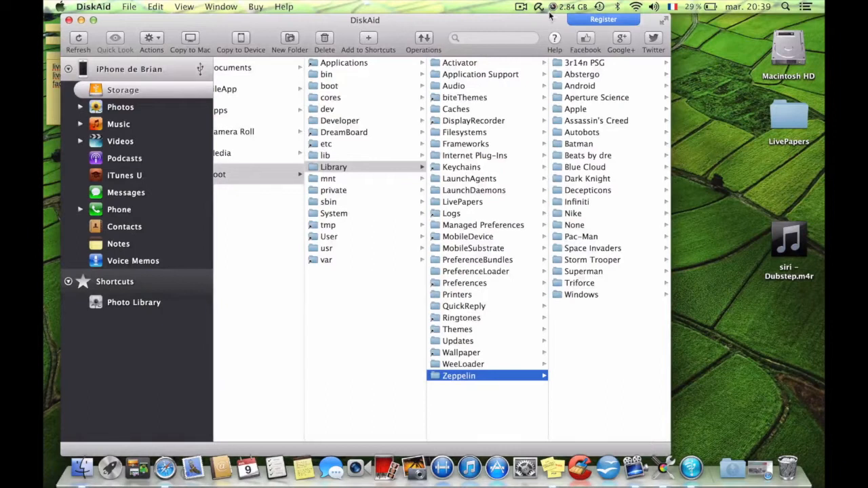
pyautogui.moveTo(549, 19); pyautogui.dragTo(619, 20)
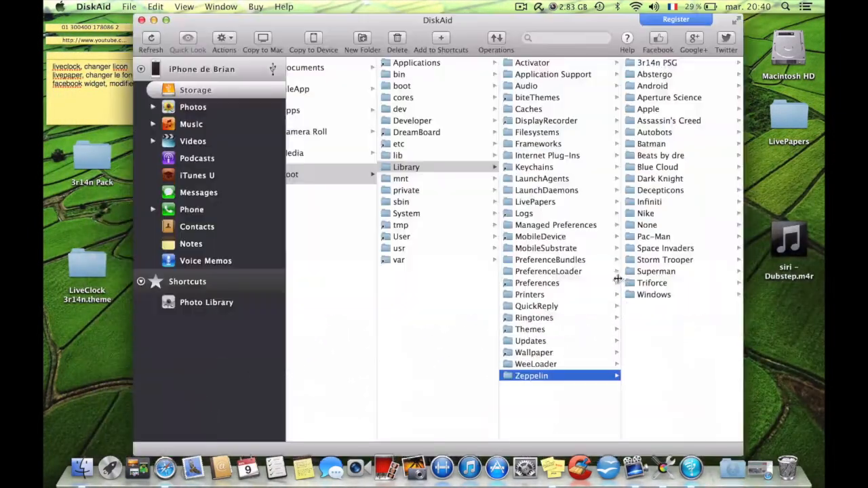
pyautogui.moveTo(548, 22); pyautogui.dragTo(825, 22)
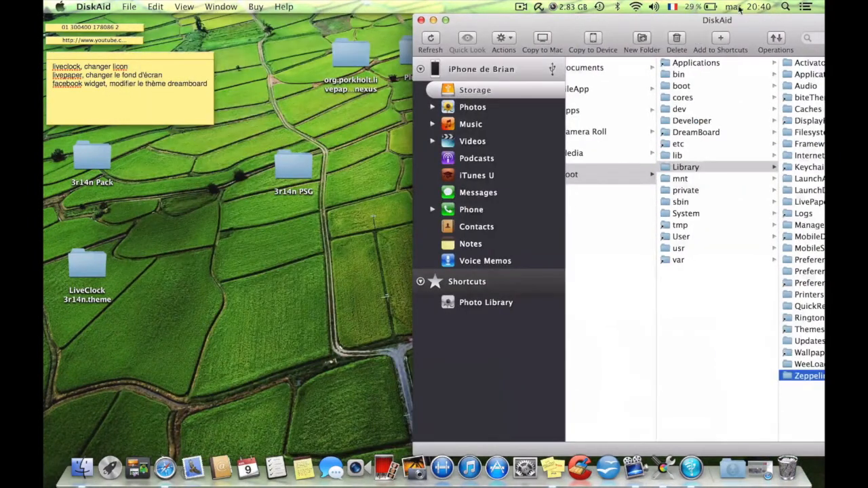
pyautogui.moveTo(727, 24); pyautogui.dragTo(819, 24)
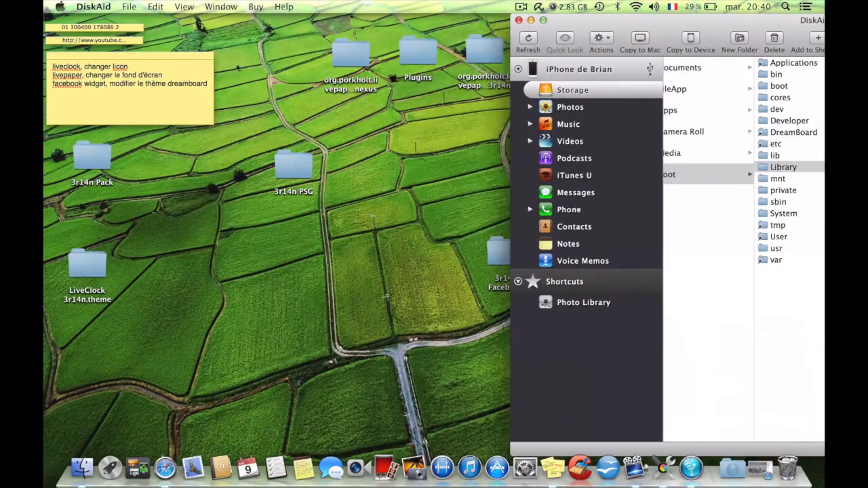
# Copy the 3r14n Facebook folder from the desktop into the iPhone's Zeppelin folder and check its files there.
pyautogui.click(499, 269)
pyautogui.moveTo(499, 269); pyautogui.dragTo(81, 362)
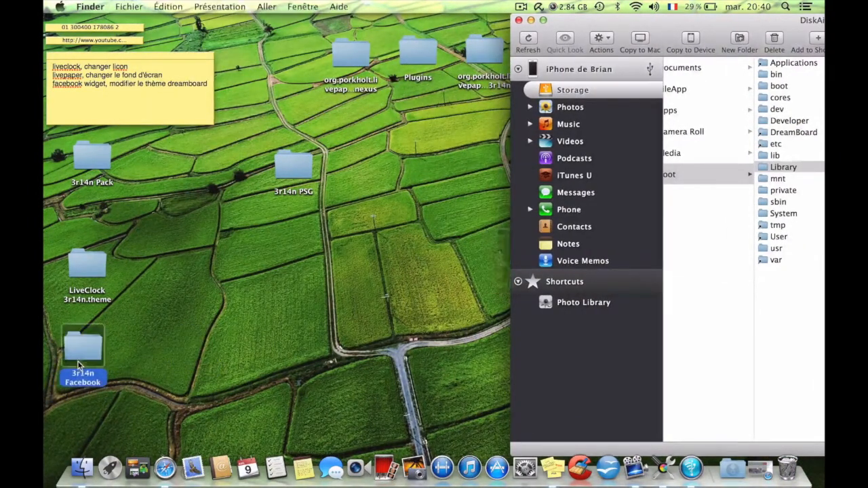
pyautogui.moveTo(771, 26); pyautogui.dragTo(418, 27)
pyautogui.moveTo(83, 347); pyautogui.dragTo(725, 364)
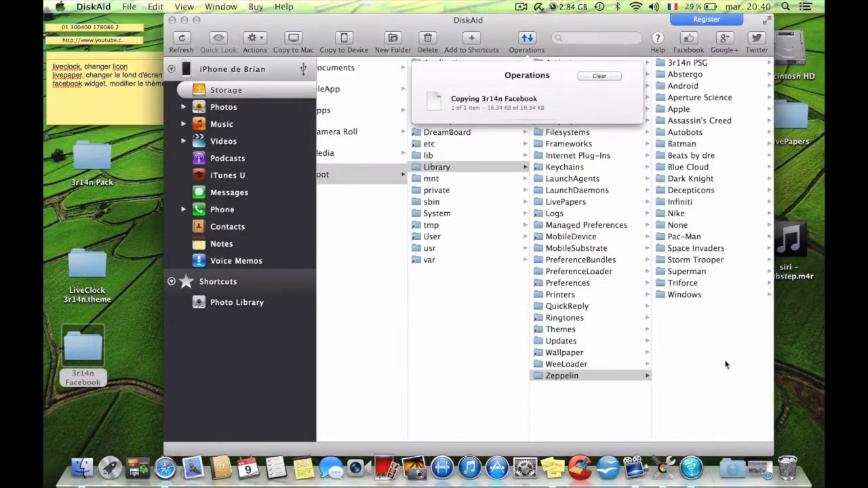
pyautogui.click(681, 62)
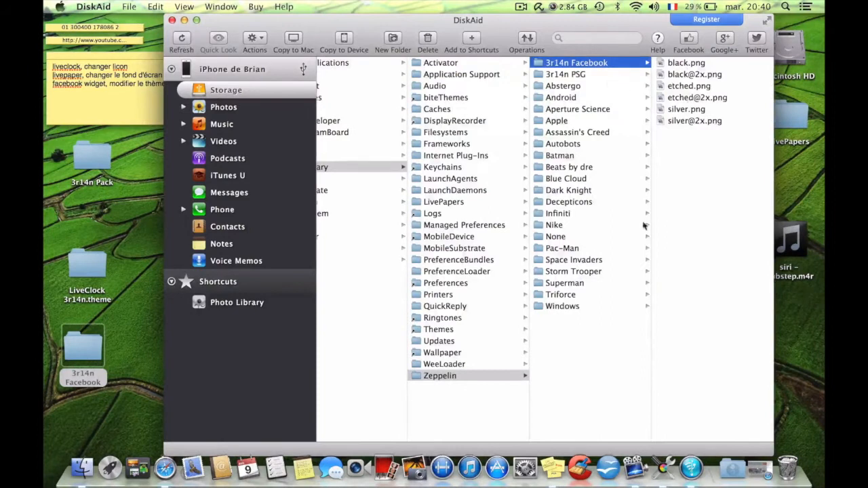
pyautogui.click(609, 354)
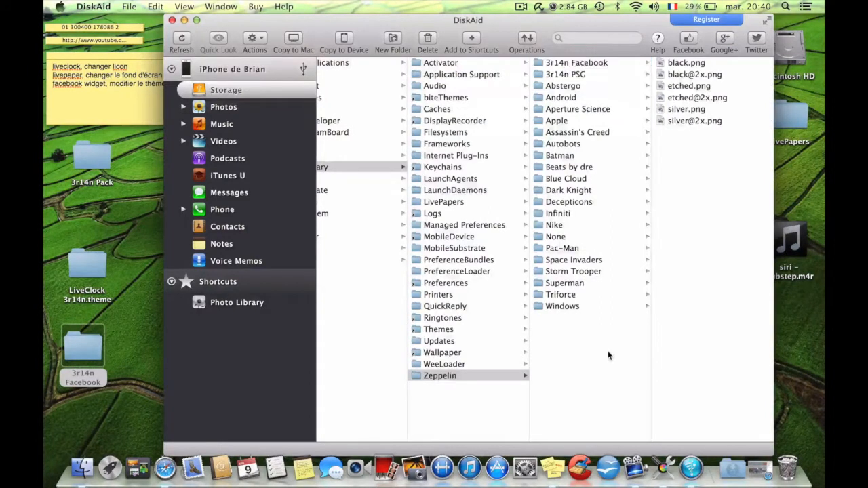
# Close the DiskAid window and quit ColorSync Utility.
pyautogui.click(172, 21)
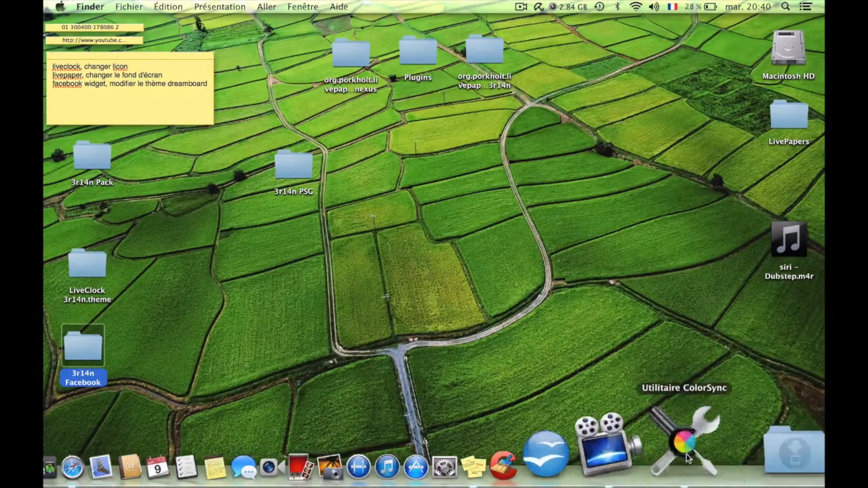
pyautogui.rightClick(692, 444)
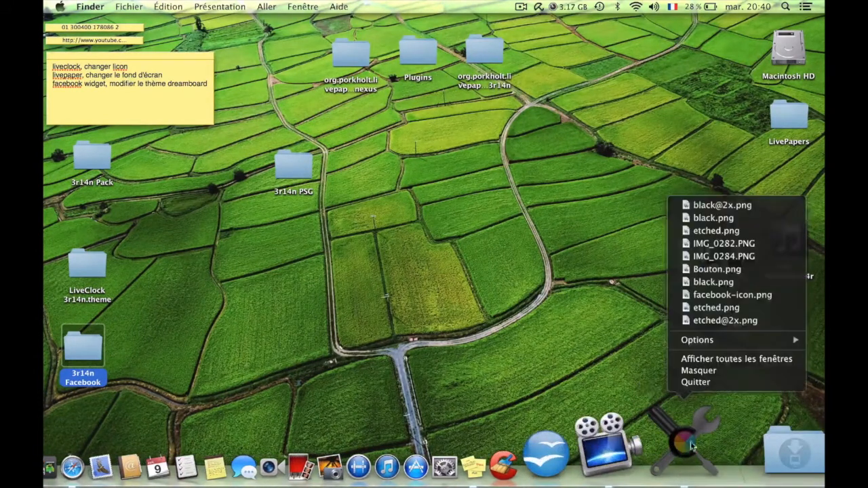
pyautogui.click(699, 382)
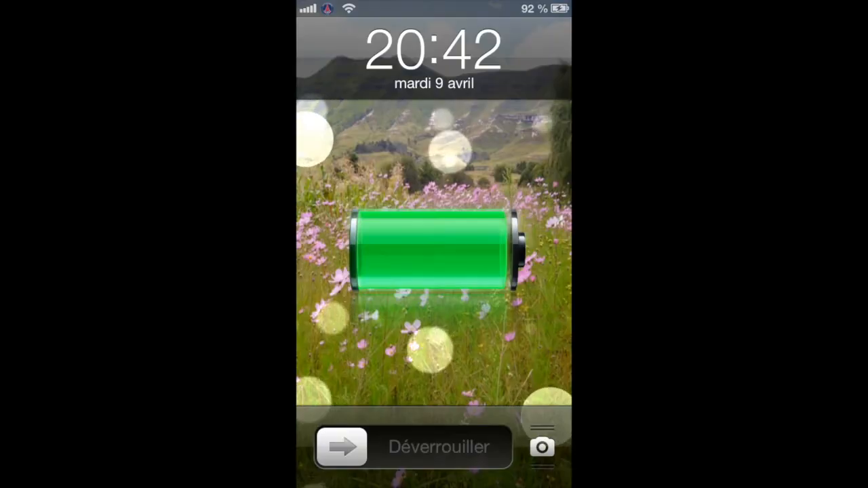
# Unlock the iPhone and open the theme list of Zeppelin in Réglages.
pyautogui.moveTo(352, 456); pyautogui.dragTo(542, 470)
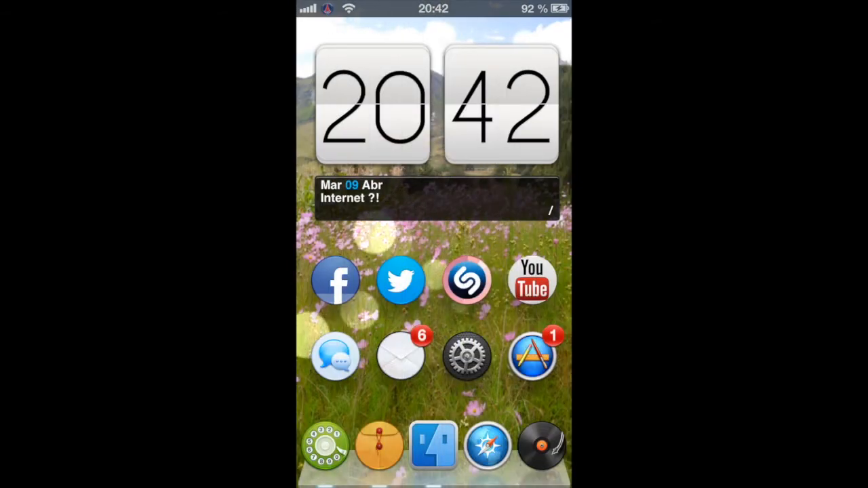
pyautogui.click(467, 355)
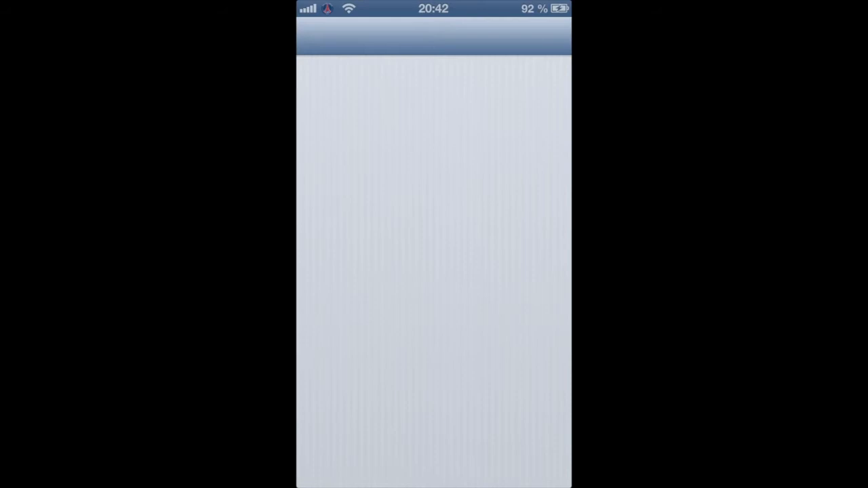
pyautogui.scroll(-15, 520, 173)
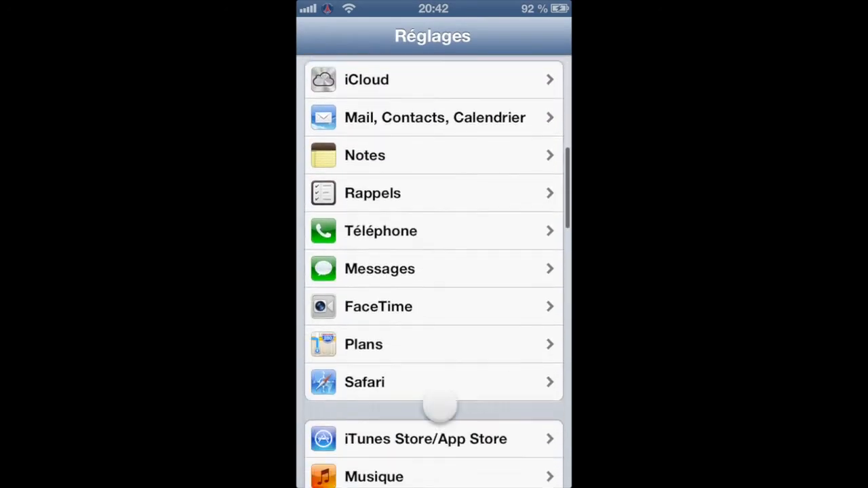
pyautogui.scroll(-10, 461, 393)
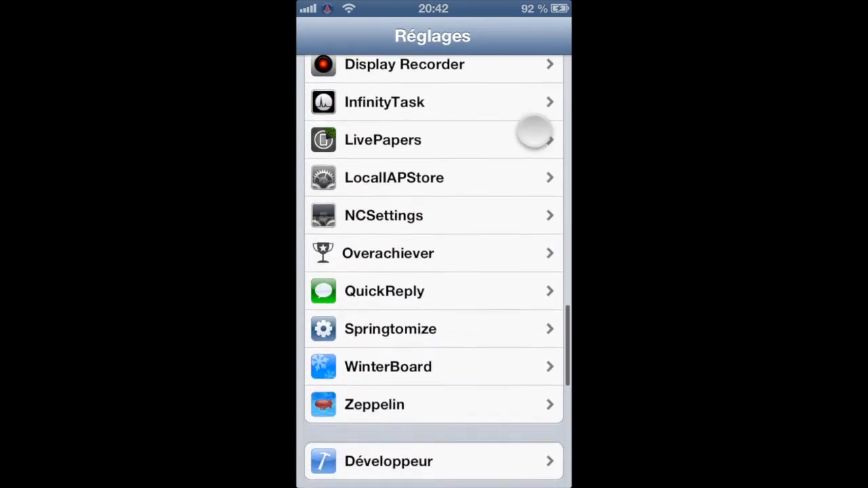
pyautogui.click(457, 405)
pyautogui.click(533, 122)
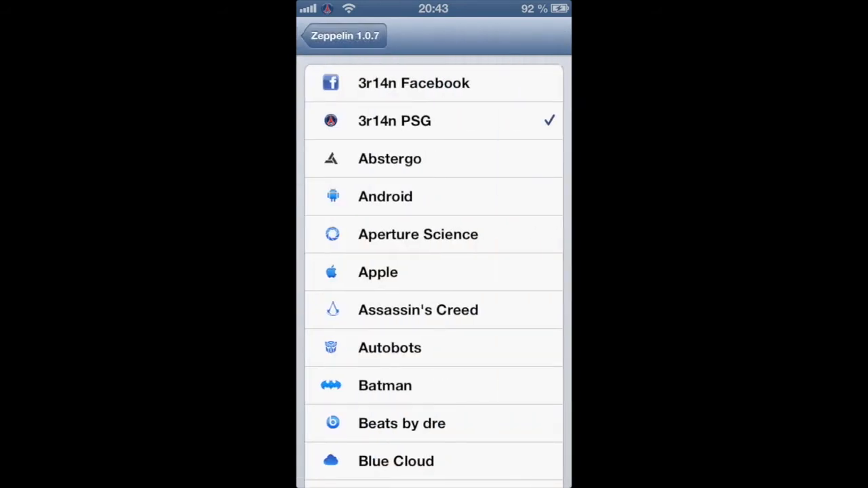
# Choose 3r14n Facebook as the Zeppelin theme and return to the main Réglages list.
pyautogui.click(448, 71)
pyautogui.click(345, 36)
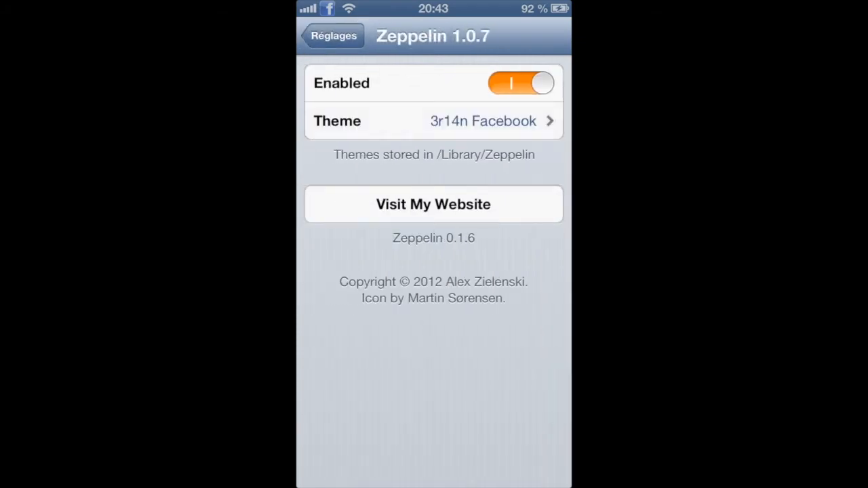
pyautogui.click(333, 35)
# Check the carrier logo in the status bar on the home screen and in the notification centre.
pyautogui.press('Home')
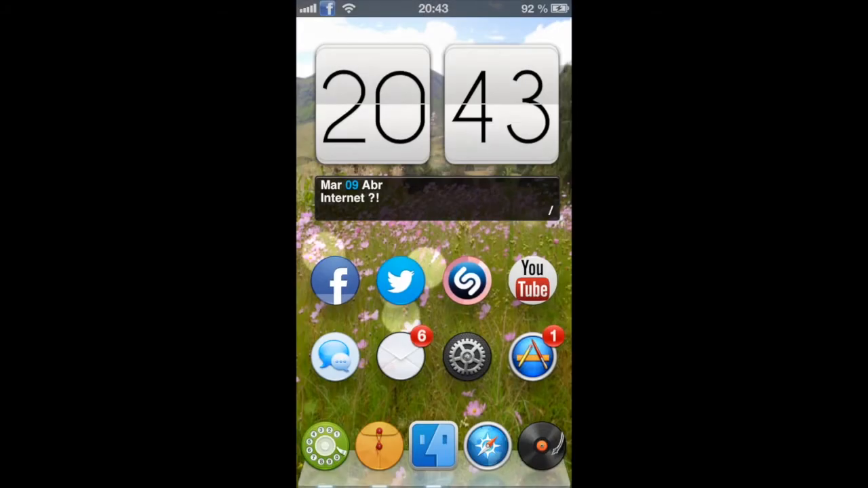
pyautogui.moveTo(519, 271)
pyautogui.mouseDown()
pyautogui.moveTo(353, 271)
pyautogui.moveTo(518, 271)
pyautogui.mouseUp()
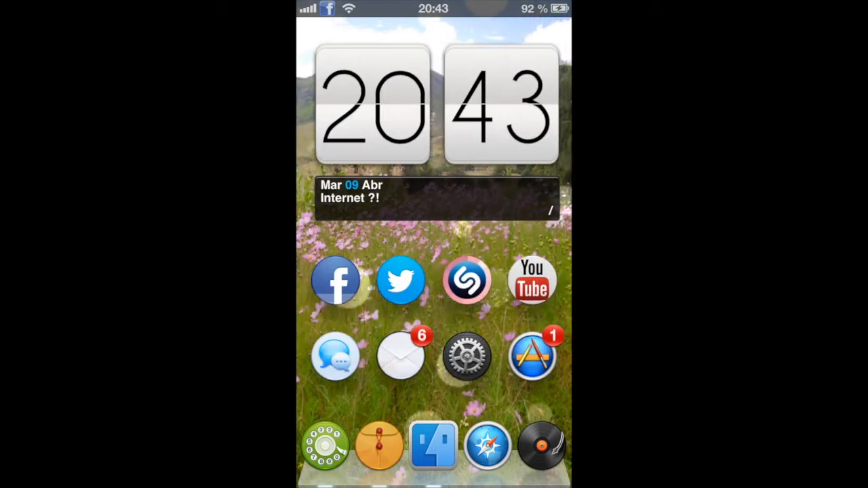
pyautogui.moveTo(495, 7); pyautogui.dragTo(494, 407)
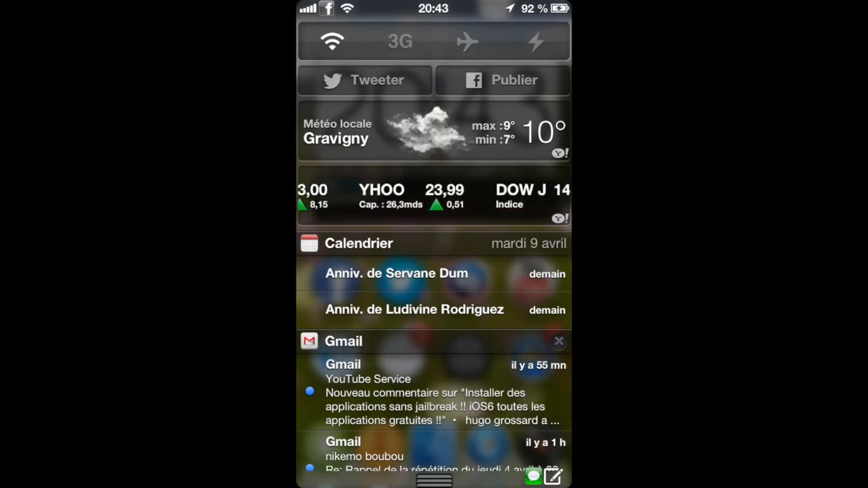
pyautogui.moveTo(434, 480); pyautogui.dragTo(434, 372)
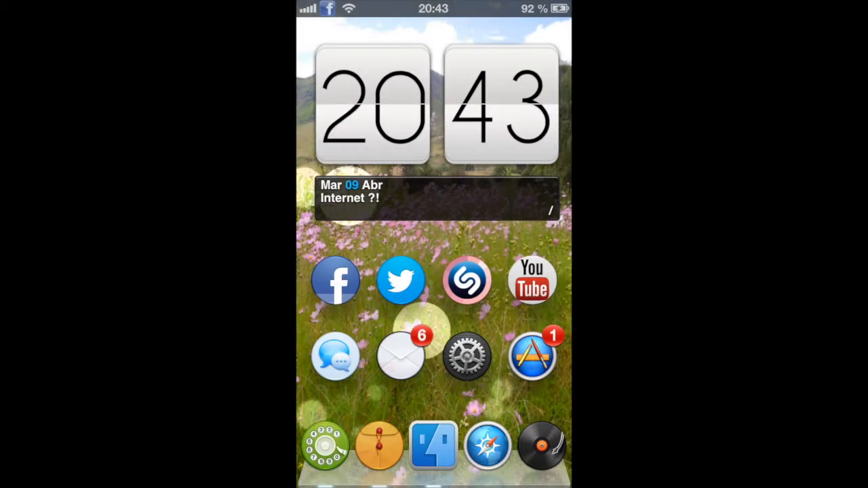
# Reopen Réglages and go back to Zeppelin's theme list.
pyautogui.click(460, 375)
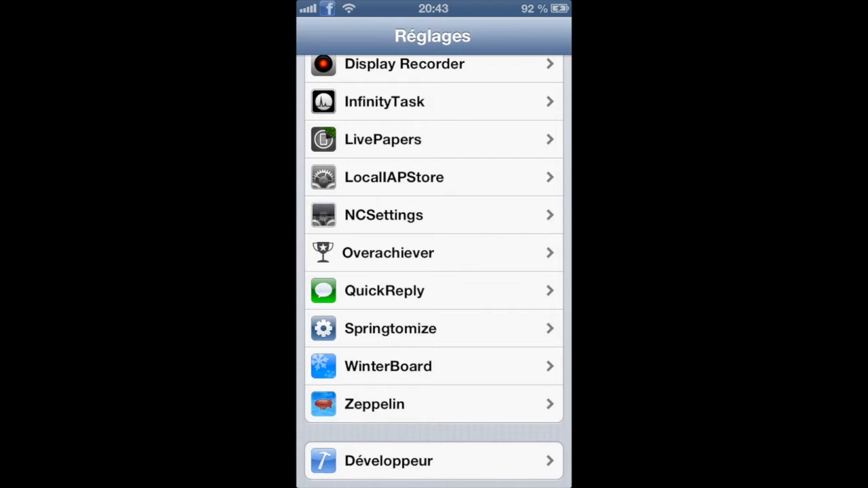
pyautogui.moveTo(452, 229); pyautogui.dragTo(451, 256)
pyautogui.click(430, 460)
pyautogui.click(434, 121)
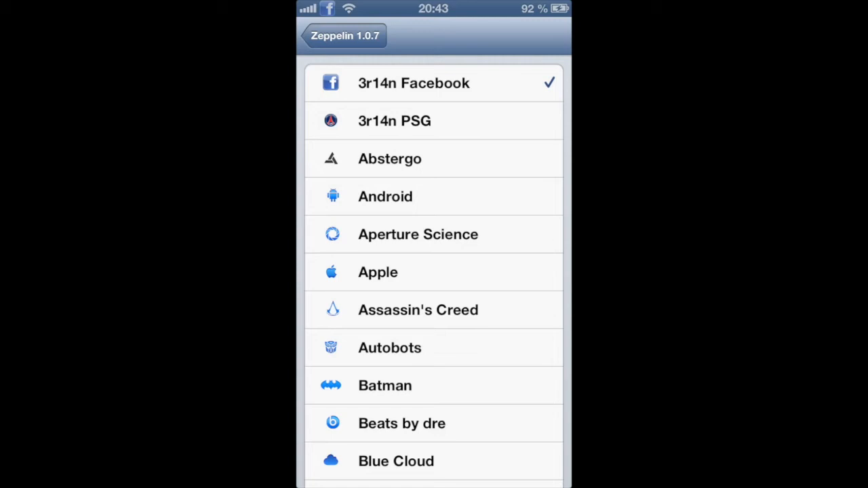
# Compare the carrier logo over the theme list with its notification centre version, and go back to the home screen.
pyautogui.moveTo(339, 81); pyautogui.dragTo(365, 93)
pyautogui.click(347, 7)
pyautogui.moveTo(413, 5); pyautogui.dragTo(414, 441)
pyautogui.moveTo(381, 11)
pyautogui.mouseDown()
pyautogui.moveTo(336, 23)
pyautogui.moveTo(341, 12)
pyautogui.moveTo(396, 11)
pyautogui.mouseUp()
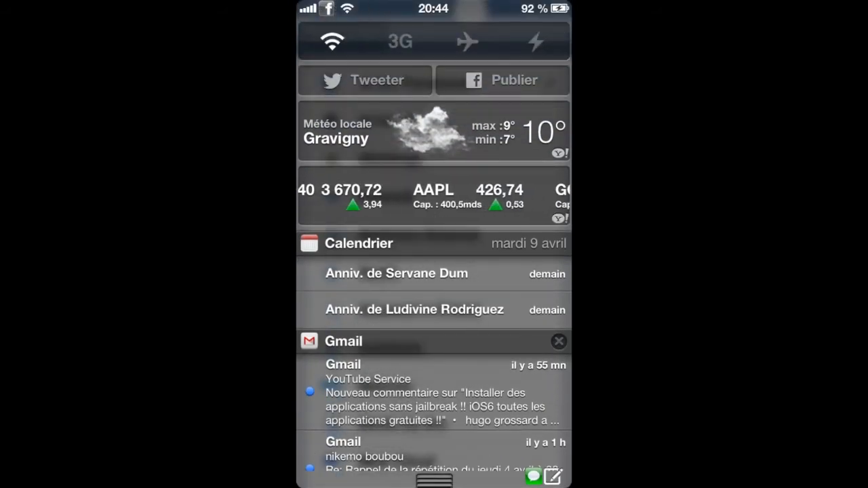
pyautogui.moveTo(434, 480); pyautogui.dragTo(434, 333)
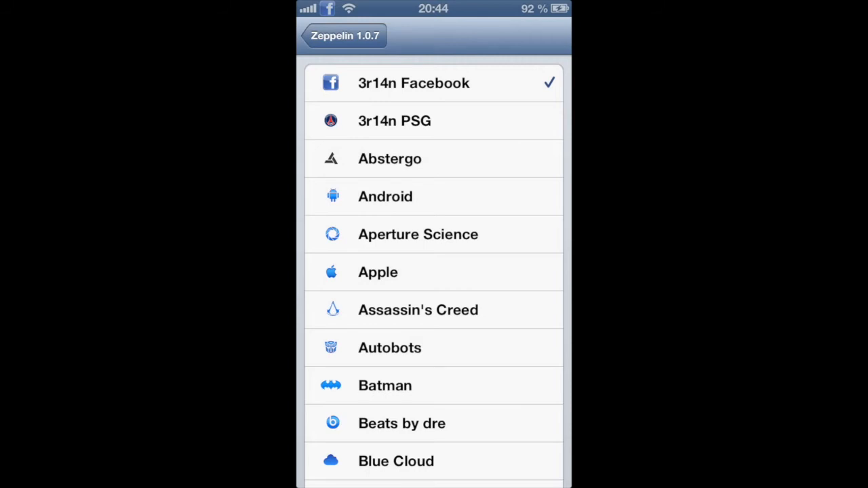
pyautogui.moveTo(407, 80); pyautogui.dragTo(520, 156)
pyautogui.click(344, 35)
pyautogui.click(330, 33)
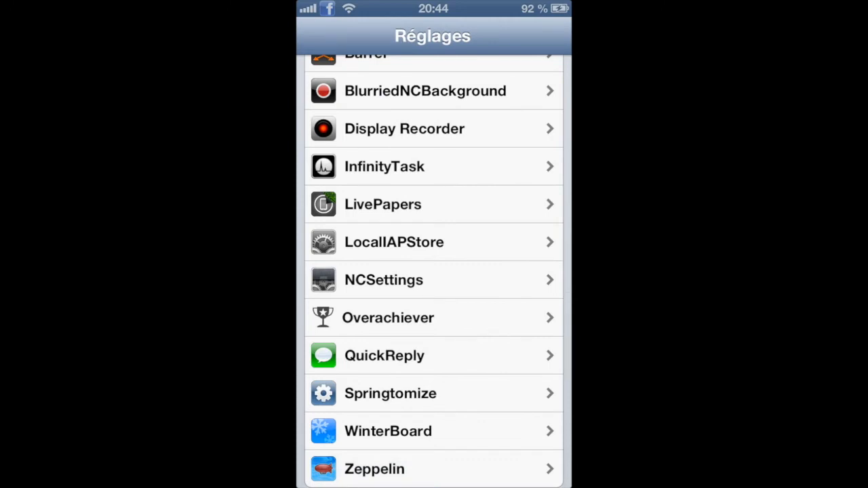
pyautogui.press('Home')
pyautogui.moveTo(483, 362); pyautogui.dragTo(339, 360)
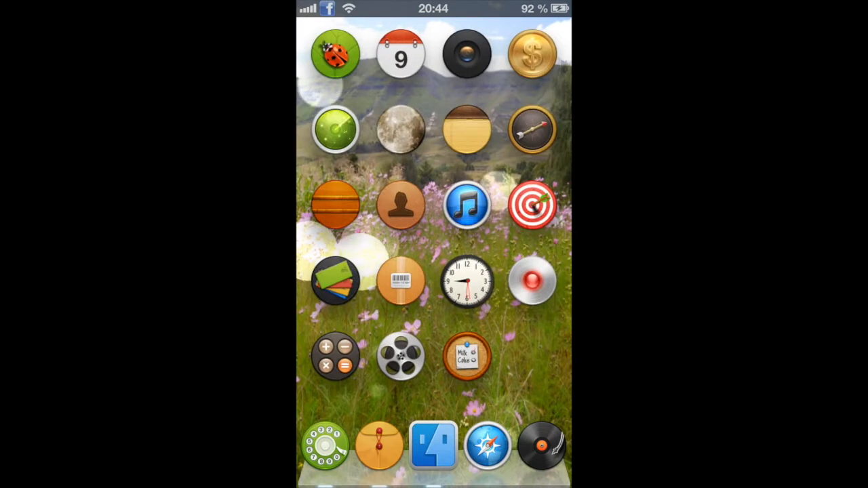
pyautogui.moveTo(368, 326); pyautogui.dragTo(502, 327)
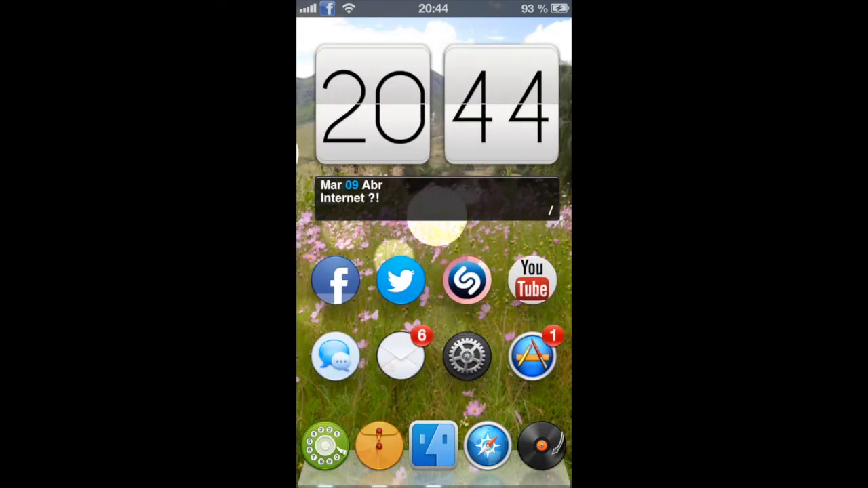
pyautogui.moveTo(515, 306); pyautogui.dragTo(352, 305)
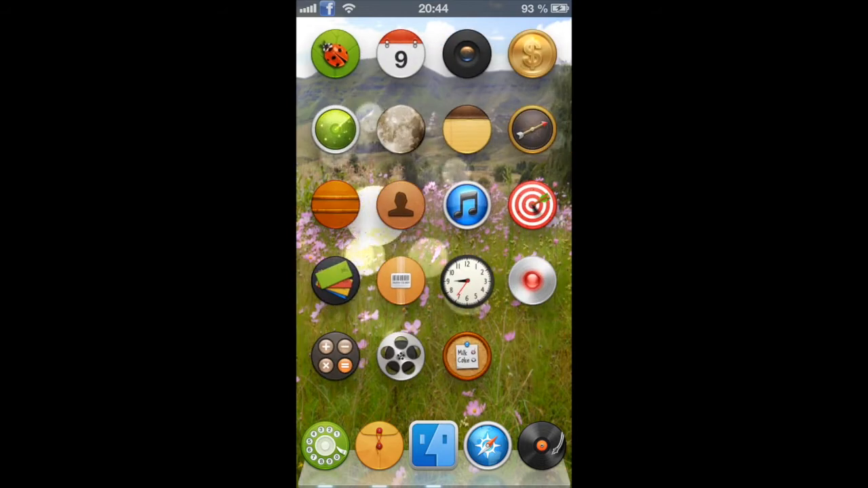
pyautogui.moveTo(516, 306); pyautogui.dragTo(353, 305)
pyautogui.moveTo(336, 187); pyautogui.dragTo(502, 193)
pyautogui.moveTo(349, 240)
pyautogui.mouseDown()
pyautogui.moveTo(475, 240)
pyautogui.moveTo(360, 240)
pyautogui.mouseUp()
pyautogui.moveTo(353, 271); pyautogui.dragTo(509, 271)
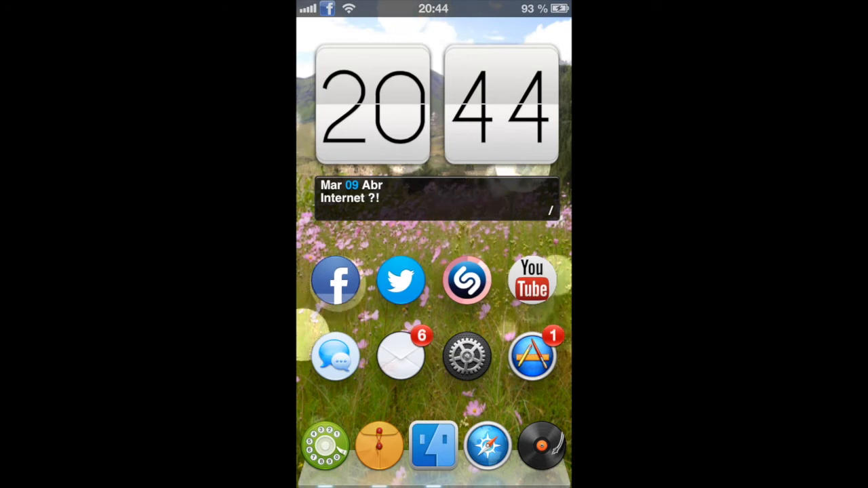
pyautogui.moveTo(502, 234)
pyautogui.mouseDown()
pyautogui.moveTo(366, 234)
pyautogui.moveTo(509, 232)
pyautogui.mouseUp()
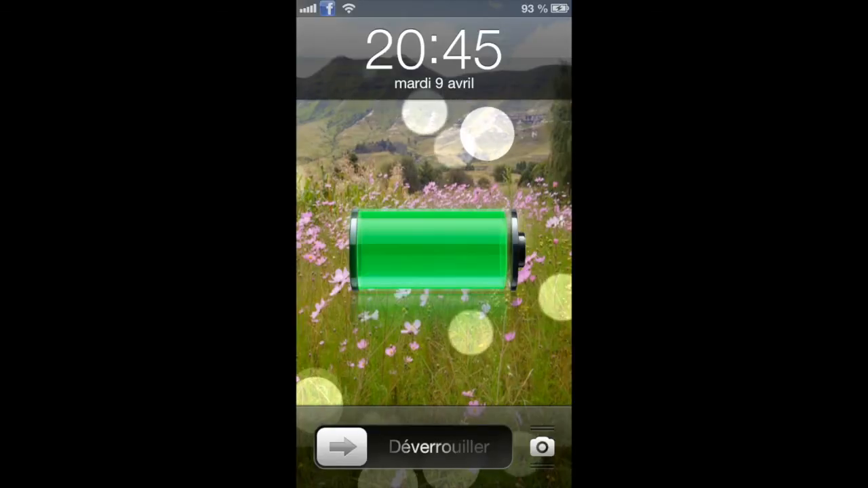
pyautogui.moveTo(352, 449); pyautogui.dragTo(536, 447)
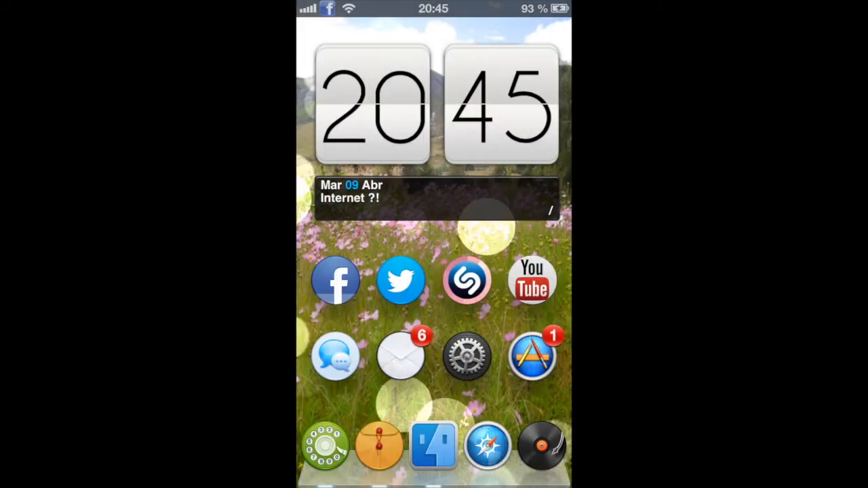
pyautogui.moveTo(502, 380)
pyautogui.mouseDown()
pyautogui.moveTo(424, 380)
pyautogui.moveTo(493, 380)
pyautogui.mouseUp()
pyautogui.moveTo(456, 253); pyautogui.dragTo(346, 250)
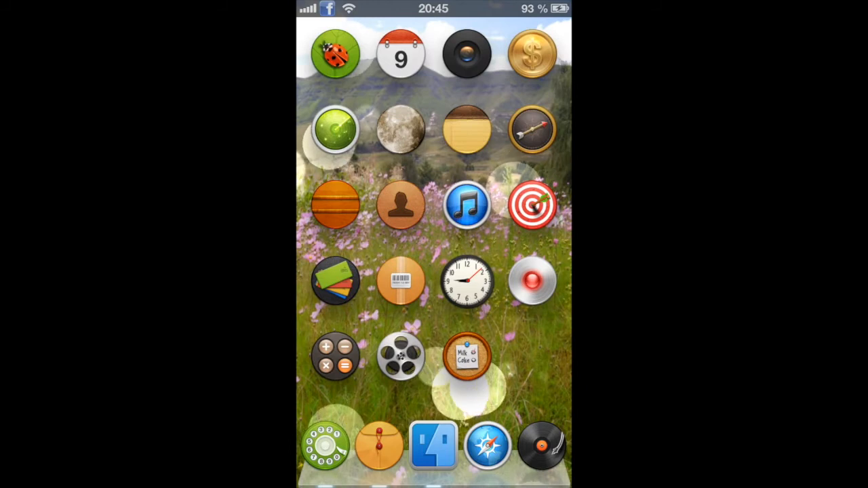
pyautogui.moveTo(477, 296)
pyautogui.mouseDown()
pyautogui.moveTo(479, 313)
pyautogui.moveTo(462, 309)
pyautogui.moveTo(470, 310)
pyautogui.moveTo(468, 298)
pyautogui.mouseUp()
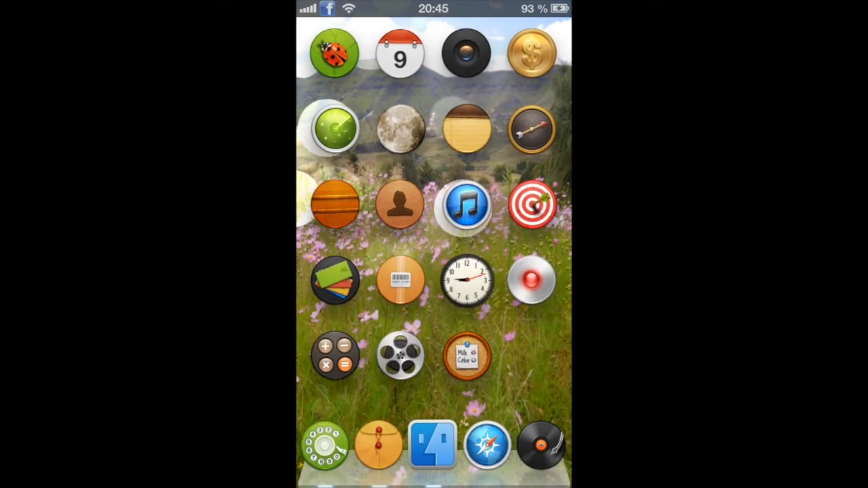
pyautogui.moveTo(523, 359); pyautogui.dragTo(421, 357)
pyautogui.moveTo(387, 309); pyautogui.dragTo(556, 304)
pyautogui.moveTo(400, 339); pyautogui.dragTo(420, 356)
pyautogui.moveTo(545, 359); pyautogui.dragTo(413, 364)
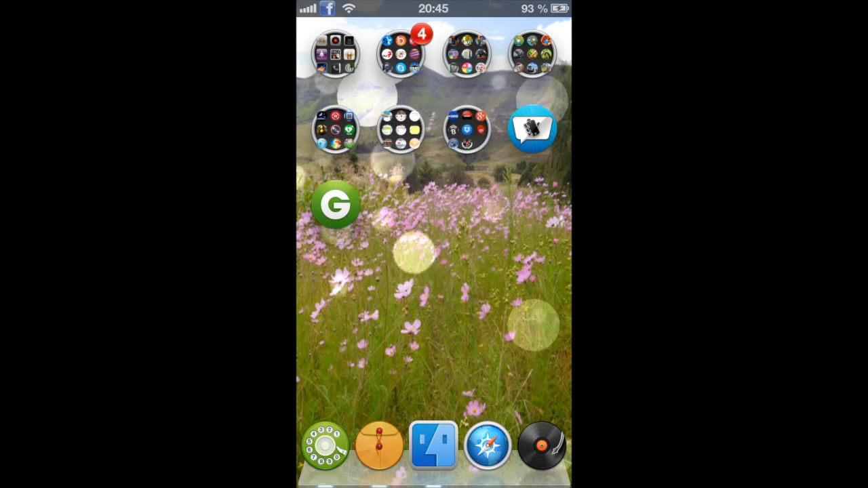
pyautogui.moveTo(495, 270); pyautogui.dragTo(421, 337)
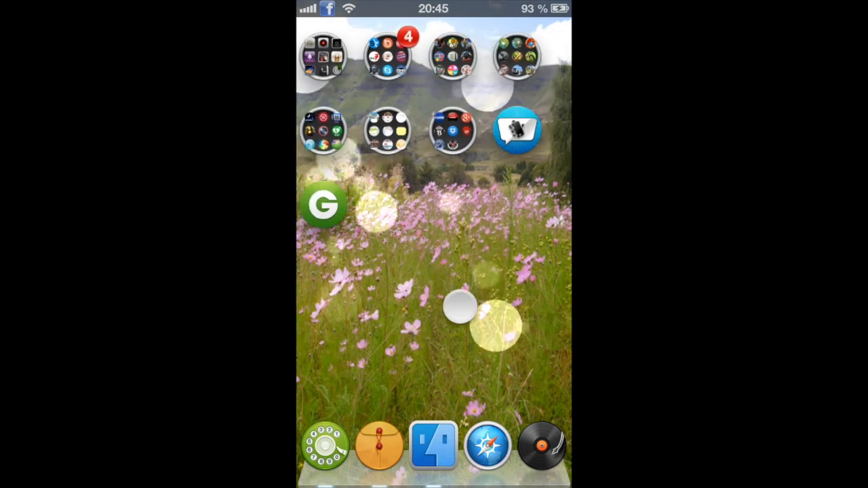
pyautogui.moveTo(483, 302); pyautogui.dragTo(554, 301)
pyautogui.moveTo(468, 305); pyautogui.dragTo(437, 319)
pyautogui.moveTo(526, 316); pyautogui.dragTo(441, 319)
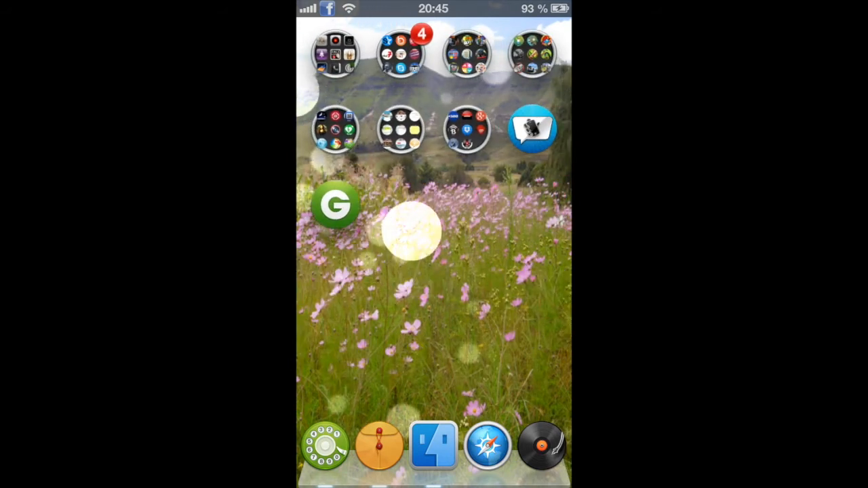
pyautogui.moveTo(399, 329); pyautogui.dragTo(447, 306)
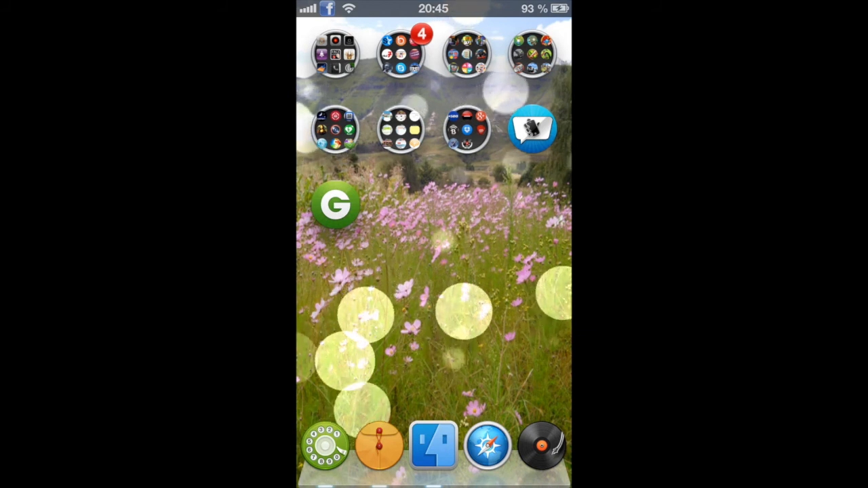
pyautogui.moveTo(401, 310); pyautogui.dragTo(475, 306)
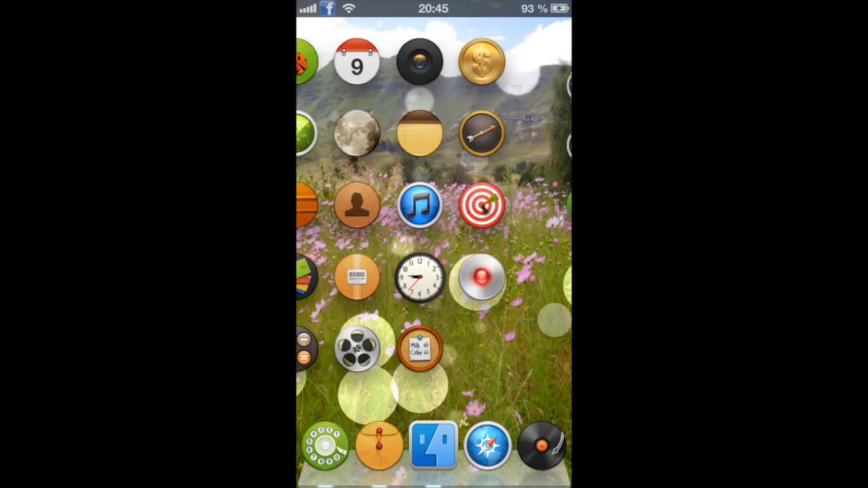
pyautogui.moveTo(368, 280); pyautogui.dragTo(543, 292)
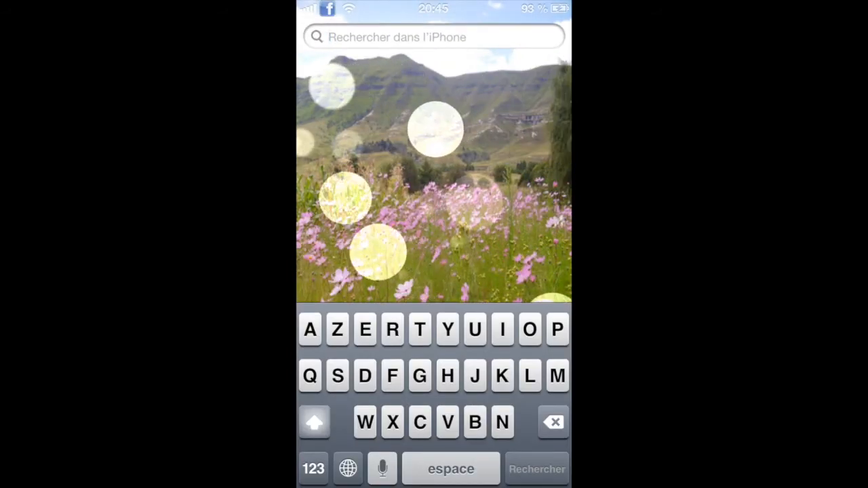
pyautogui.moveTo(529, 256); pyautogui.dragTo(380, 234)
pyautogui.moveTo(475, 237); pyautogui.dragTo(489, 254)
pyautogui.moveTo(380, 258); pyautogui.dragTo(492, 262)
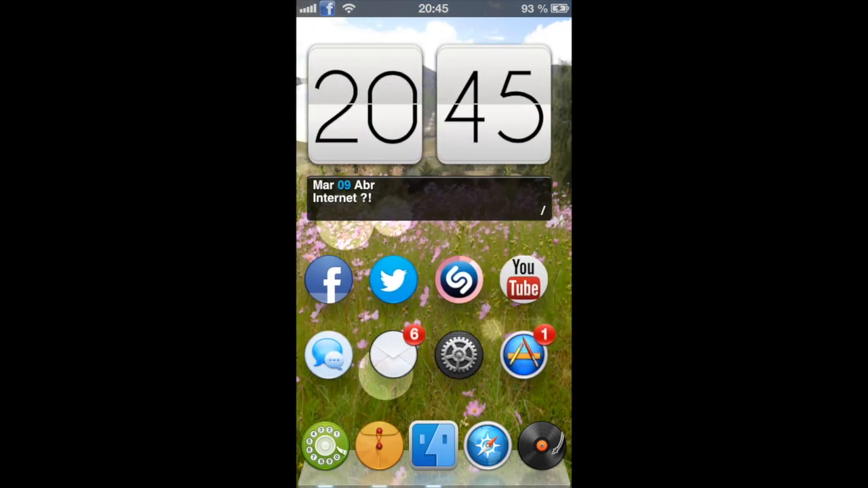
pyautogui.moveTo(335, 274); pyautogui.dragTo(506, 277)
pyautogui.moveTo(461, 203); pyautogui.dragTo(380, 207)
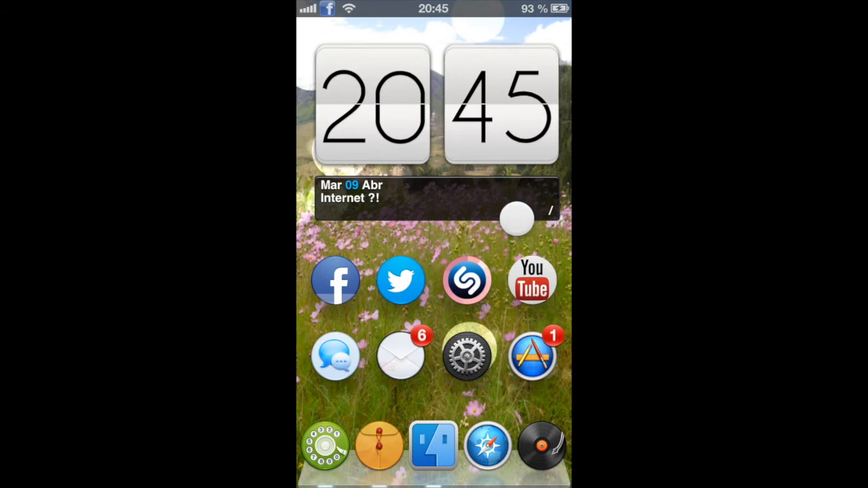
pyautogui.moveTo(515, 217); pyautogui.dragTo(407, 217)
pyautogui.moveTo(475, 237); pyautogui.dragTo(379, 236)
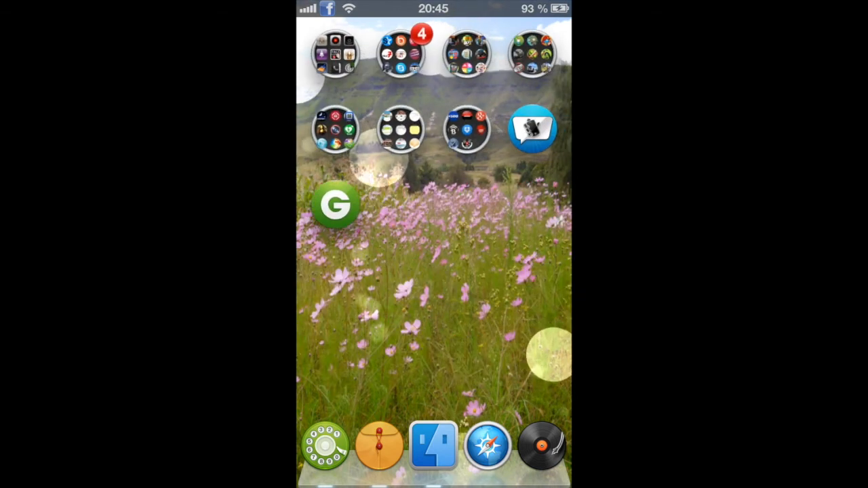
pyautogui.moveTo(389, 320); pyautogui.dragTo(499, 295)
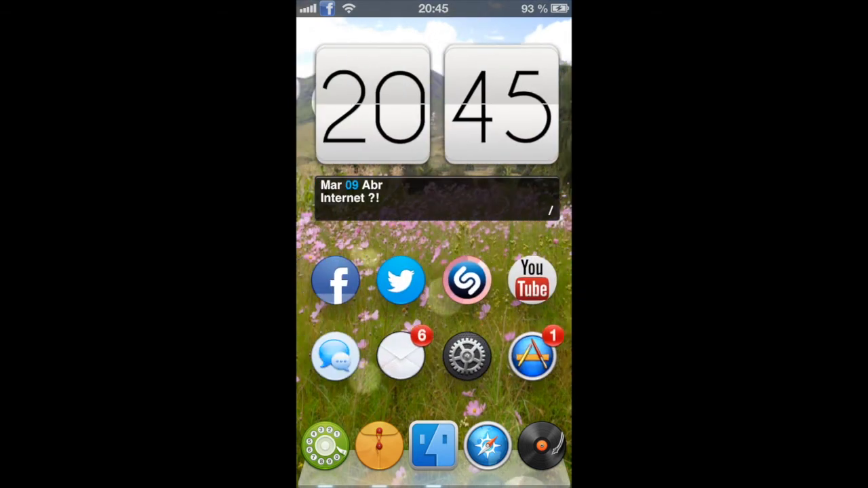